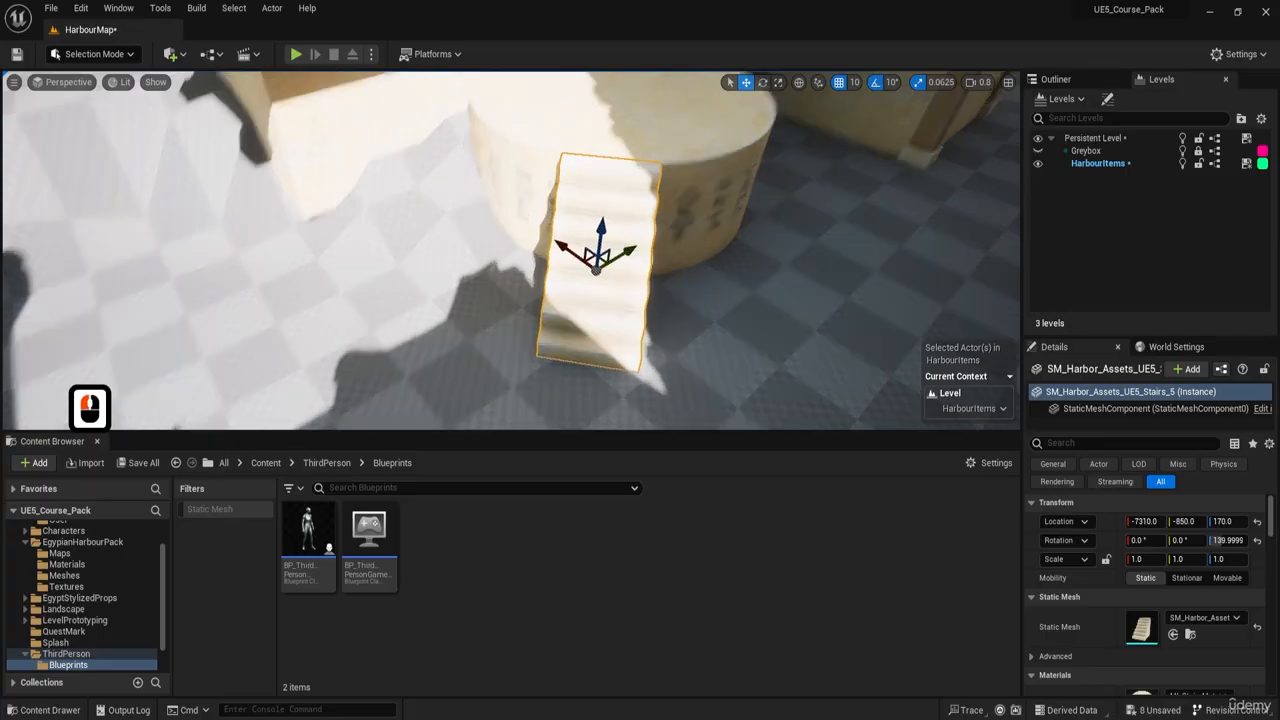
# - Undo the last move and rotation of the staircase beside the round platform
pyautogui.press('d')
pyautogui.press('w')
pyautogui.press('d')
pyautogui.press('d')
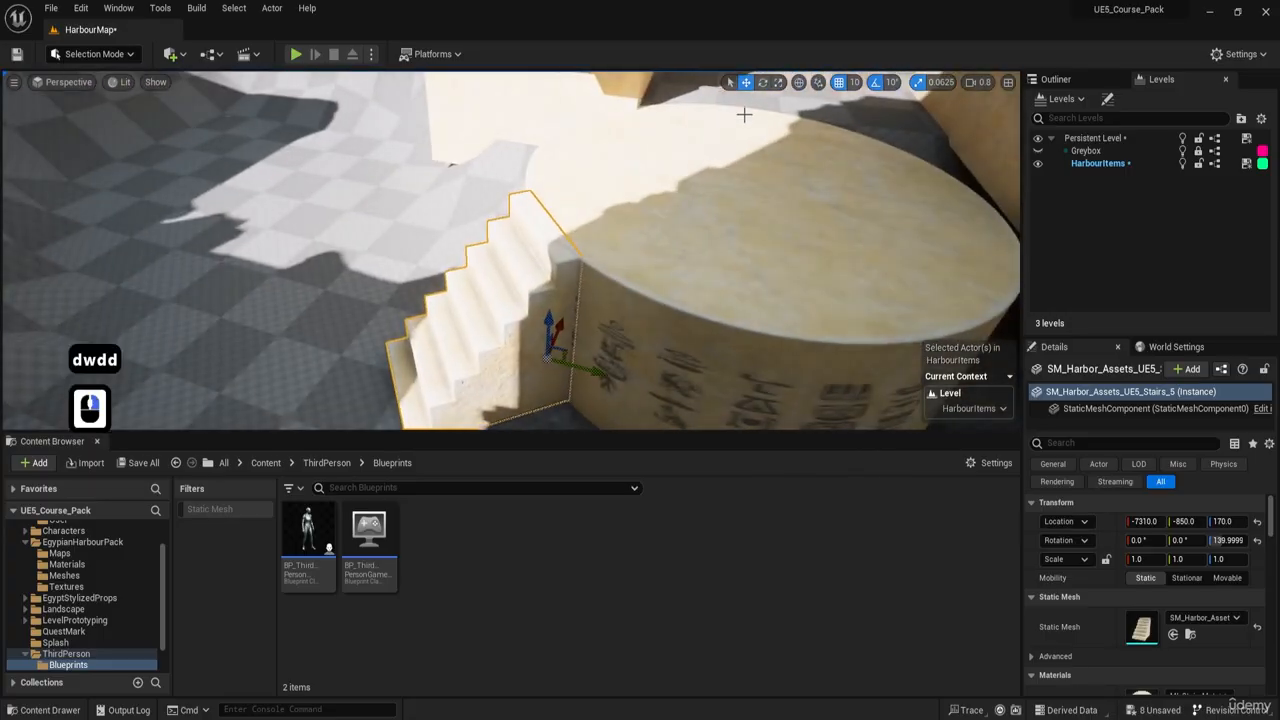
pyautogui.press('s')
pyautogui.press('d')
pyautogui.moveTo(650, 181); pyautogui.dragTo(624, 201, button='right')
pyautogui.press('d')
pyautogui.press('a')
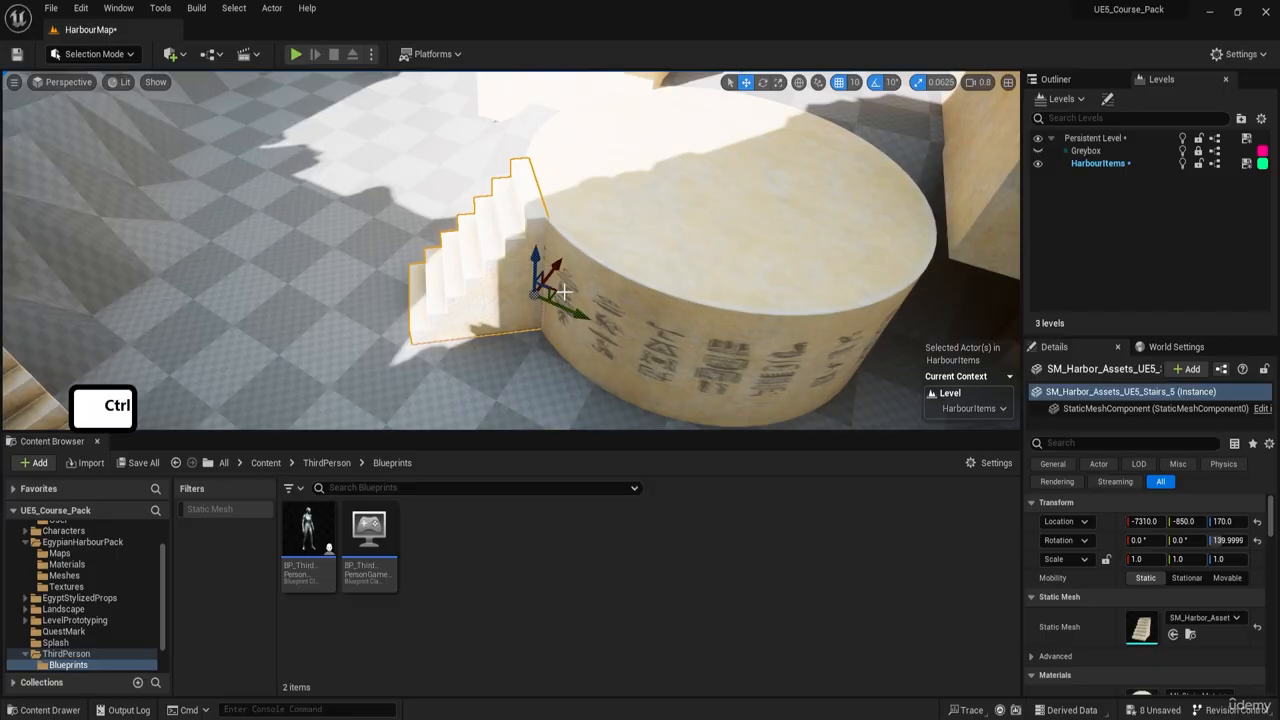
pyautogui.hotkey('ctrl', 'z')
pyautogui.hotkey('ctrl', 'z')
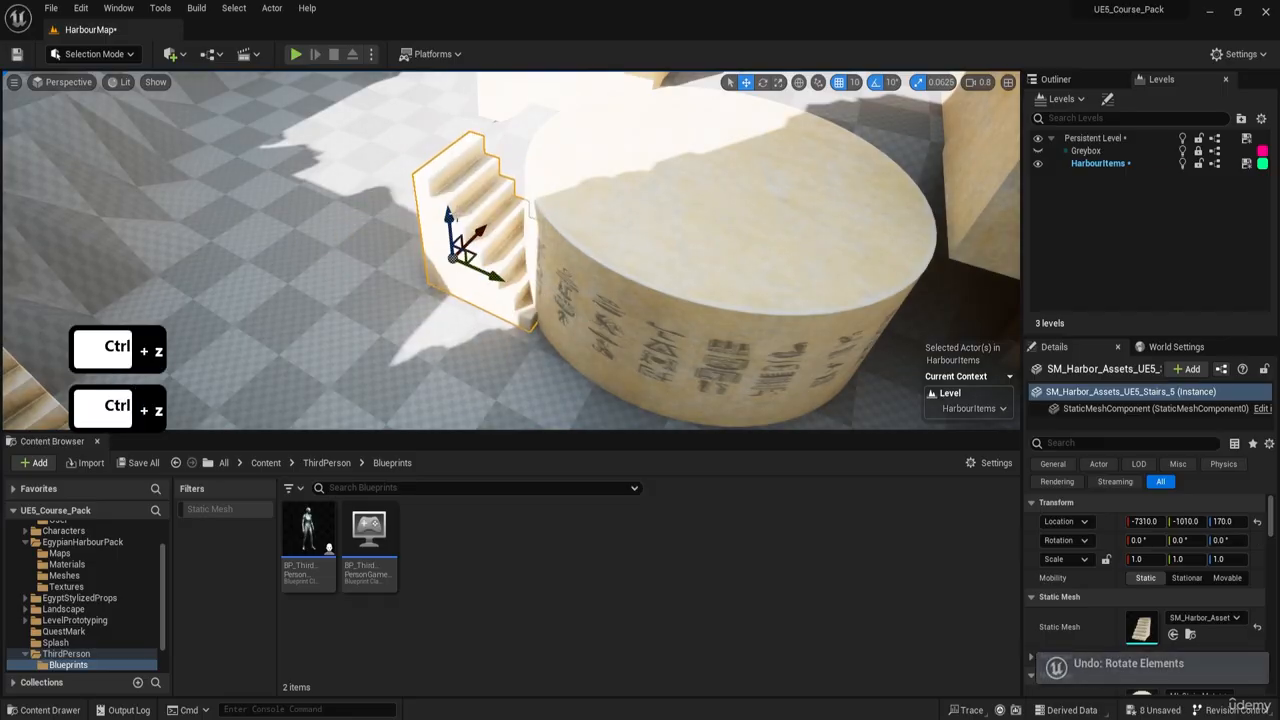
# - Stretch the staircase along Y to a scale of about 1.5 and move it away from the platform to Y -1170
pyautogui.press('w')
pyautogui.press('a')
pyautogui.moveTo(453, 216); pyautogui.dragTo(463, 212, button='right')
pyautogui.press('w')
pyautogui.press('a')
pyautogui.press('s')
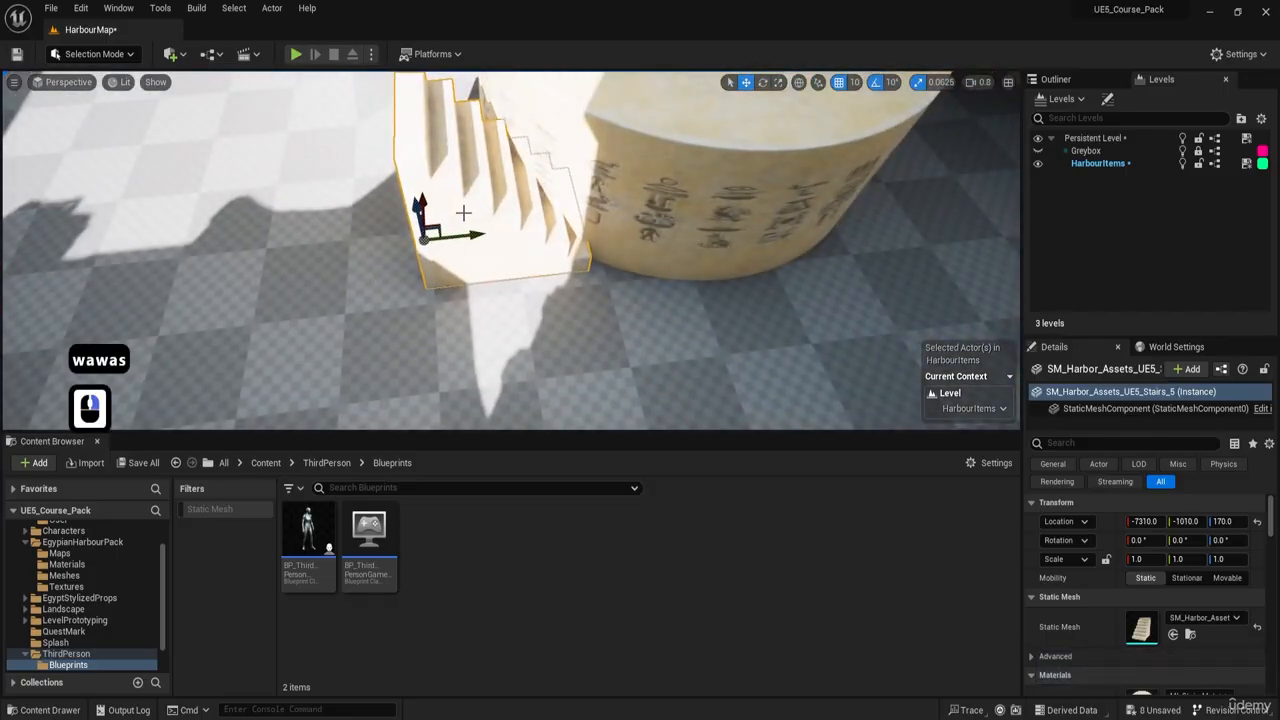
pyautogui.press('r')
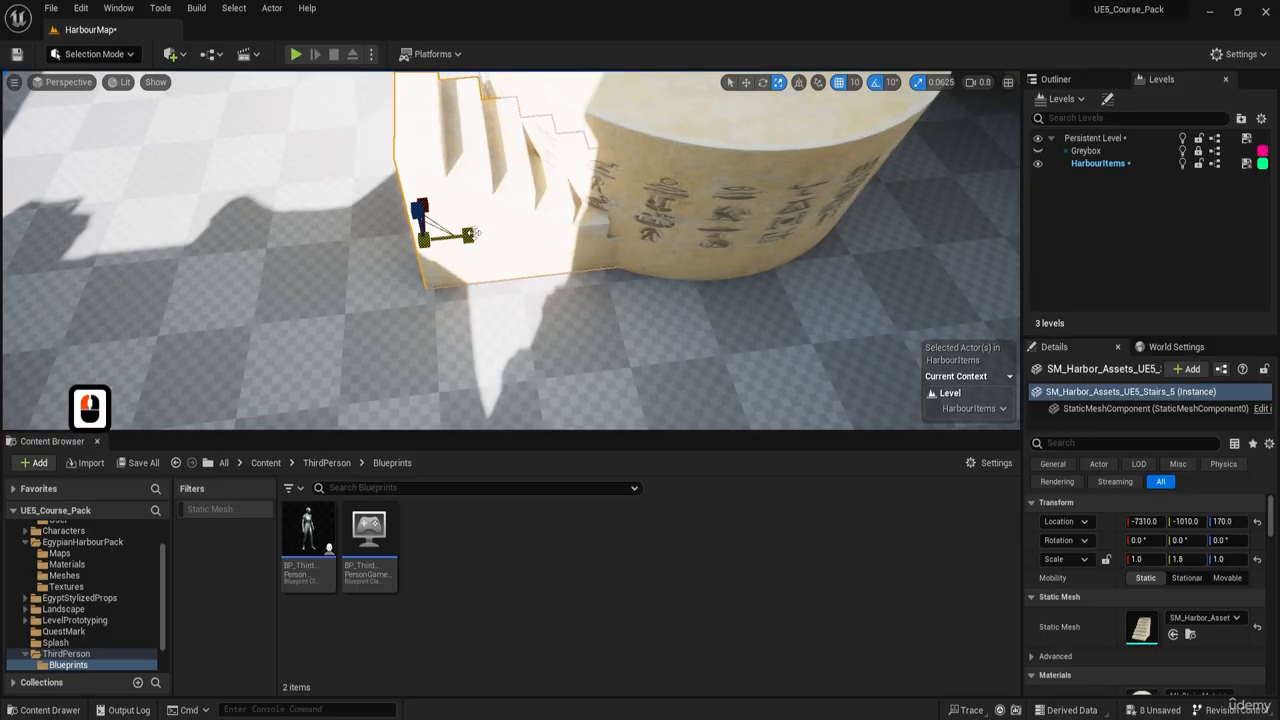
pyautogui.press('w')
pyautogui.moveTo(474, 233); pyautogui.dragTo(349, 234)
# - Switch the editor to Modeling mode with the staircase selected and bring the Deform tools into view
pyautogui.press('d')
pyautogui.moveTo(349, 234); pyautogui.dragTo(279, 212, button='right')
pyautogui.press('a')
pyautogui.moveTo(386, 246)
pyautogui.mouseDown(button='right')
pyautogui.moveTo(405, 195)
pyautogui.moveTo(375, 210)
pyautogui.moveTo(370, 195)
pyautogui.moveTo(403, 251)
pyautogui.mouseUp(button='right')
pyautogui.press('d')
pyautogui.press('q')
pyautogui.press('d')
pyautogui.press('q')
pyautogui.press('a')
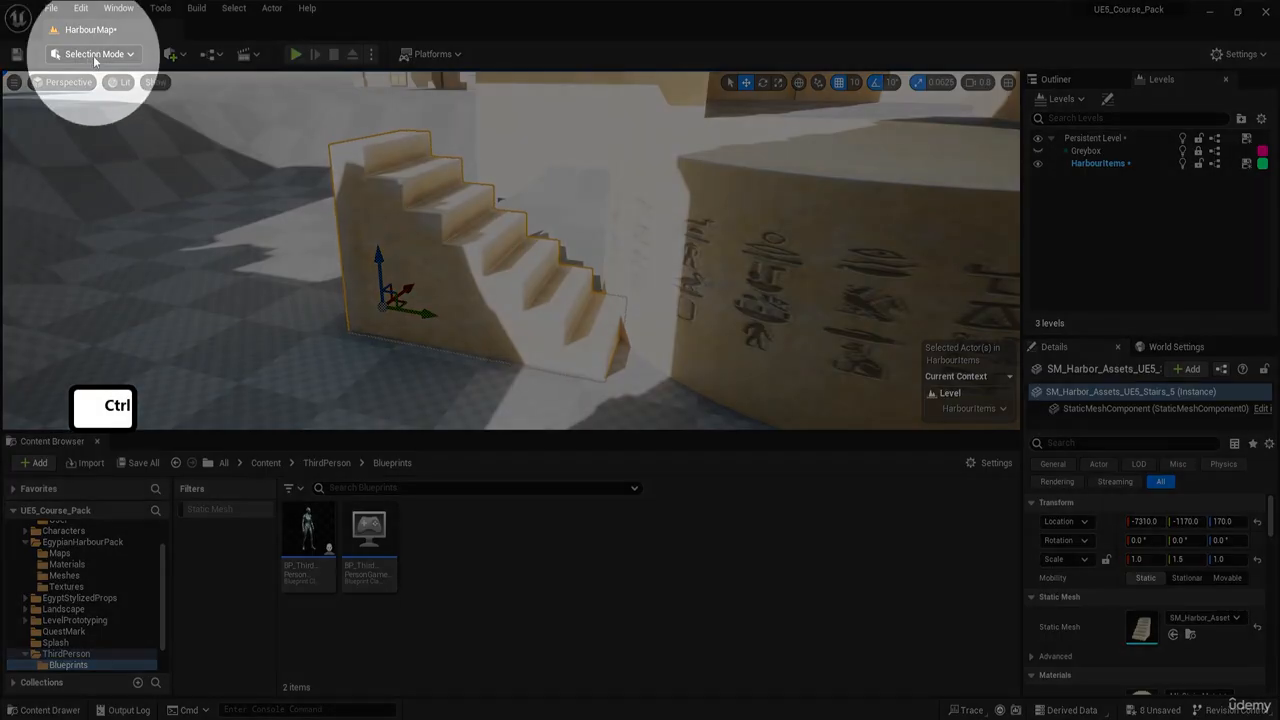
pyautogui.click(93, 55)
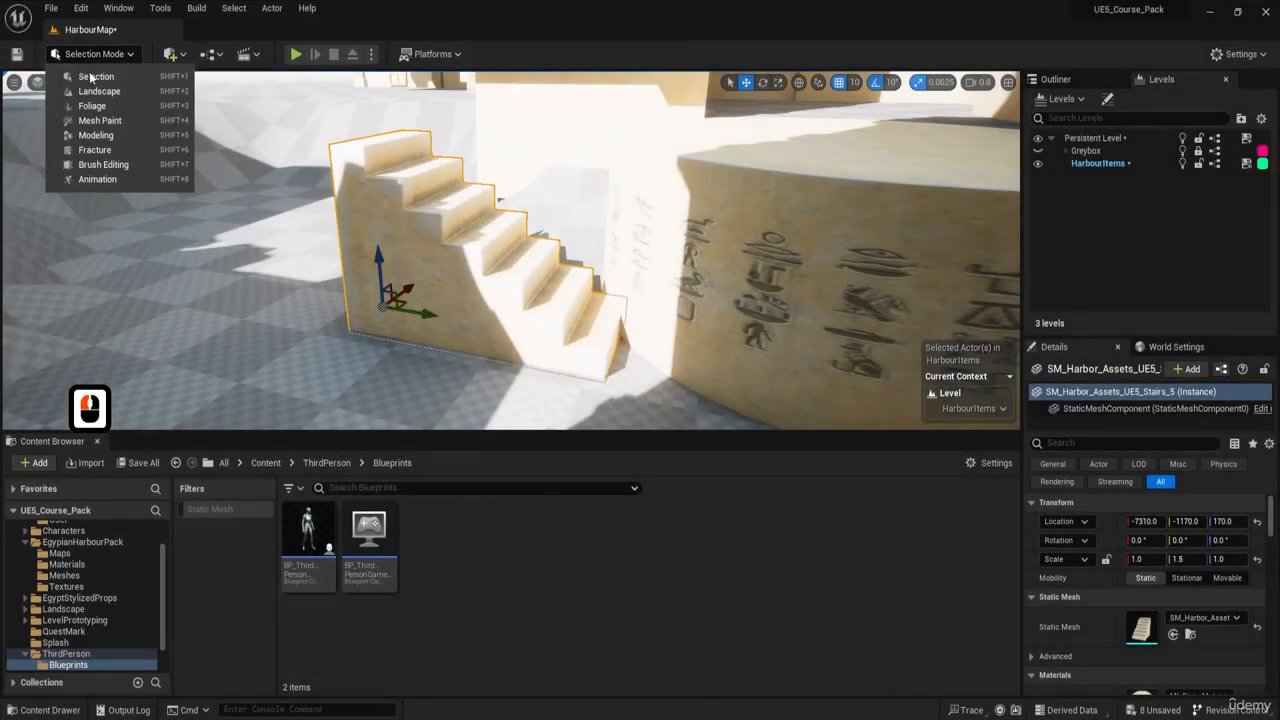
pyautogui.click(118, 136)
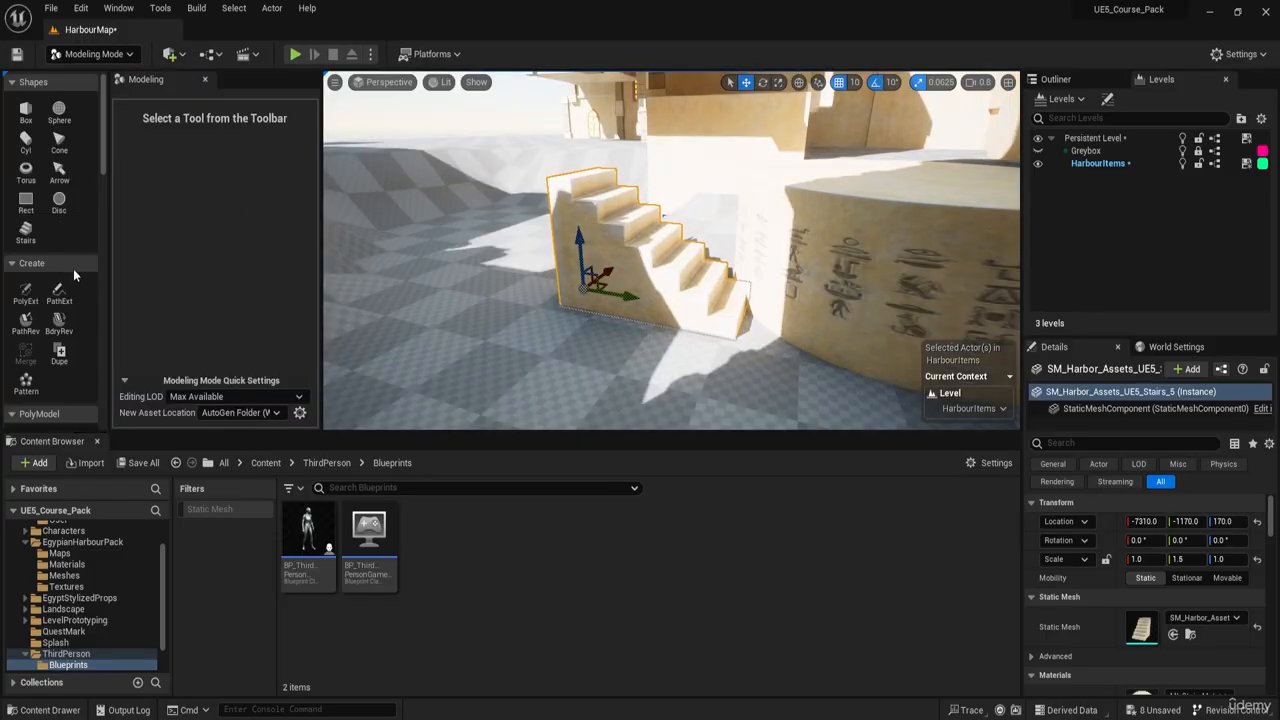
pyautogui.scroll(-3, 73, 268)
pyautogui.scroll(-15, 73, 268)
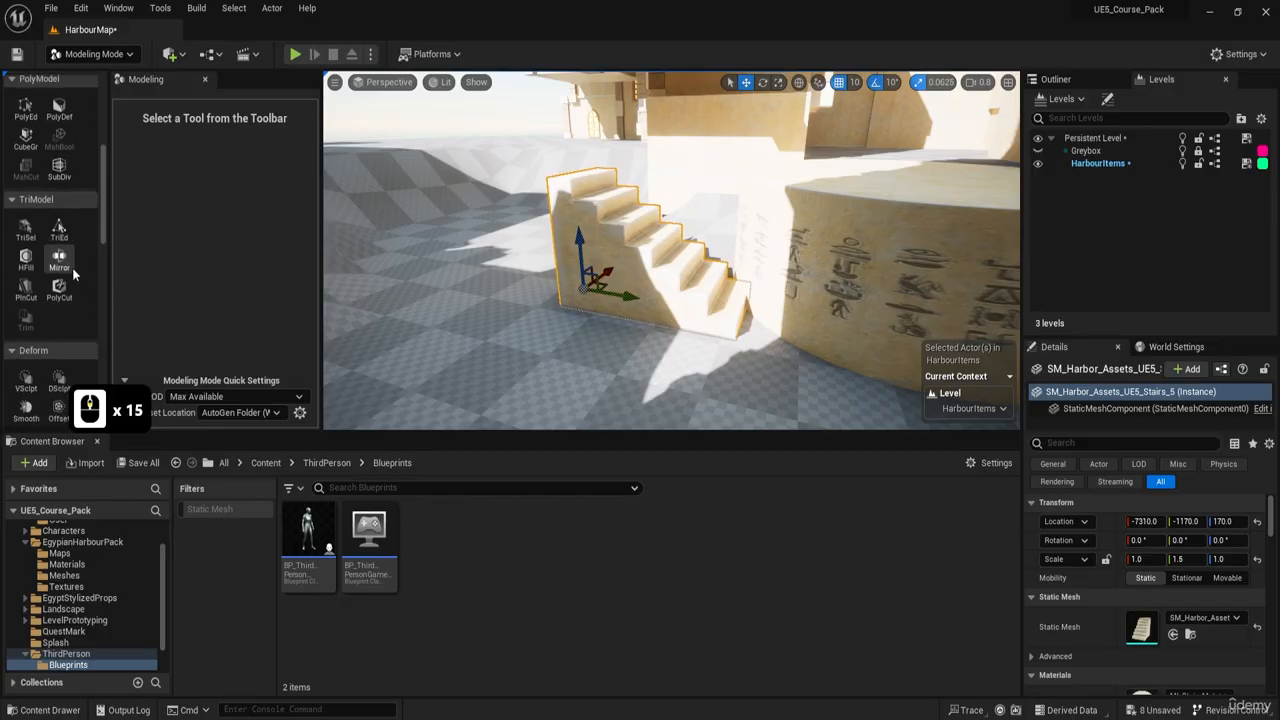
pyautogui.press('ctrl')
pyautogui.press('ctrl')
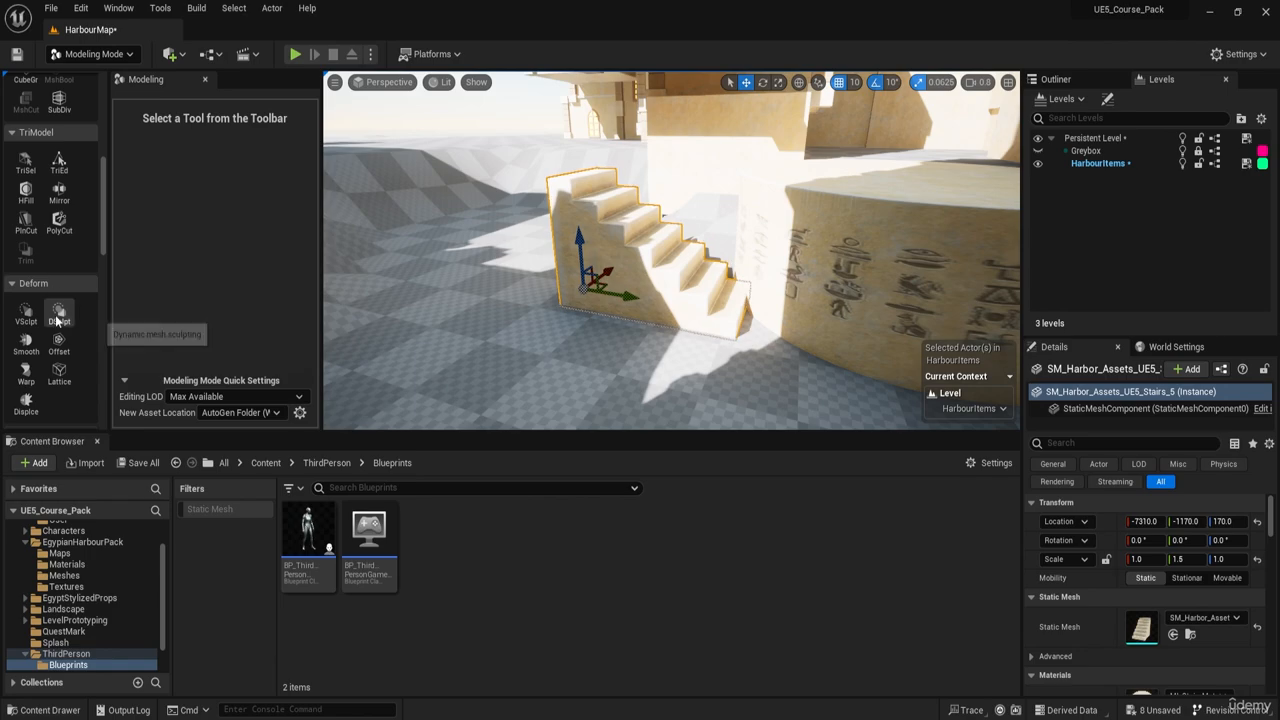
# - Examine the selected staircase alongside the other straight flight of stairs in the harbour
pyautogui.moveTo(613, 360); pyautogui.dragTo(426, 234, button='right')
pyautogui.press('d')
pyautogui.press('e')
pyautogui.press('w')
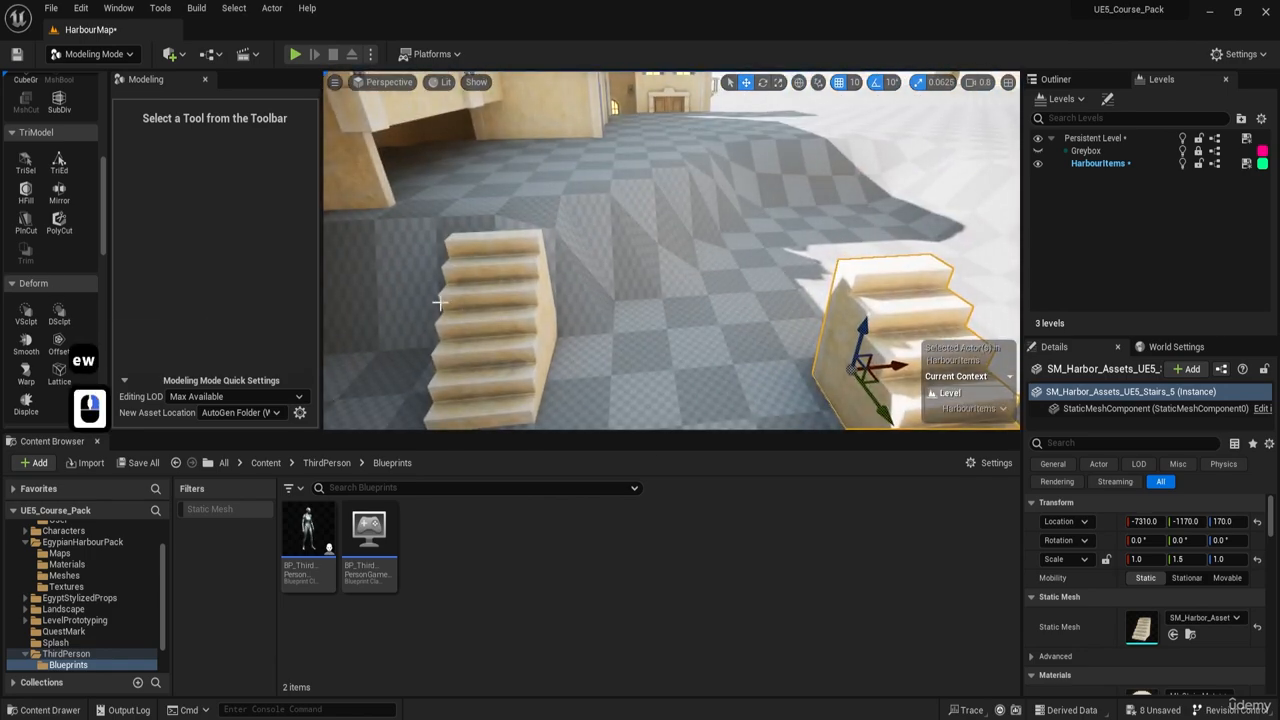
pyautogui.press('a')
pyautogui.moveTo(460, 257); pyautogui.dragTo(686, 441, button='right')
pyautogui.press('w')
pyautogui.press('d')
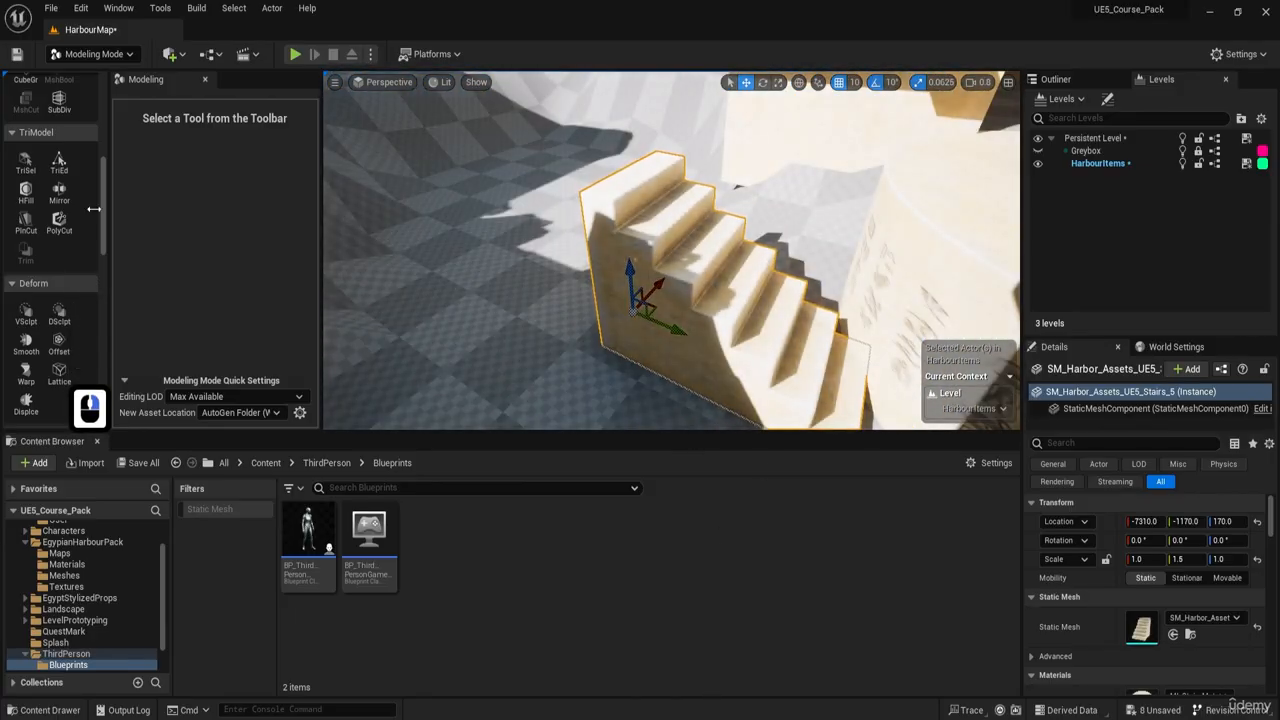
# - Duplicate the staircase into a new mesh with inputs deleted, and locate that mesh in the Content Browser
pyautogui.scroll(11, 80, 247)
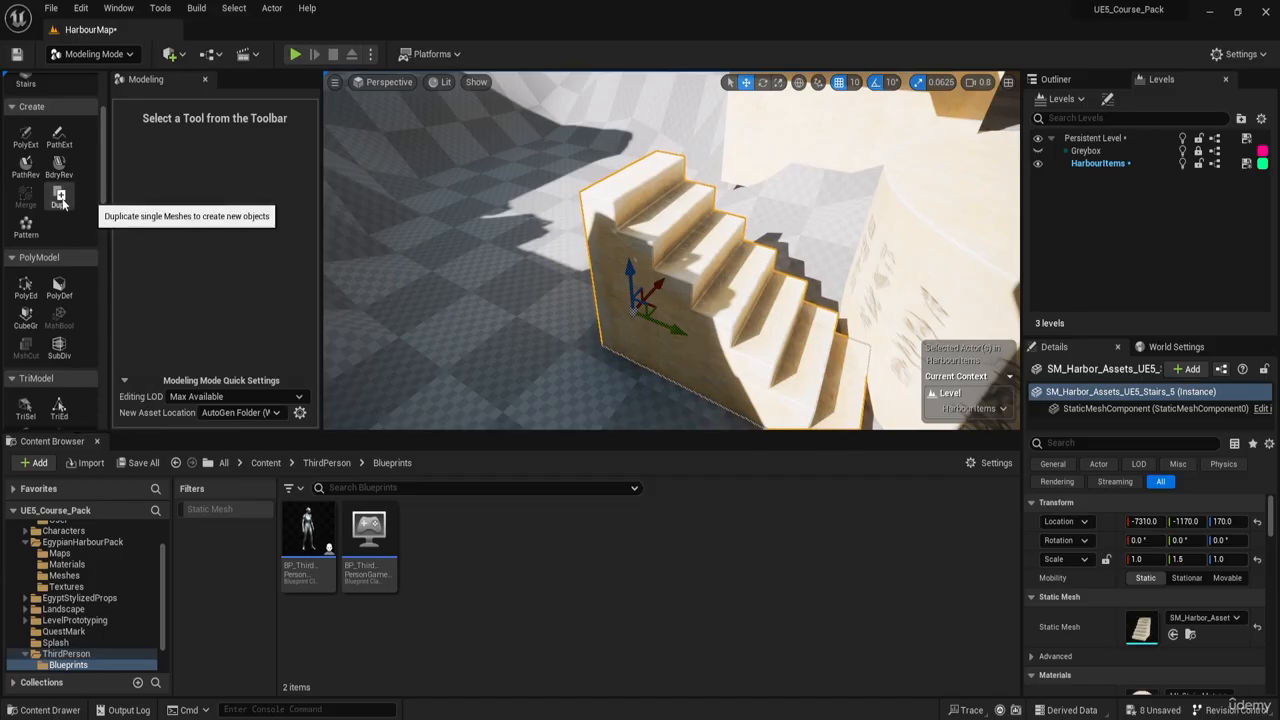
pyautogui.click(59, 198)
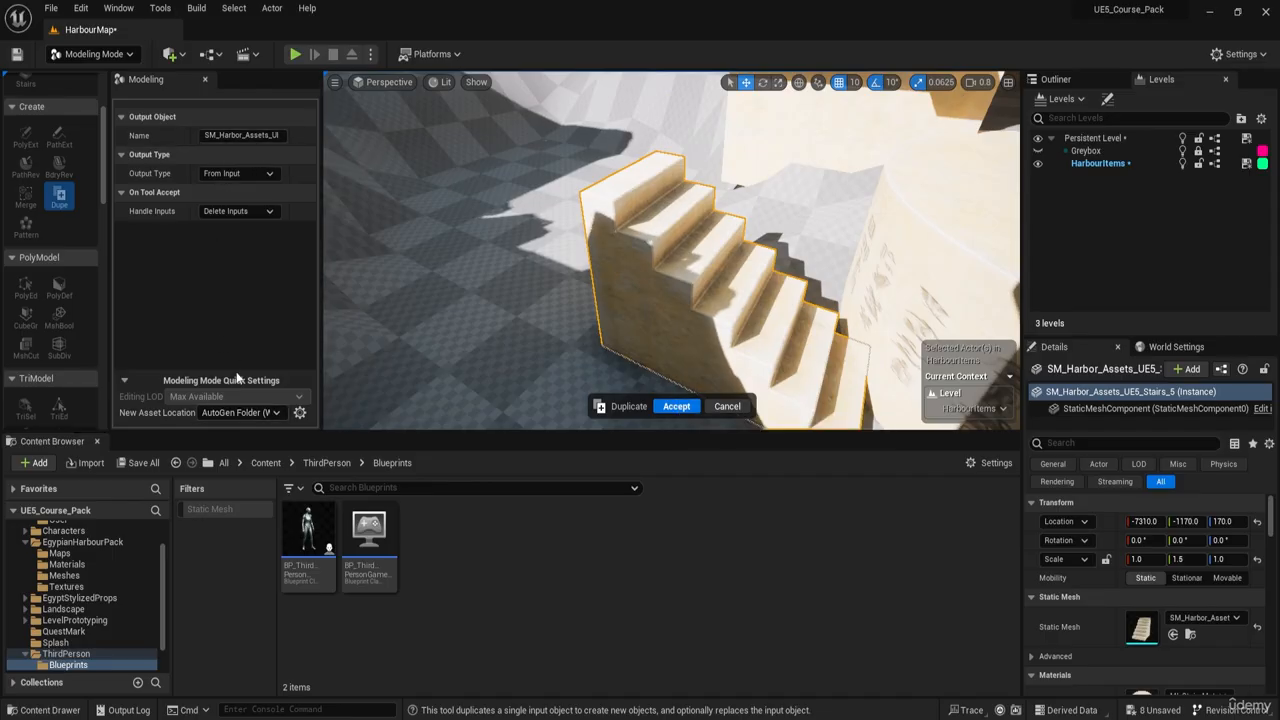
pyautogui.click(676, 406)
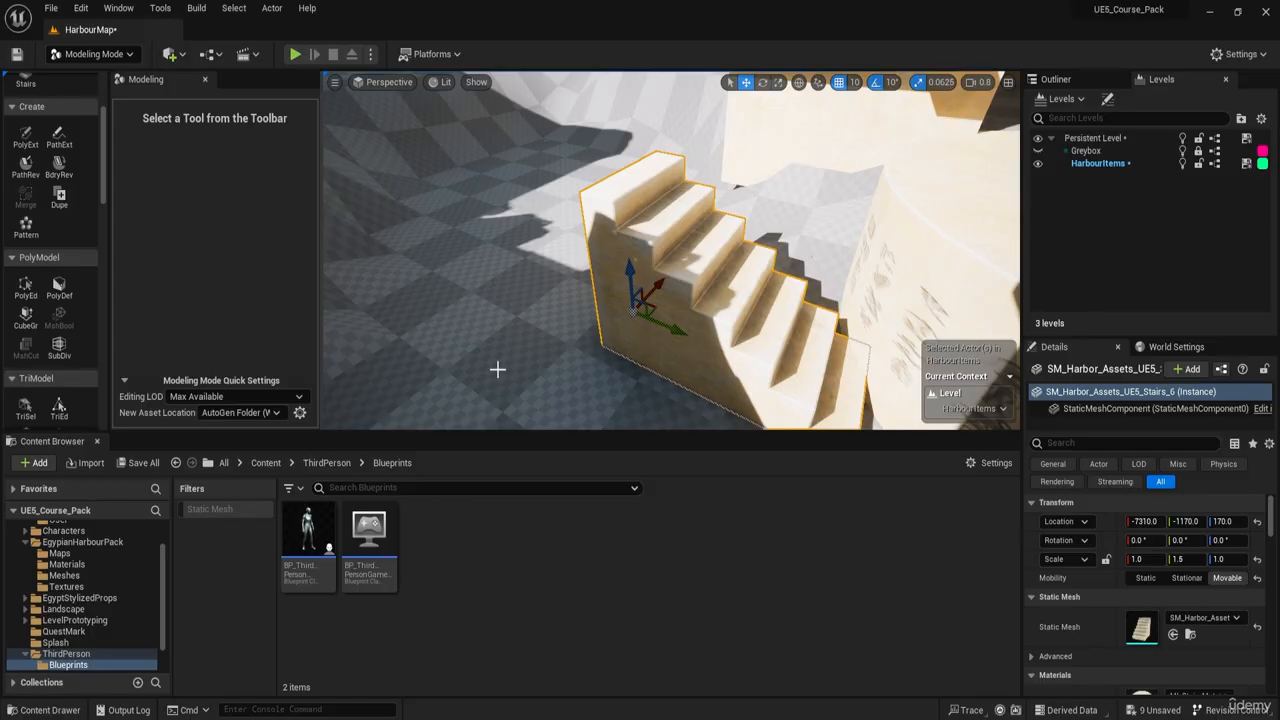
pyautogui.press('d')
pyautogui.moveTo(576, 314); pyautogui.dragTo(690, 322, button='right')
pyautogui.click(1192, 636)
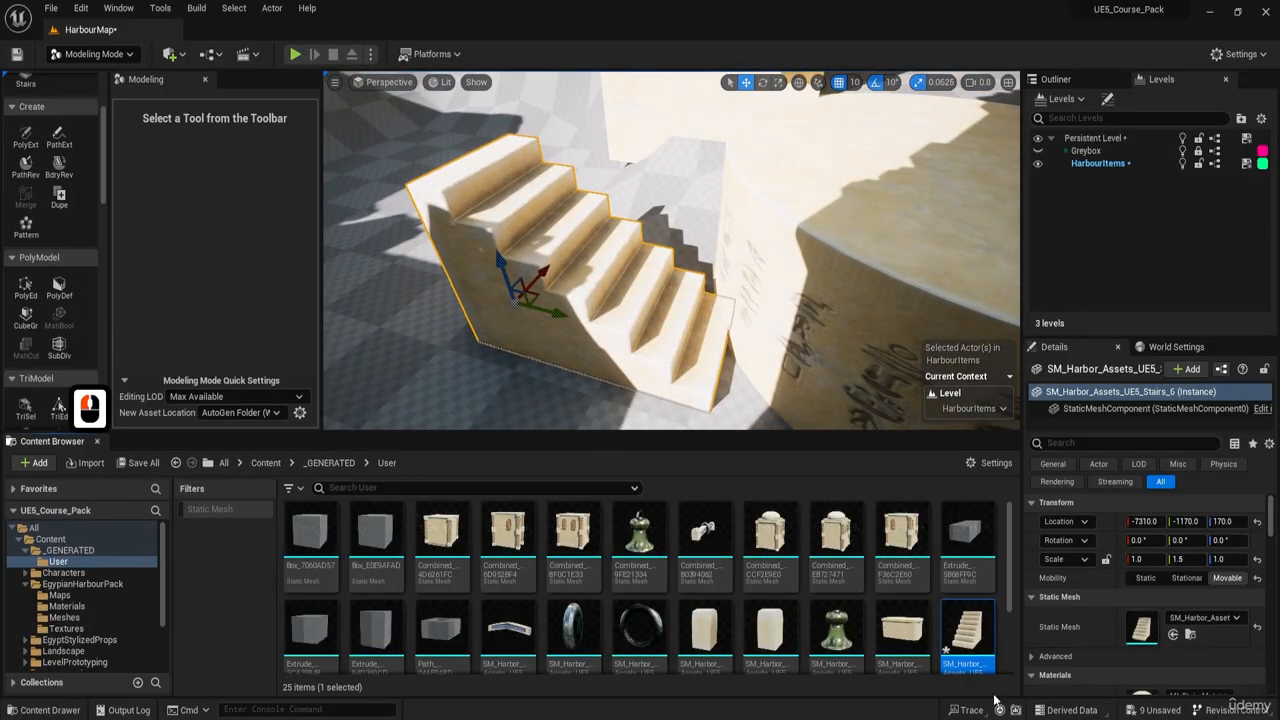
# - Start the Warp tool on the duplicated staircase with the Bend operation
pyautogui.scroll(-13, 50, 318)
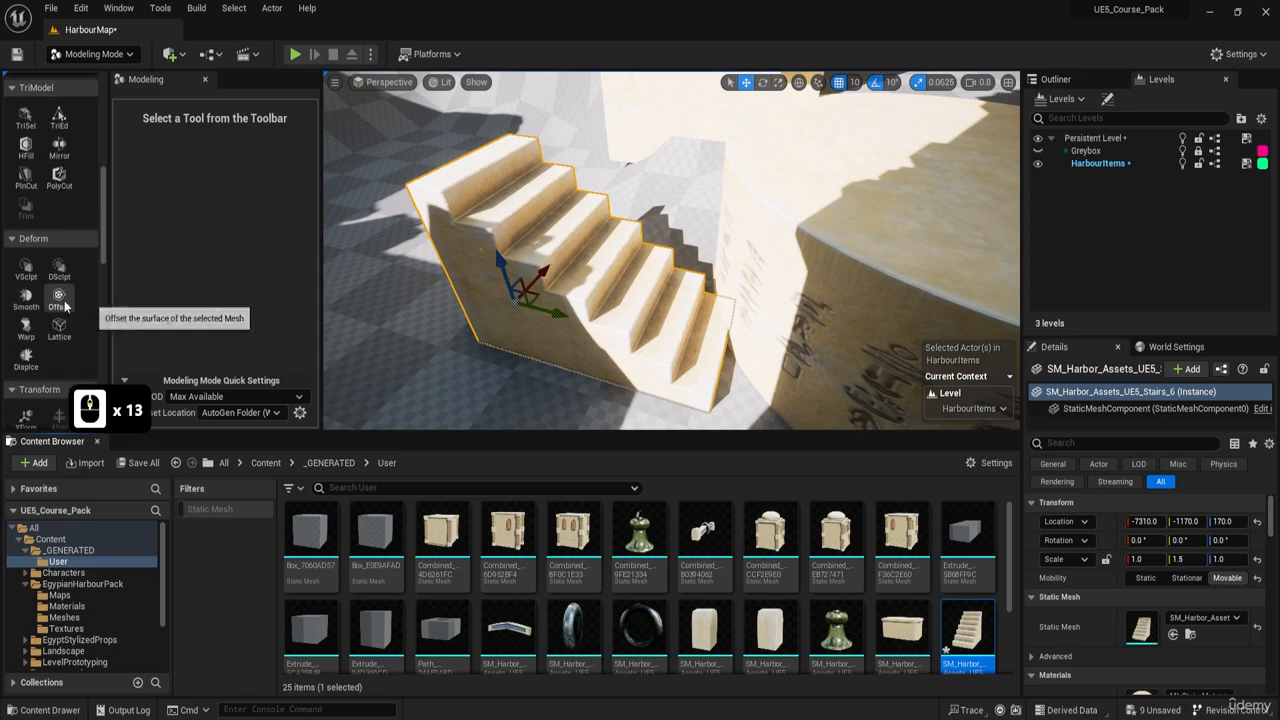
pyautogui.click(31, 328)
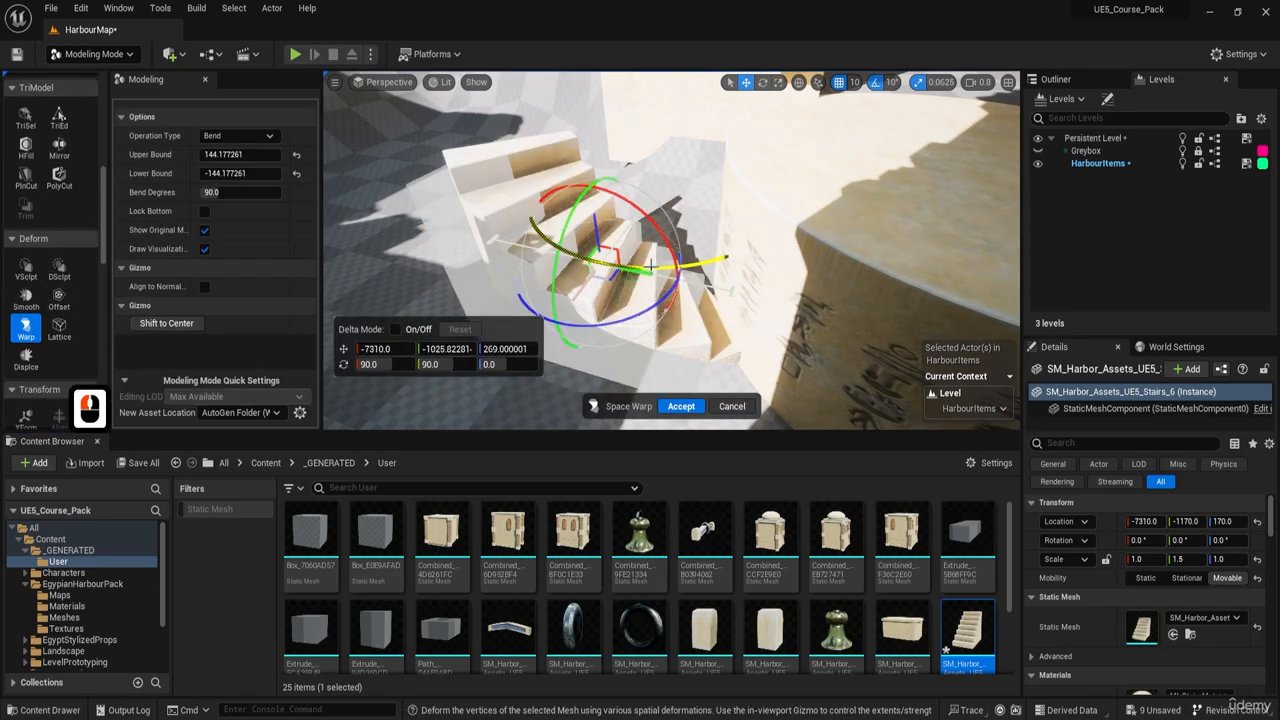
pyautogui.press('e')
pyautogui.press('w')
pyautogui.moveTo(636, 266); pyautogui.dragTo(560, 268, button='right')
pyautogui.press('d')
pyautogui.press('d')
pyautogui.press('a')
pyautogui.press('d')
pyautogui.press('w')
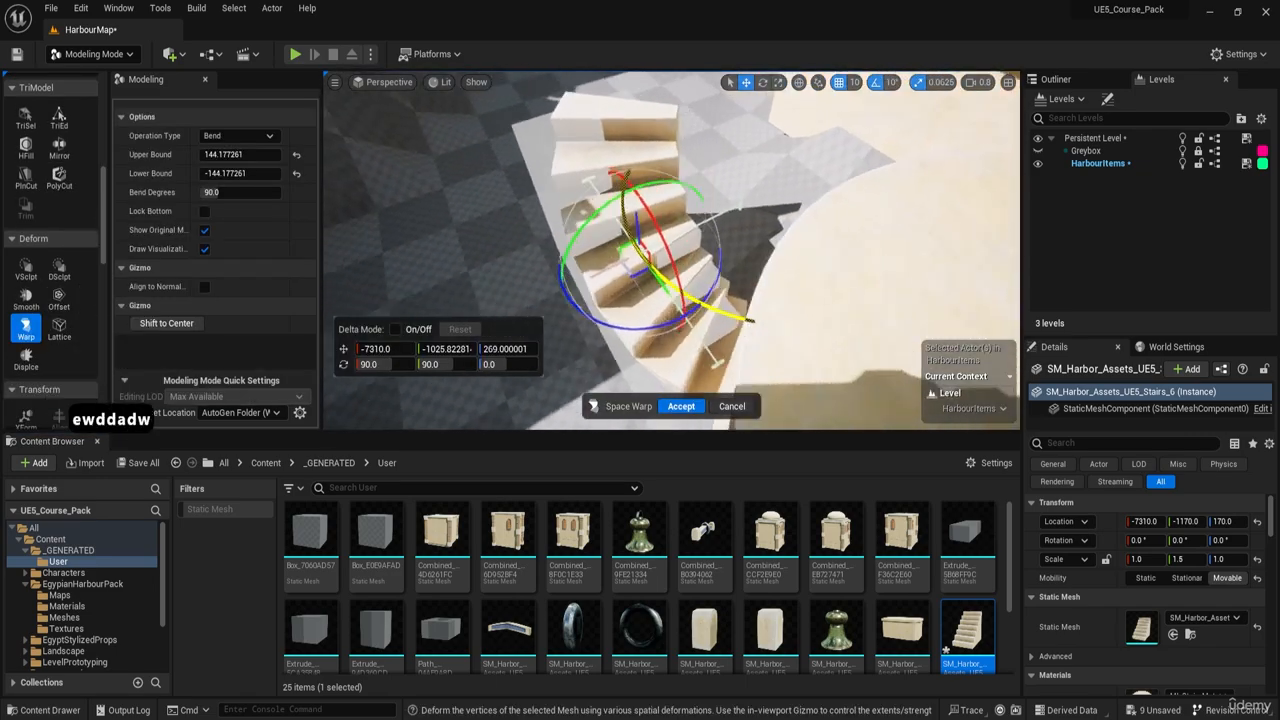
# - Inspect the bend preview of the staircase from behind and from the side where it meets the round platform
pyautogui.press('d')
pyautogui.press('e')
pyautogui.press('w')
pyautogui.press('a')
pyautogui.press('w')
pyautogui.press('e')
pyautogui.press('d')
pyautogui.press('d')
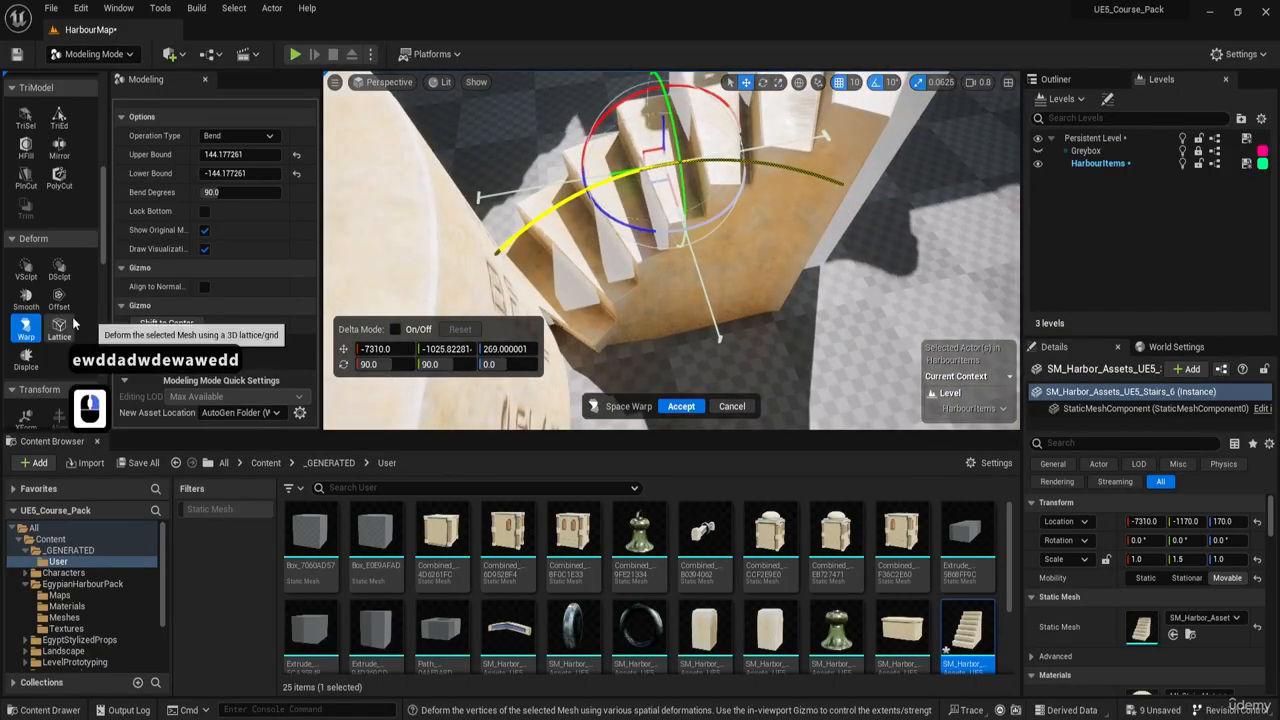
pyautogui.moveTo(640, 250); pyautogui.dragTo(615, 311, button='right')
pyautogui.press('w')
pyautogui.press('a')
pyautogui.press('e')
pyautogui.press('w')
pyautogui.press('d')
pyautogui.press('d')
pyautogui.press('w')
pyautogui.click(615, 311)
pyautogui.moveTo(551, 262); pyautogui.dragTo(580, 185, button='right')
pyautogui.press('d')
pyautogui.press('s')
pyautogui.press('q')
pyautogui.press('a')
pyautogui.moveTo(452, 237); pyautogui.dragTo(452, 237, button='right')
pyautogui.press('w')
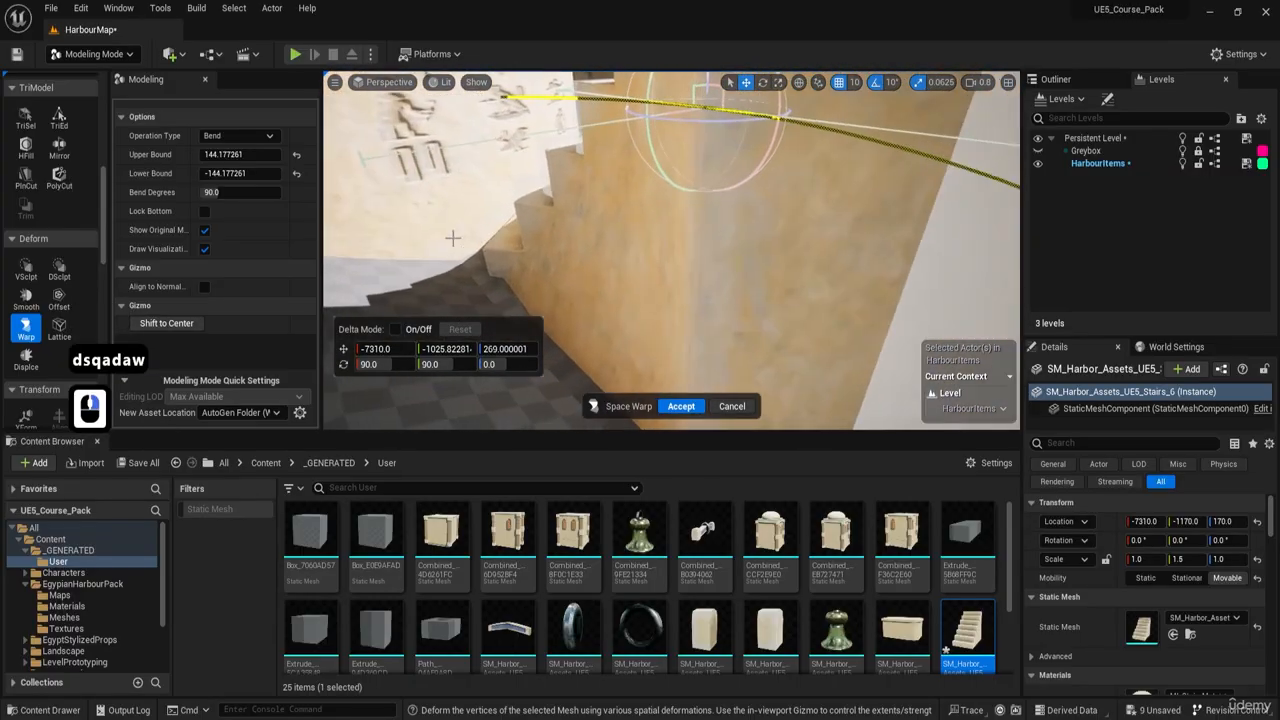
pyautogui.moveTo(566, 297); pyautogui.dragTo(644, 360, button='right')
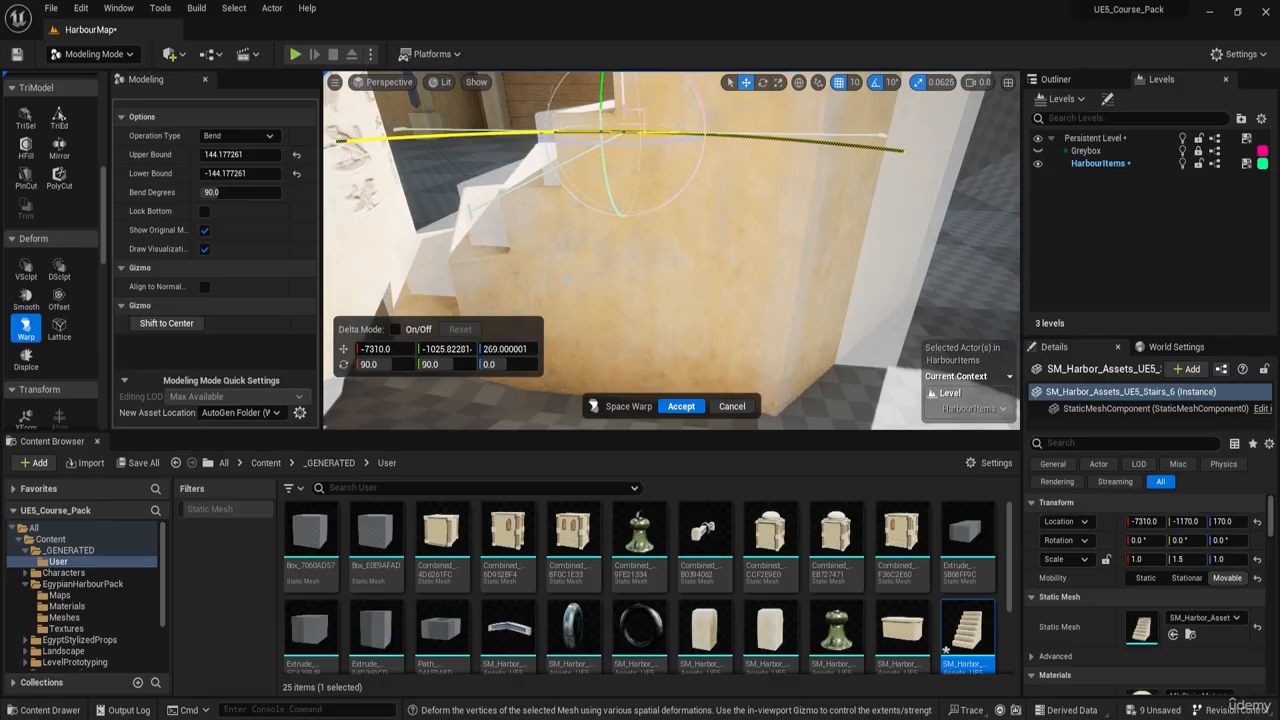
pyautogui.press('d')
pyautogui.scroll(-2, 671, 250)
pyautogui.moveTo(671, 250)
pyautogui.mouseDown(button='right')
pyautogui.moveTo(690, 240)
pyautogui.moveTo(680, 232)
pyautogui.mouseUp(button='right')
pyautogui.press('a')
pyautogui.scroll(-1, 680, 235)
pyautogui.press('a')
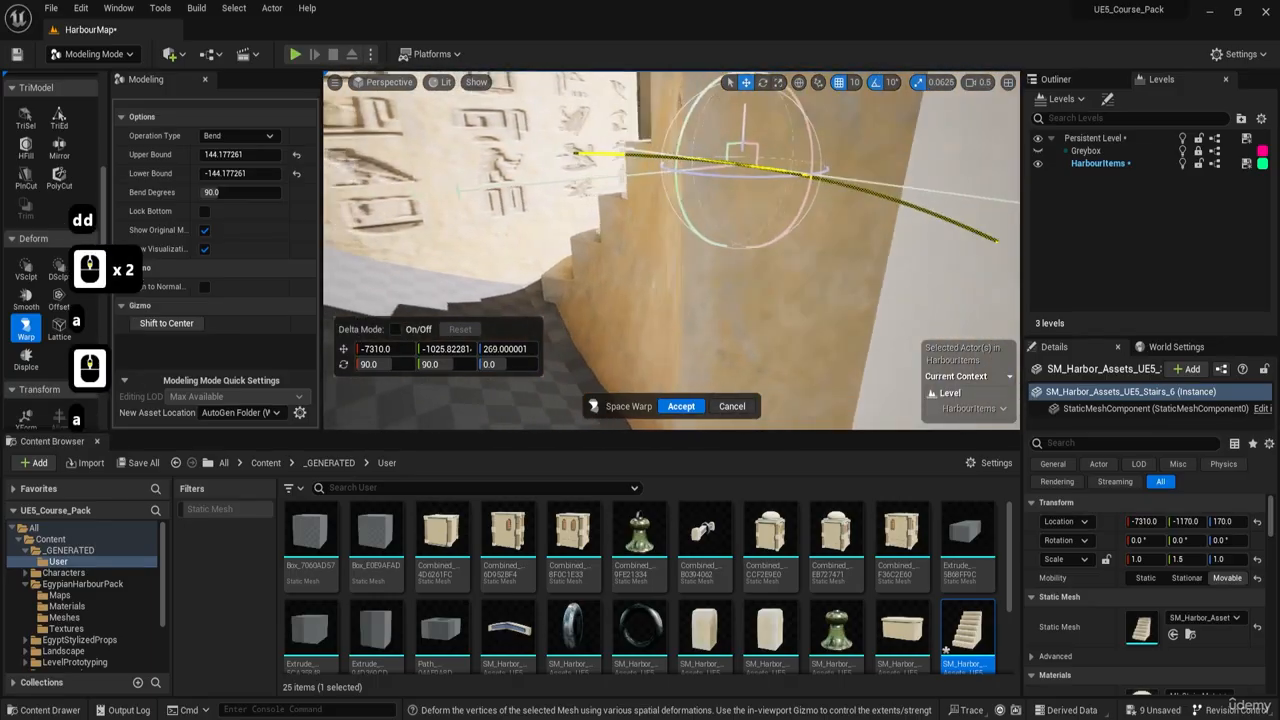
pyautogui.press('d')
pyautogui.moveTo(601, 263); pyautogui.dragTo(601, 263, button='right')
pyautogui.press('q')
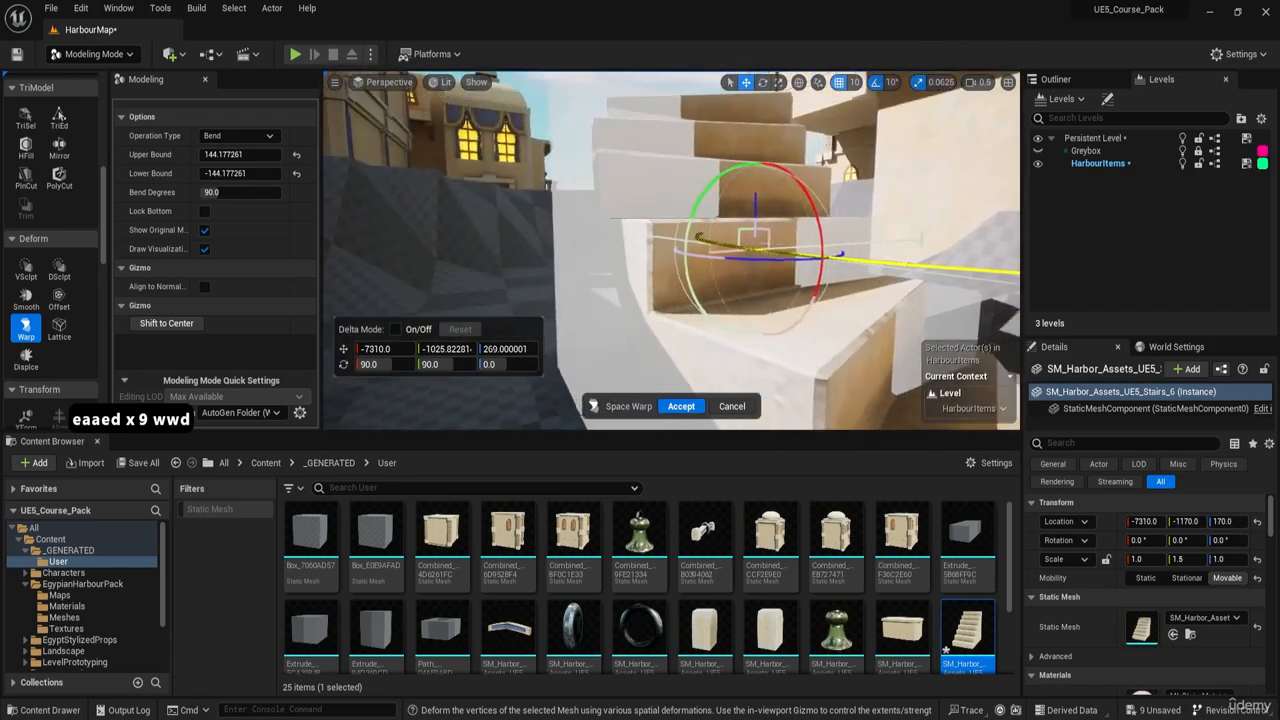
# - Inspect the bend preview from step level and from above, comparing it with the original mesh outline
pyautogui.press('a')
pyautogui.press('a')
pyautogui.moveTo(671, 250); pyautogui.dragTo(672, 196, button='right')
pyautogui.press('d')
pyautogui.press('w')
pyautogui.press('e')
pyautogui.press('e')
pyautogui.press('a')
pyautogui.press('e')
pyautogui.press('a')
pyautogui.press('e')
pyautogui.press('a')
pyautogui.press('e')
pyautogui.press('a')
pyautogui.press('a')
pyautogui.press('w')
pyautogui.press('e')
pyautogui.press('d')
pyautogui.press('d')
pyautogui.press('d')
pyautogui.press('s')
pyautogui.press('e')
pyautogui.press('d')
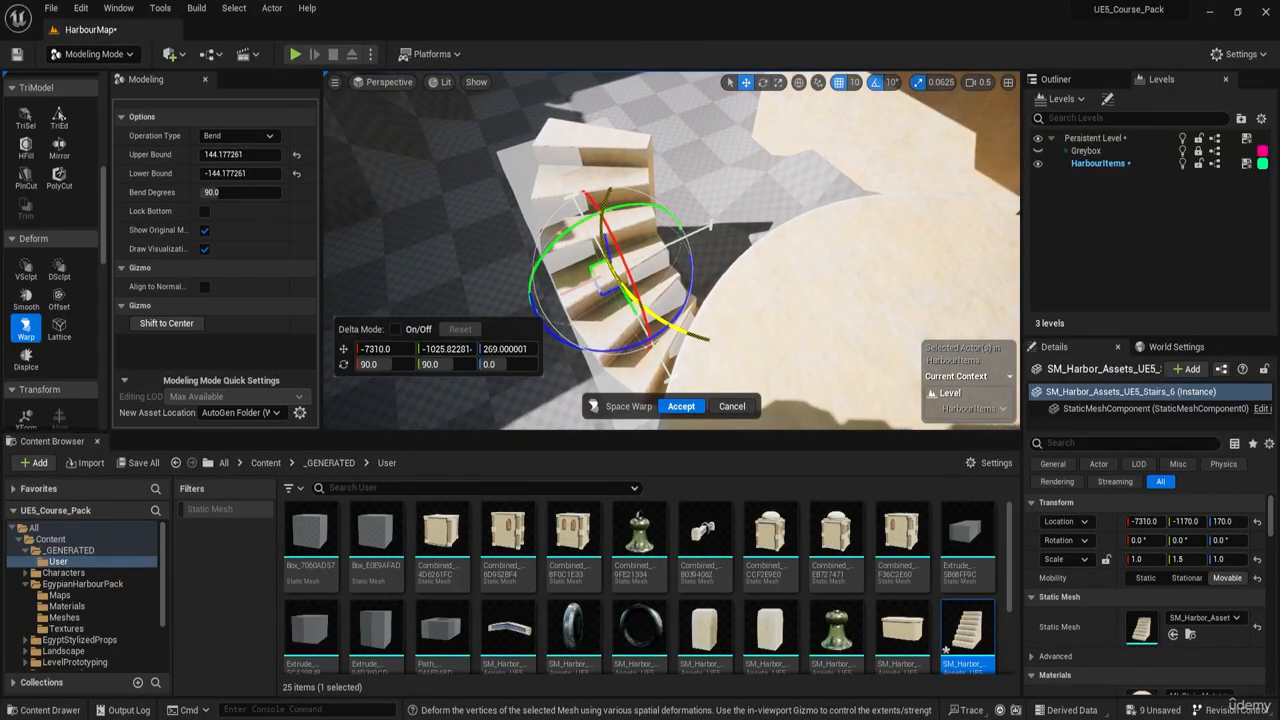
# - Check the Warp operation type choices and keep Bend
pyautogui.press('ctrl')
pyautogui.press('ctrl')
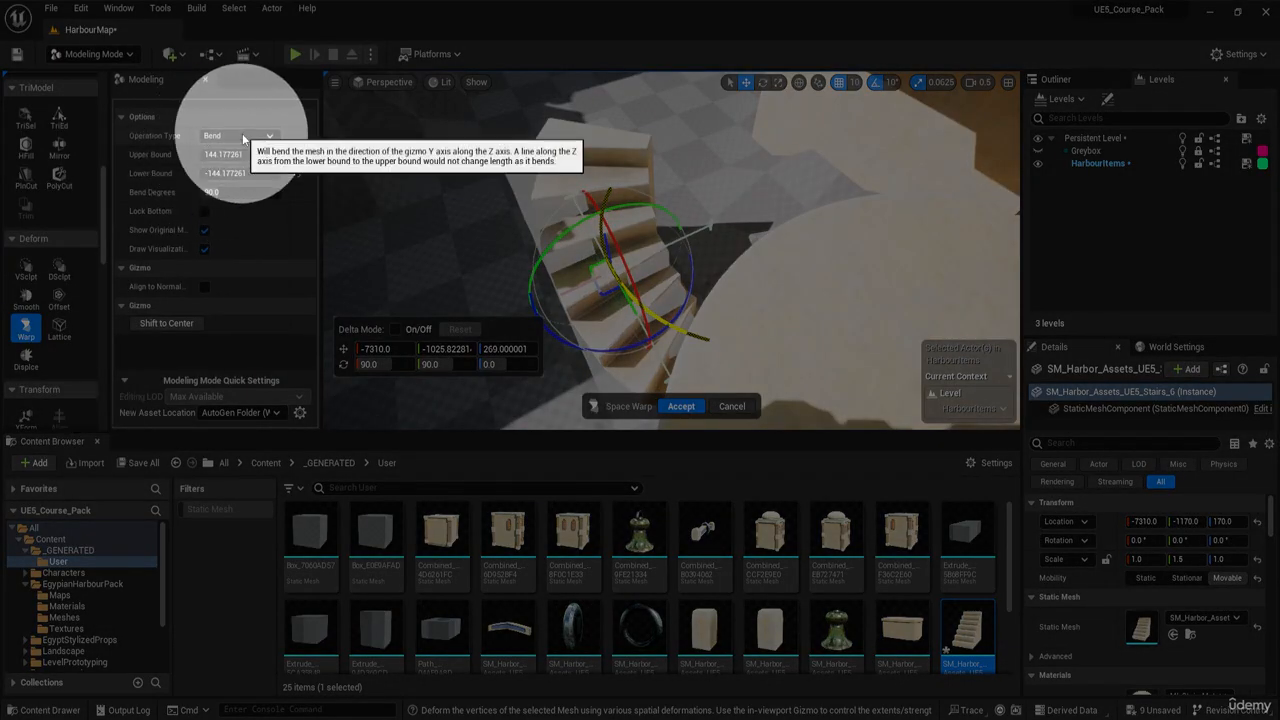
pyautogui.click(242, 136)
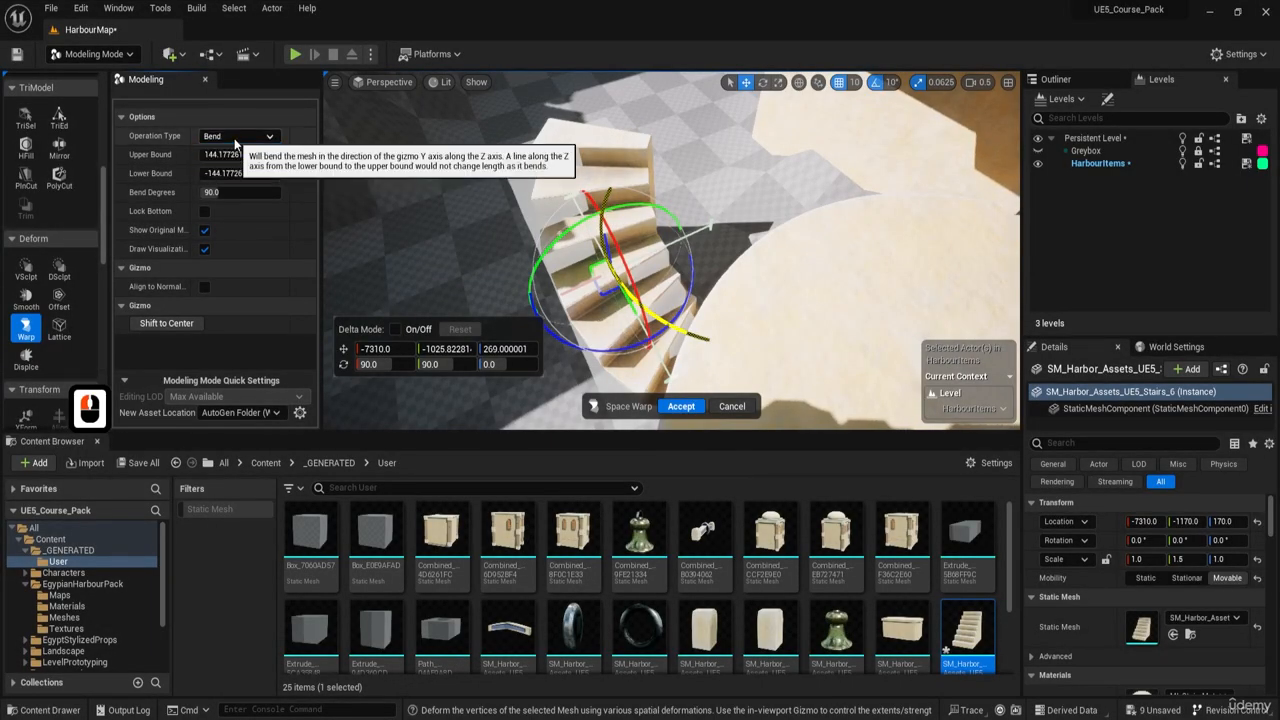
pyautogui.click(234, 149)
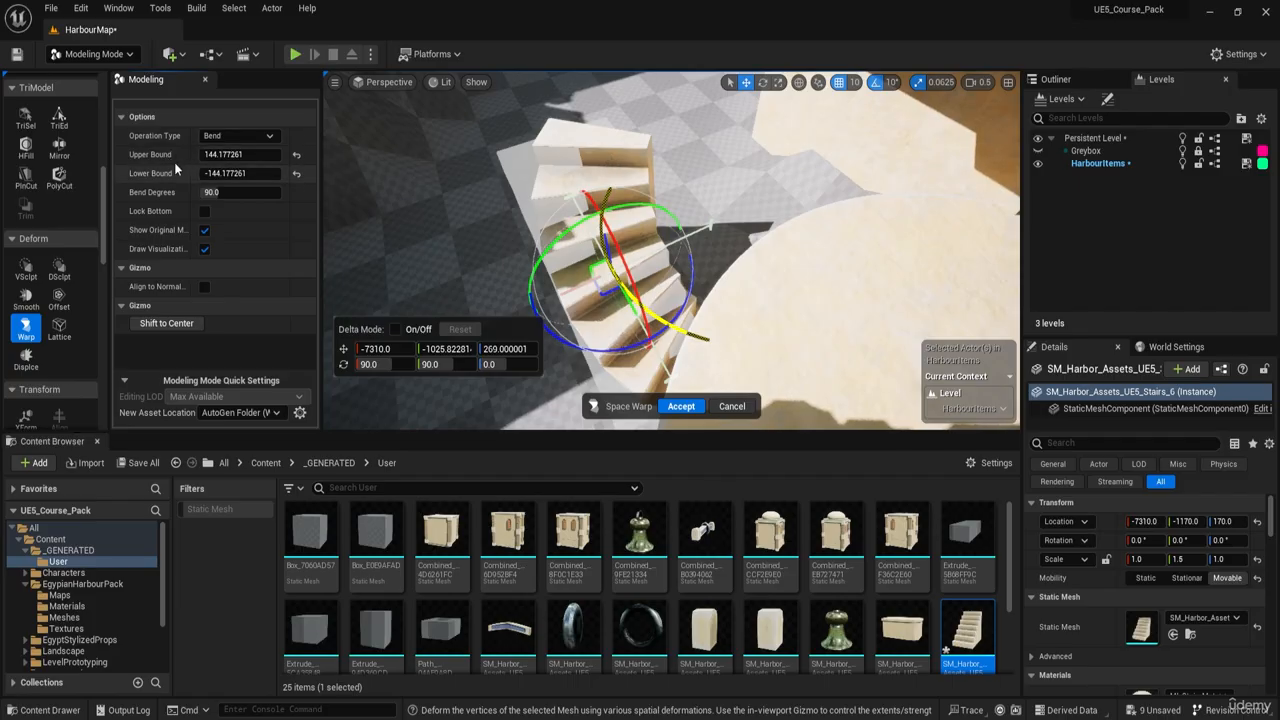
# - Examine the bend gizmo's curve and rotation rings on the staircase up close from several angles
pyautogui.press('a')
pyautogui.moveTo(662, 268); pyautogui.dragTo(724, 283, button='right')
pyautogui.press('w')
pyautogui.press('a')
pyautogui.press('ctrl')
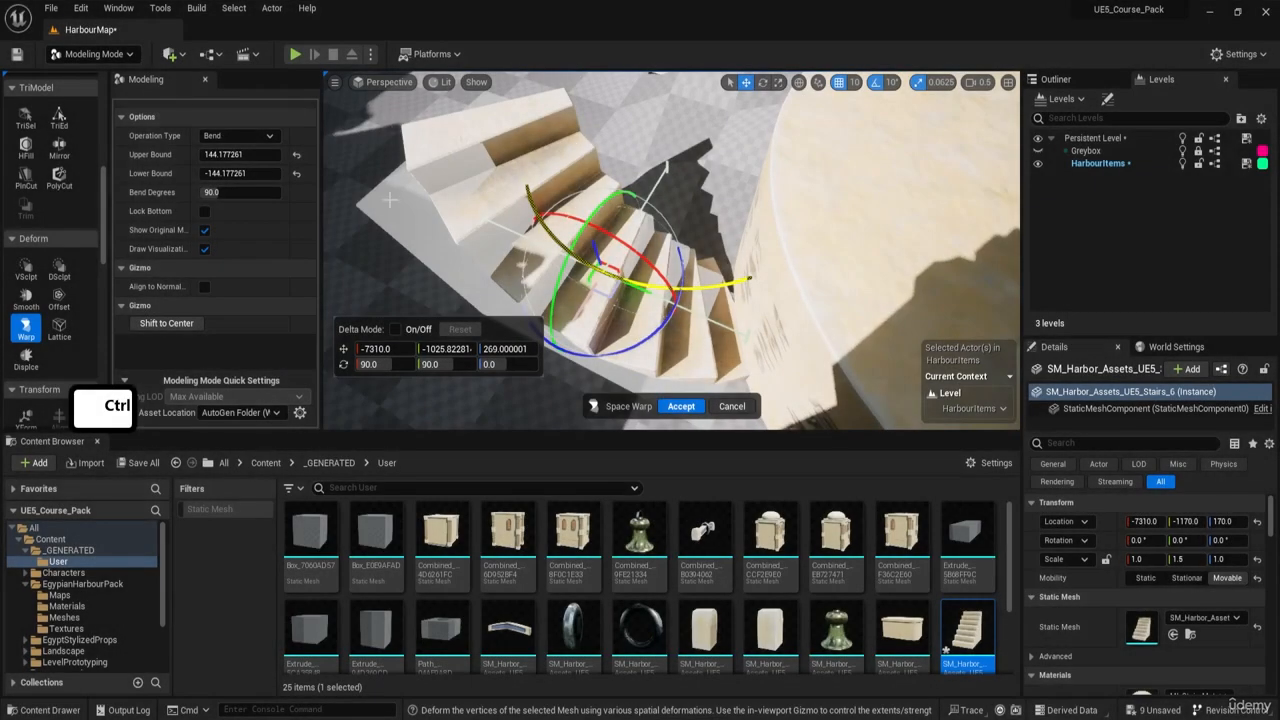
pyautogui.moveTo(652, 288); pyautogui.dragTo(700, 288, button='right')
pyautogui.press('a')
pyautogui.press('s')
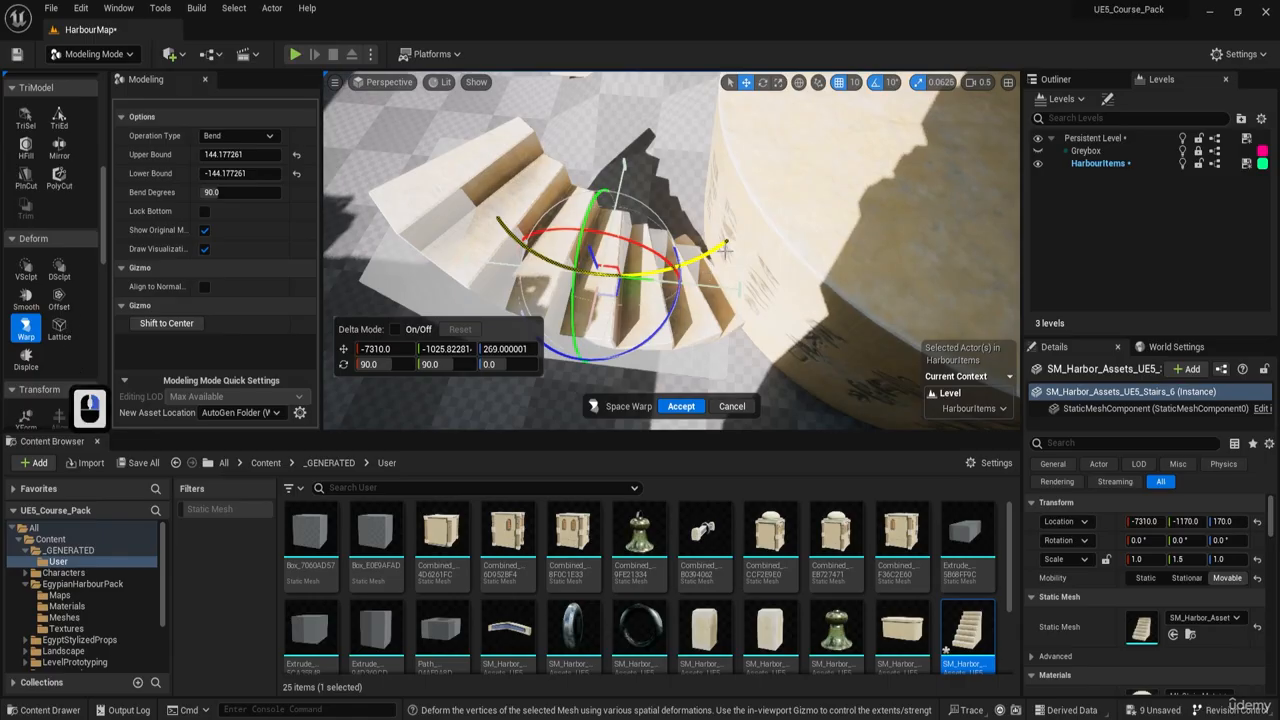
pyautogui.press('F8')
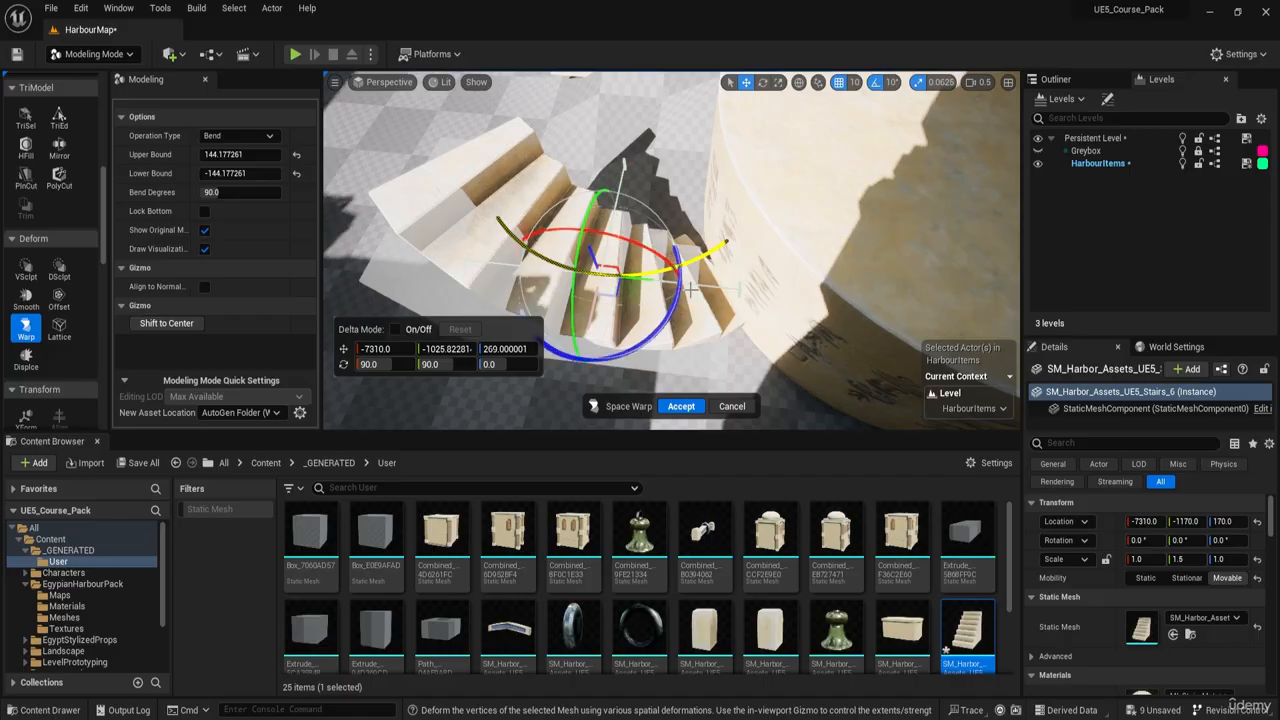
pyautogui.moveTo(646, 306); pyautogui.dragTo(585, 275, button='right')
pyautogui.press('a')
pyautogui.press('d')
pyautogui.press('d')
pyautogui.press('a')
pyautogui.press('w')
pyautogui.press('e')
pyautogui.press('a')
pyautogui.press('a')
pyautogui.moveTo(618, 192); pyautogui.dragTo(640, 245, button='right')
pyautogui.press('d')
pyautogui.press('d')
pyautogui.press('e')
pyautogui.press('a')
pyautogui.press('w')
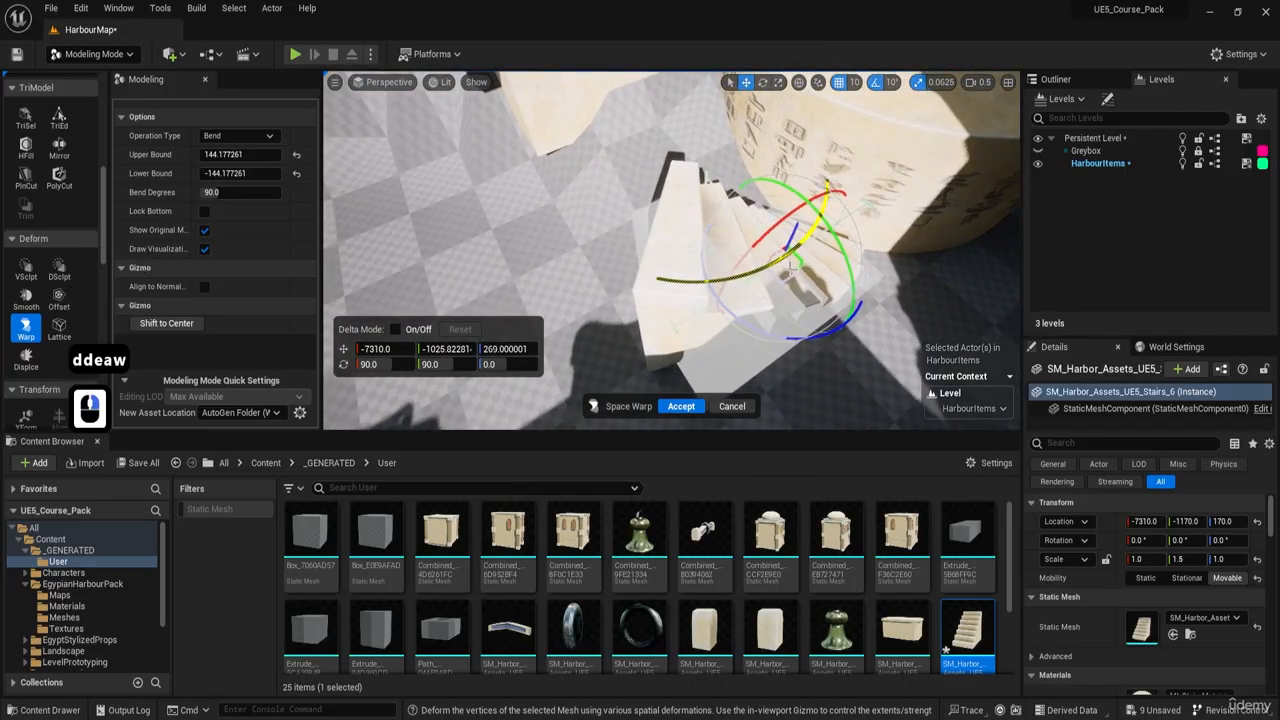
pyautogui.press('d')
pyautogui.press('w')
pyautogui.moveTo(790, 266); pyautogui.dragTo(700, 250, button='right')
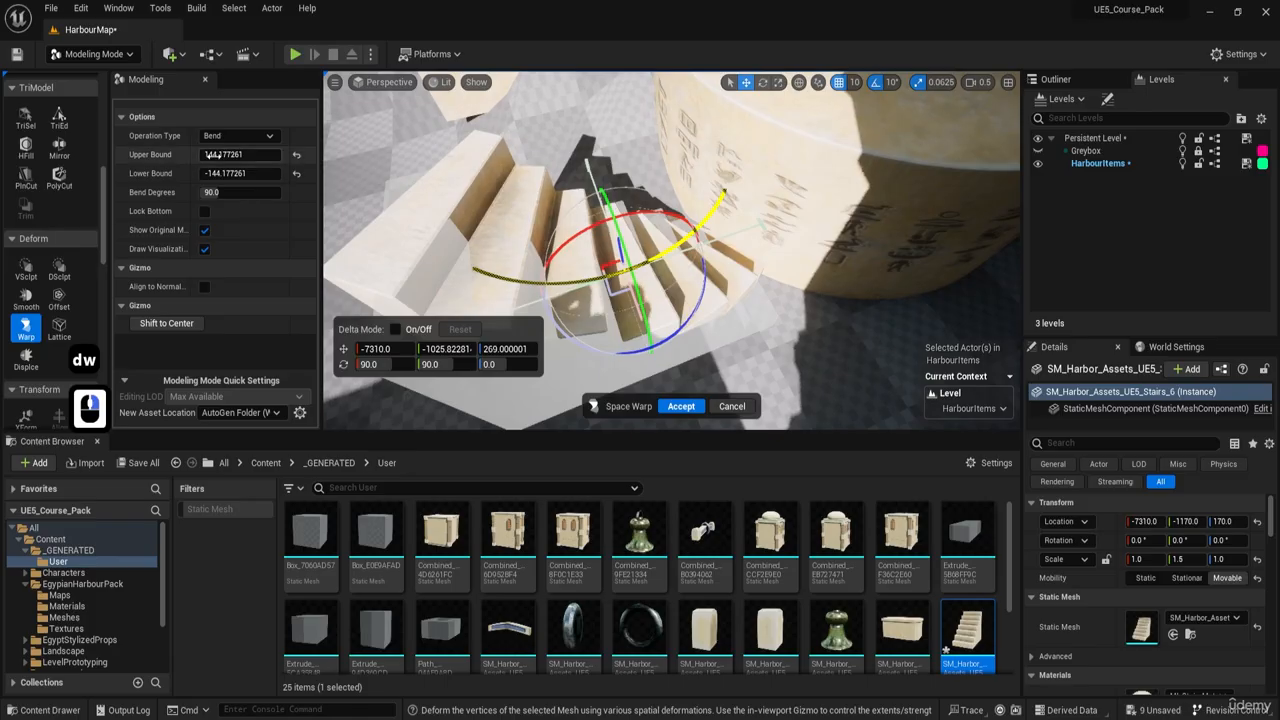
# - Try changing the bend's upper bound, undo it, and restart the Warp tool on the staircase
pyautogui.moveTo(212, 154)
pyautogui.mouseDown()
pyautogui.moveTo(278, 154)
pyautogui.moveTo(202, 154)
pyautogui.moveTo(225, 156)
pyautogui.mouseUp()
pyautogui.hotkey('ctrl', 'z')
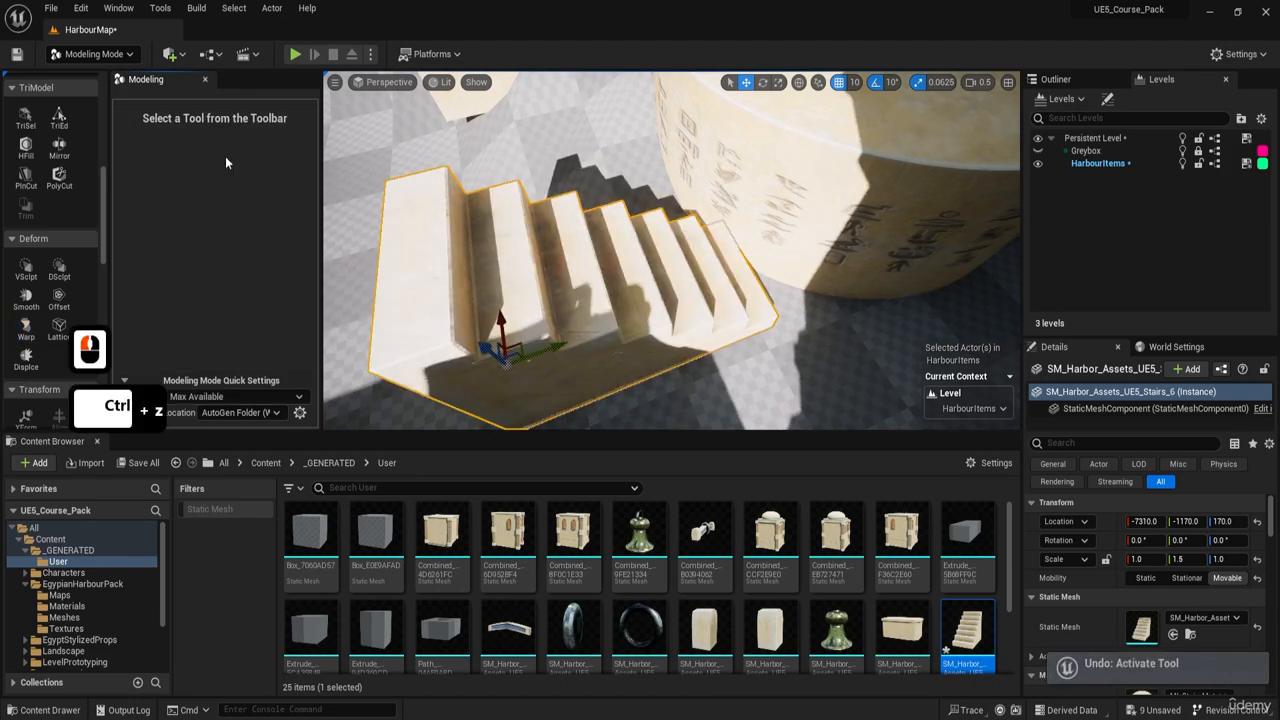
pyautogui.click(28, 333)
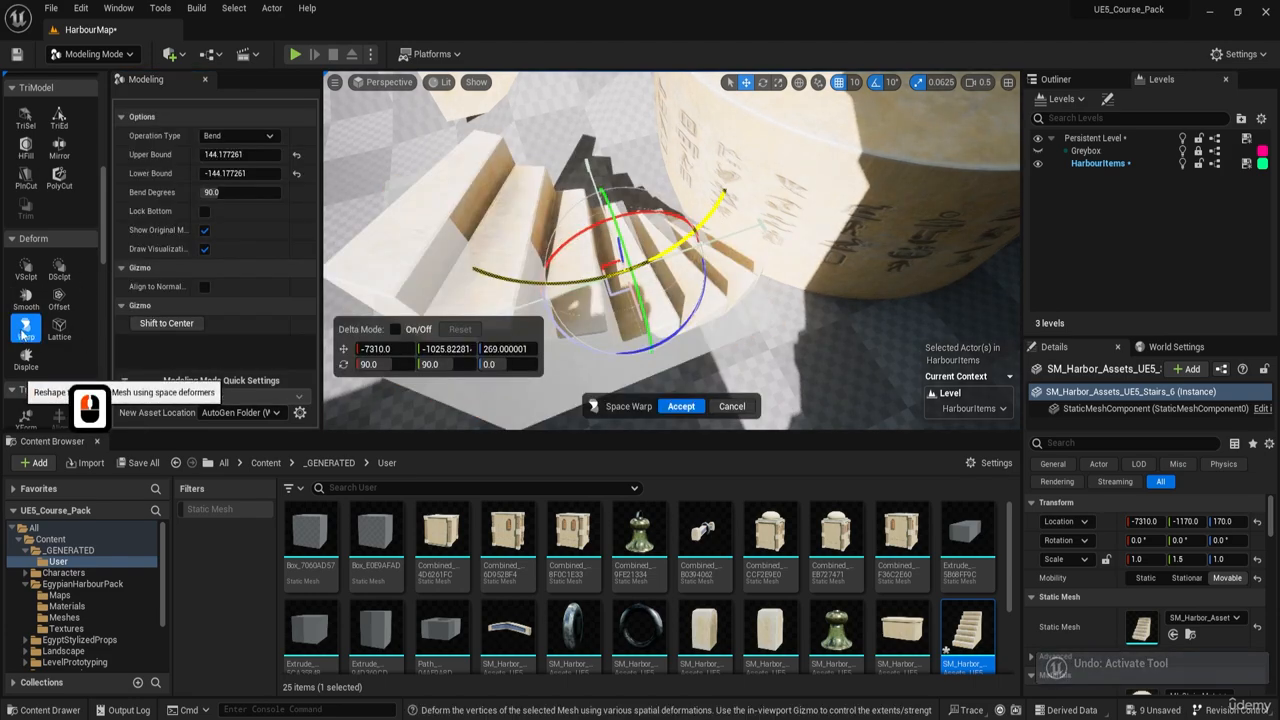
# - Reset the bend's upper bound to its default of 100
pyautogui.click(296, 156)
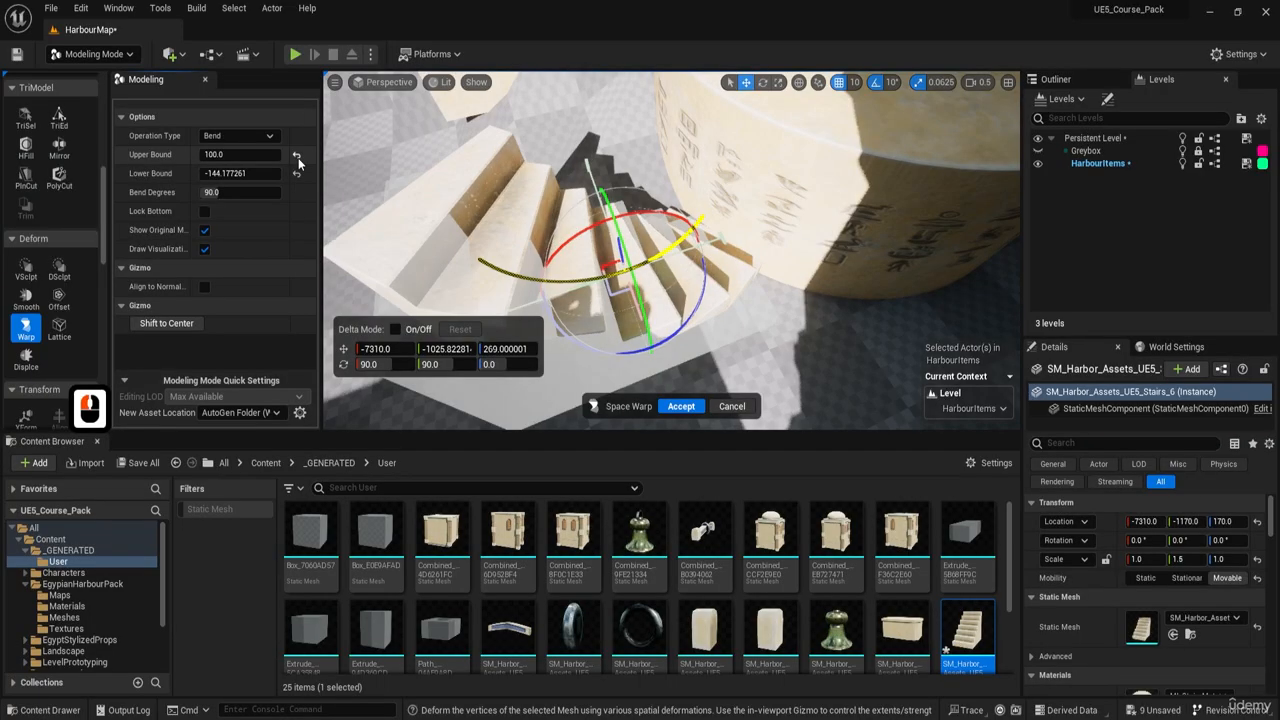
pyautogui.moveTo(480, 200)
pyautogui.mouseDown(button='right')
pyautogui.moveTo(430, 195)
pyautogui.moveTo(462, 200)
pyautogui.mouseUp(button='right')
pyautogui.press('e')
pyautogui.press('d')
pyautogui.press('a')
pyautogui.press('d')
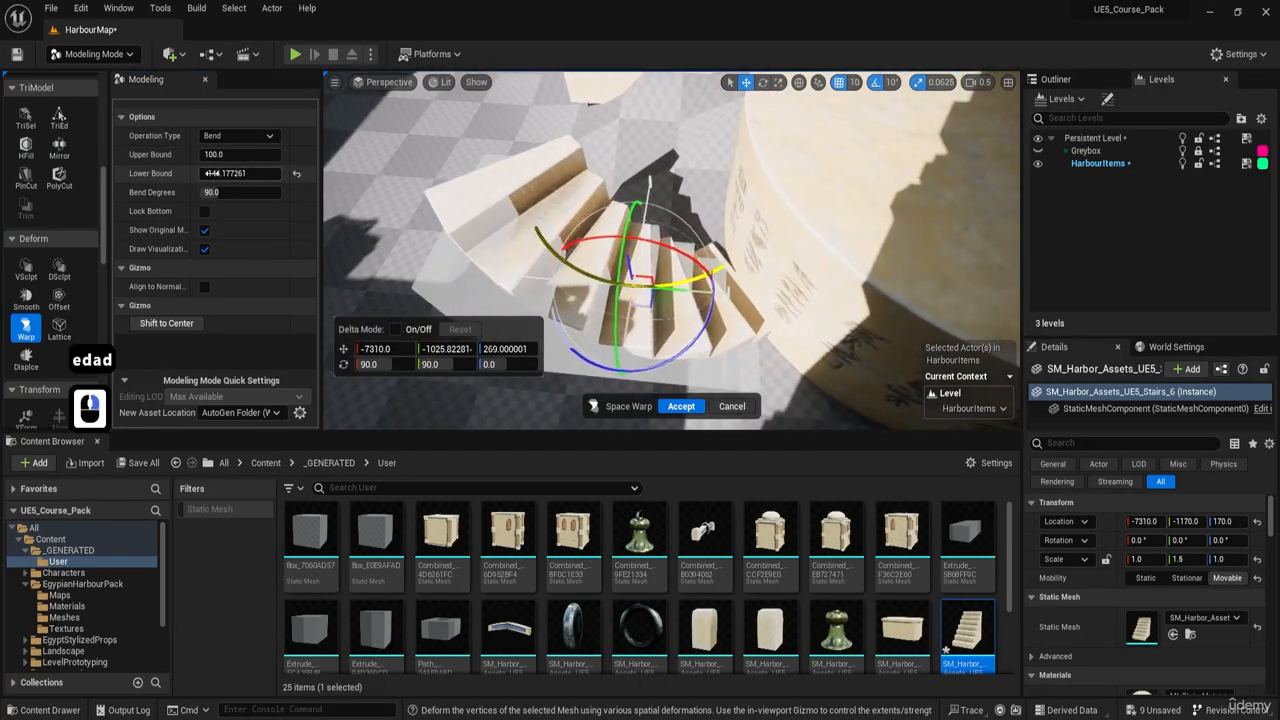
# - Try a lower bound of about -20.86 on the staircase bend
pyautogui.moveTo(210, 173); pyautogui.dragTo(272, 173)
pyautogui.press('a')
pyautogui.moveTo(480, 200); pyautogui.dragTo(560, 200, button='right')
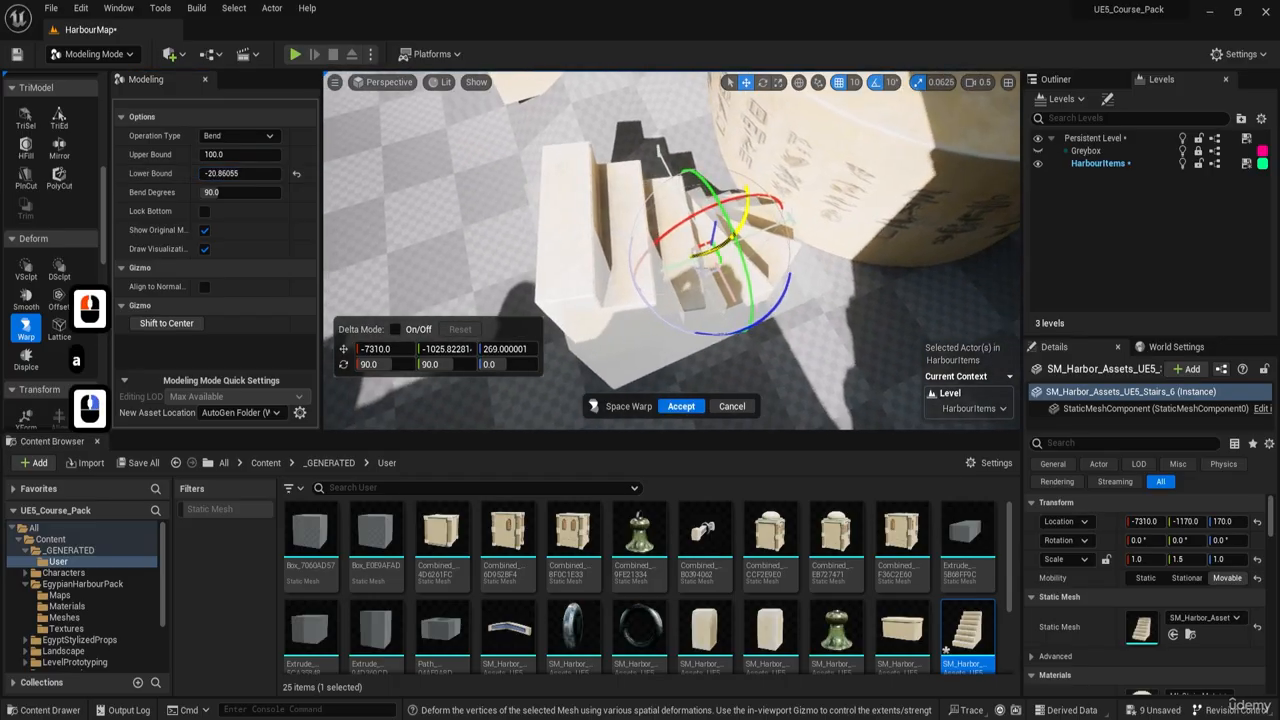
# - Reset the bend's lower bound to its default of -100
pyautogui.click(296, 174)
pyautogui.press('d')
pyautogui.press('w')
pyautogui.press('e')
pyautogui.moveTo(560, 250); pyautogui.dragTo(680, 250, button='right')
pyautogui.press('s')
pyautogui.press('d')
pyautogui.press('d')
pyautogui.press('w')
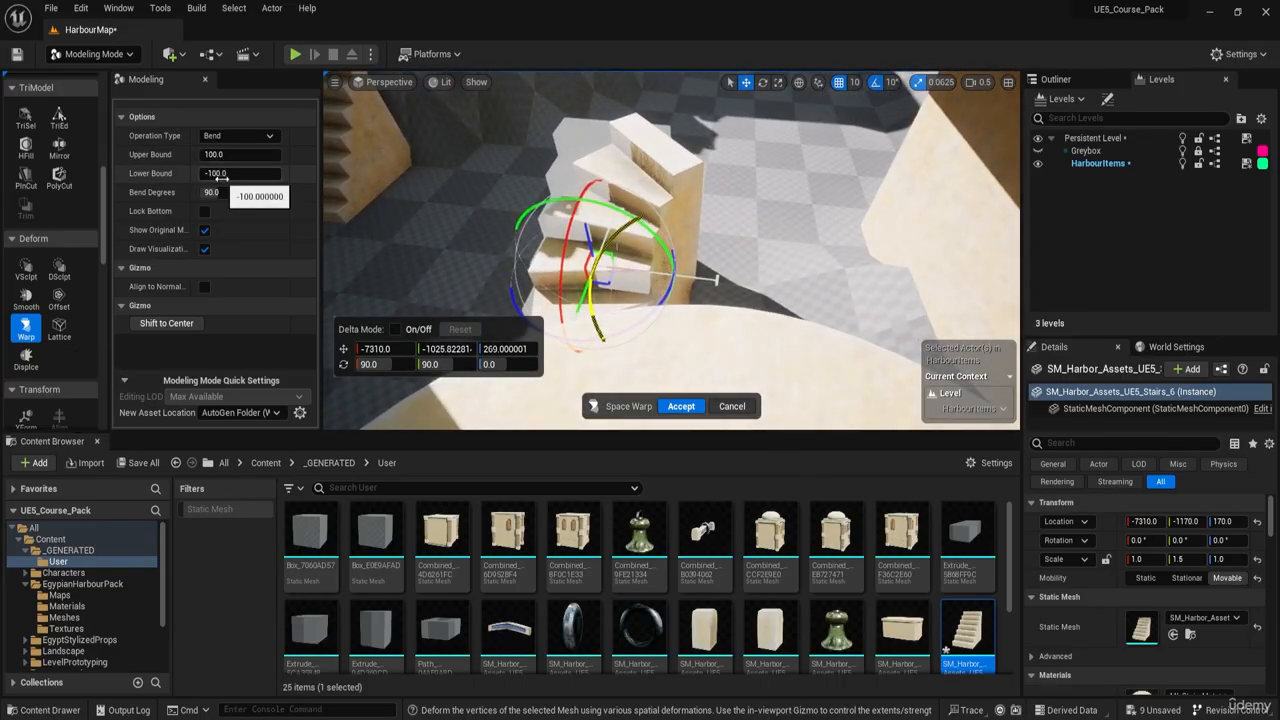
# - Examine the bent staircase preview against the round platform from above and from several angles
pyautogui.press('a')
pyautogui.press('w')
pyautogui.moveTo(600, 250); pyautogui.dragTo(670, 250, button='right')
pyautogui.press('e')
pyautogui.press('s')
pyautogui.press('d')
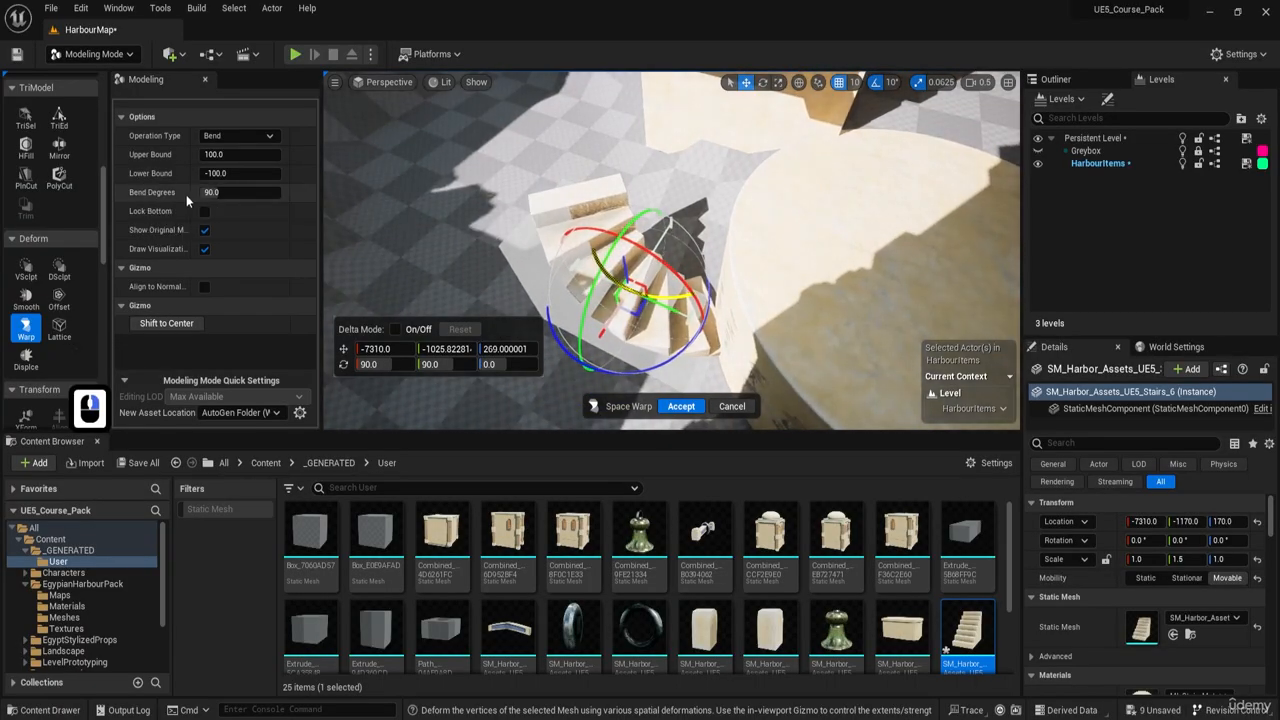
pyautogui.press('w')
pyautogui.moveTo(600, 250)
pyautogui.mouseDown(button='right')
pyautogui.moveTo(620, 220)
pyautogui.moveTo(610, 240)
pyautogui.moveTo(640, 270)
pyautogui.moveTo(610, 240)
pyautogui.mouseUp(button='right')
pyautogui.press('e')
pyautogui.press('a')
pyautogui.press('s')
pyautogui.press('d')
pyautogui.press('w')
pyautogui.press('a')
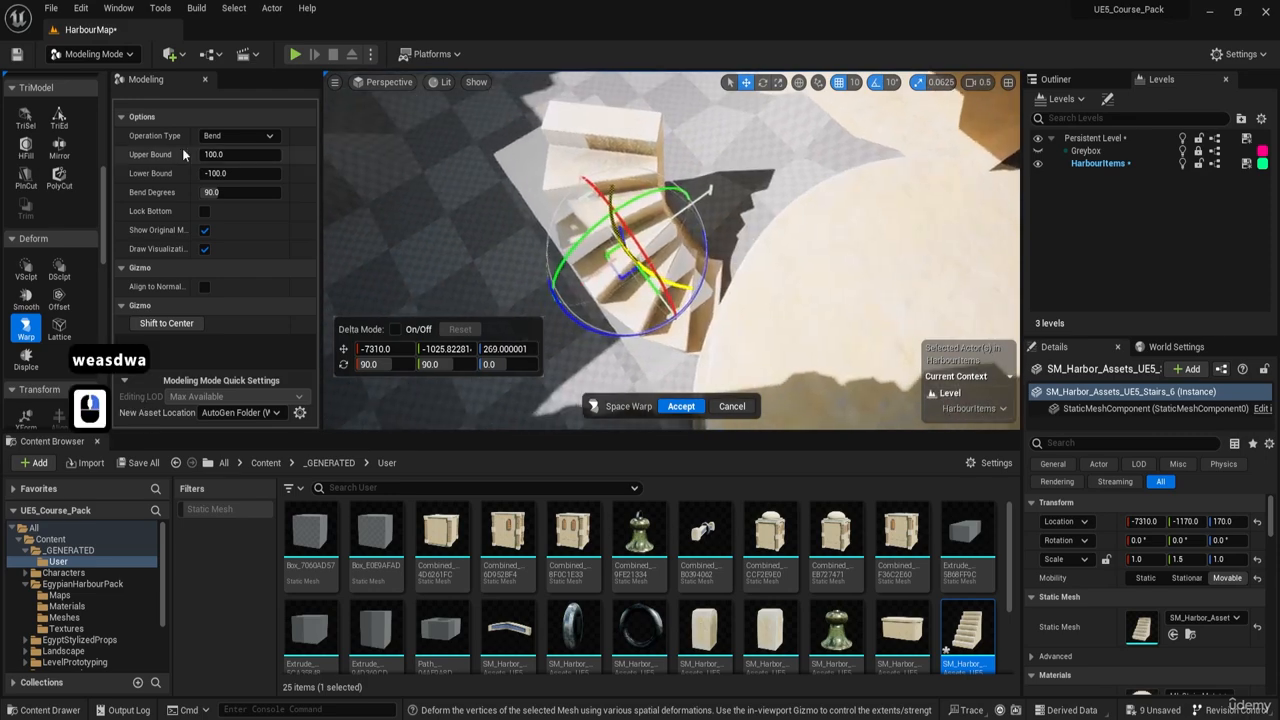
# - Try bend angles of about 64, 37 and 60 degrees on the staircase
pyautogui.moveTo(215, 192); pyautogui.dragTo(211, 192)
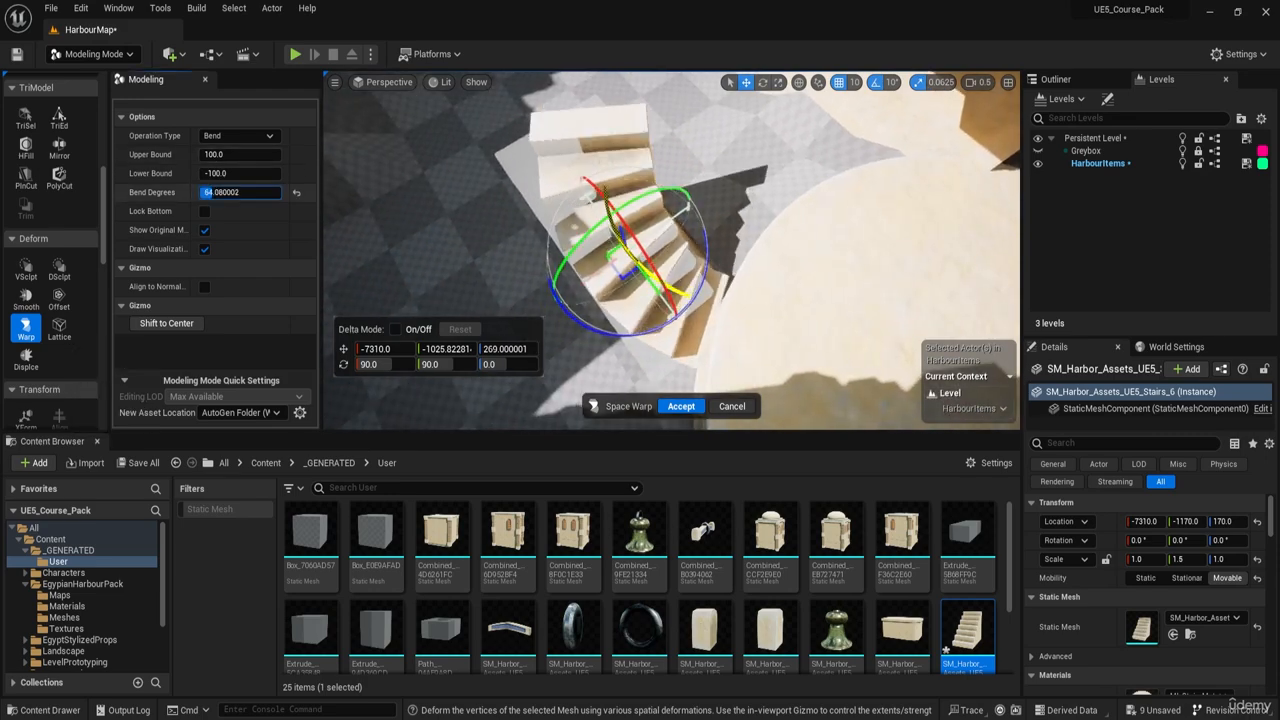
pyautogui.click(208, 154)
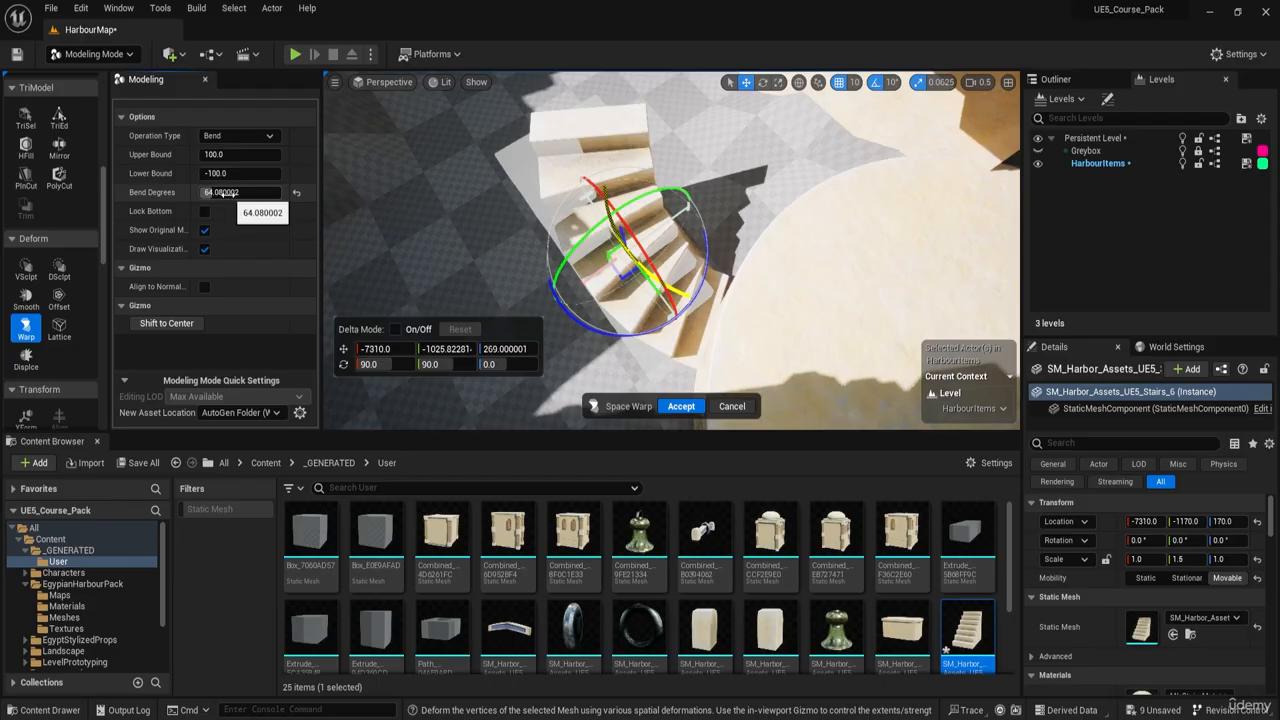
pyautogui.moveTo(222, 193); pyautogui.dragTo(196, 193)
pyautogui.click(222, 193)
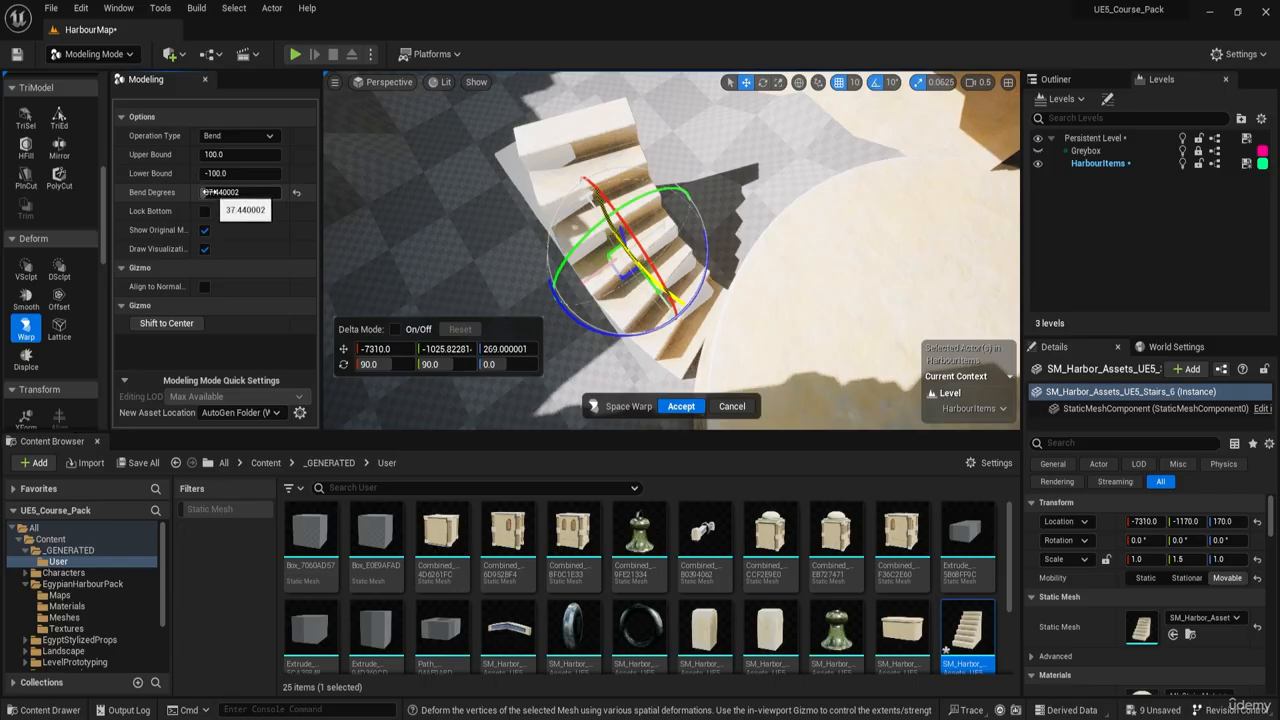
pyautogui.moveTo(217, 194); pyautogui.dragTo(233, 194)
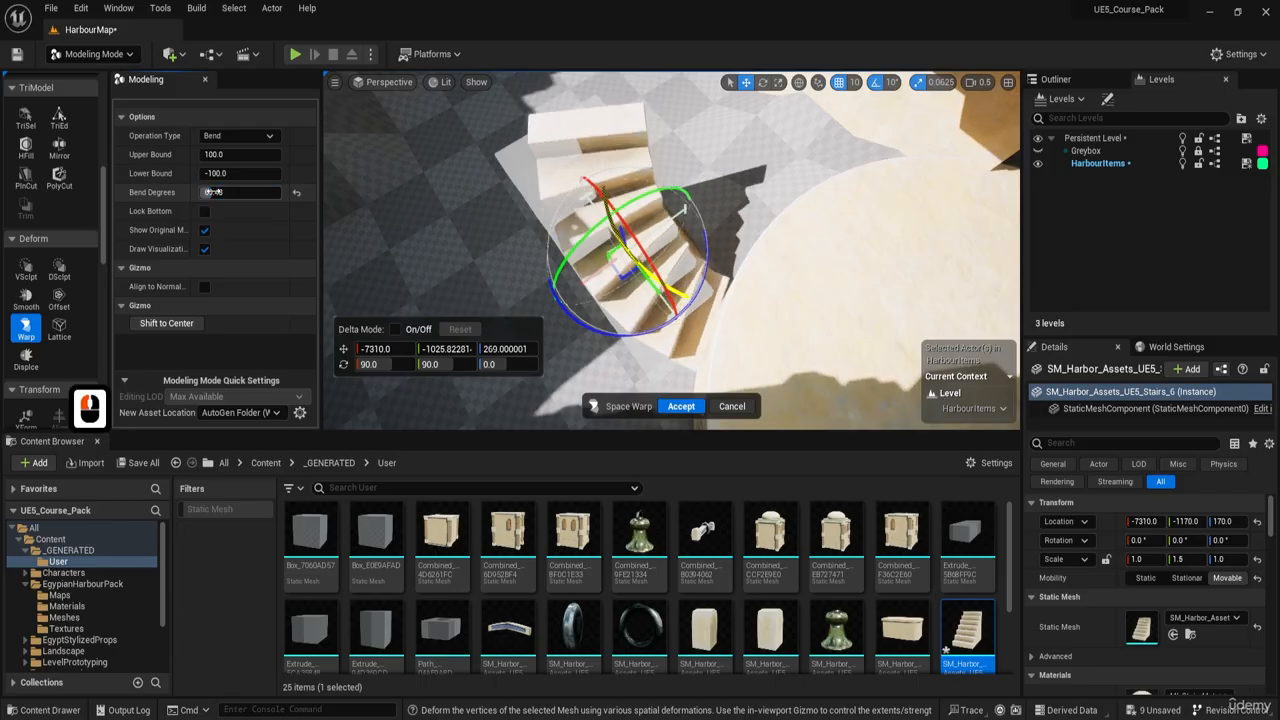
# - Set the staircase's bend angle to 70 degrees
pyautogui.moveTo(443, 200); pyautogui.dragTo(480, 206, button='right')
pyautogui.press('d')
pyautogui.press('e')
pyautogui.press('d')
pyautogui.press('s')
pyautogui.press('a')
pyautogui.press('a')
pyautogui.press('a')
pyautogui.press('a')
pyautogui.press('d')
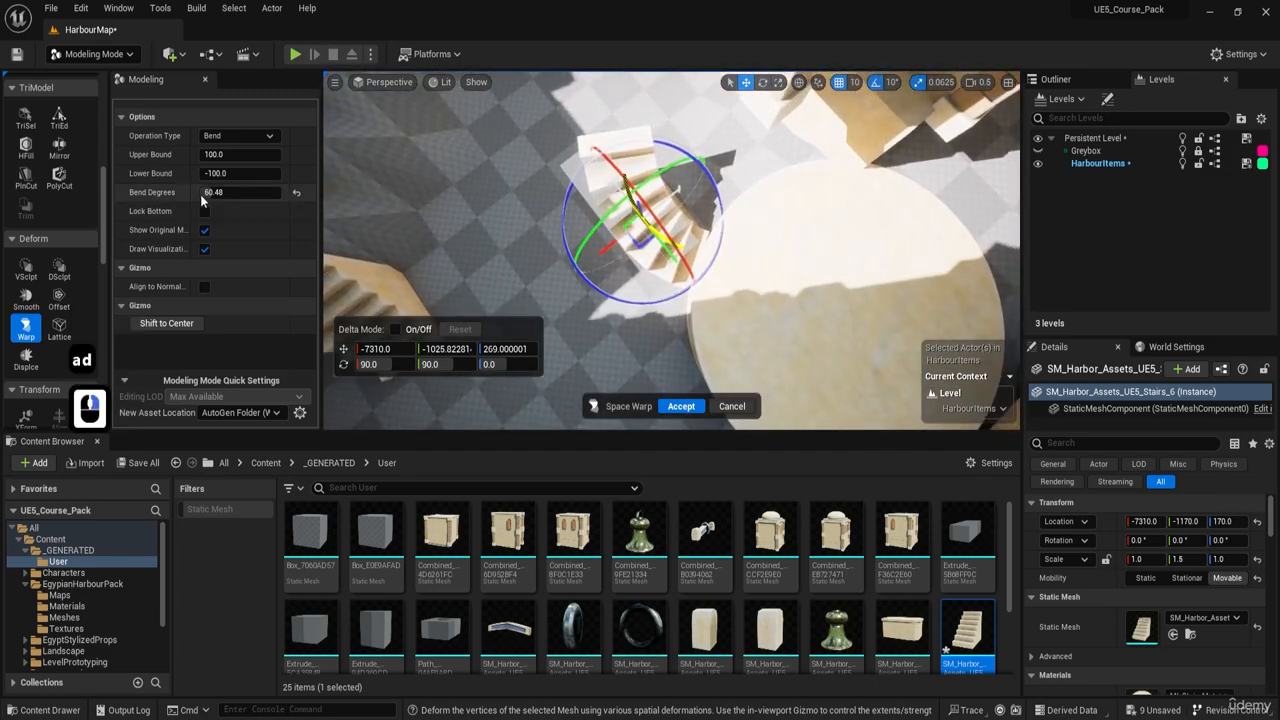
pyautogui.moveTo(204, 194); pyautogui.dragTo(210, 194)
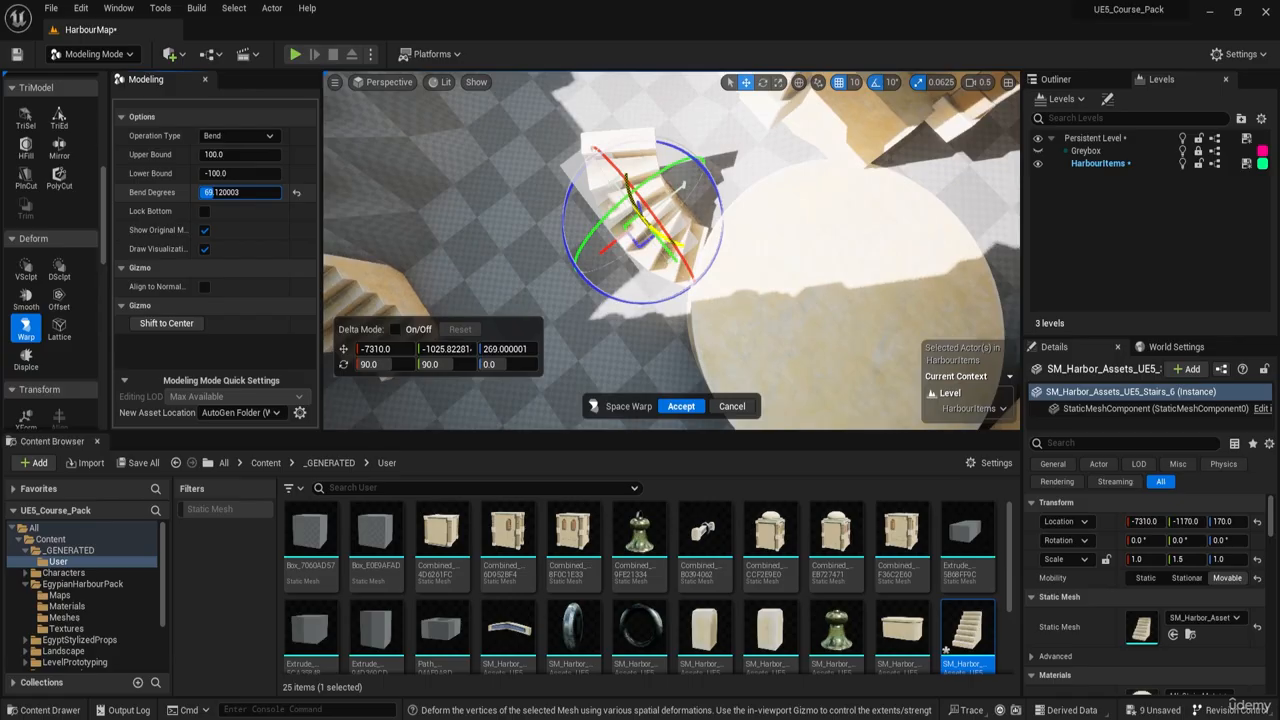
pyautogui.doubleClick(212, 192)
pyautogui.write('70')
pyautogui.press('Return')
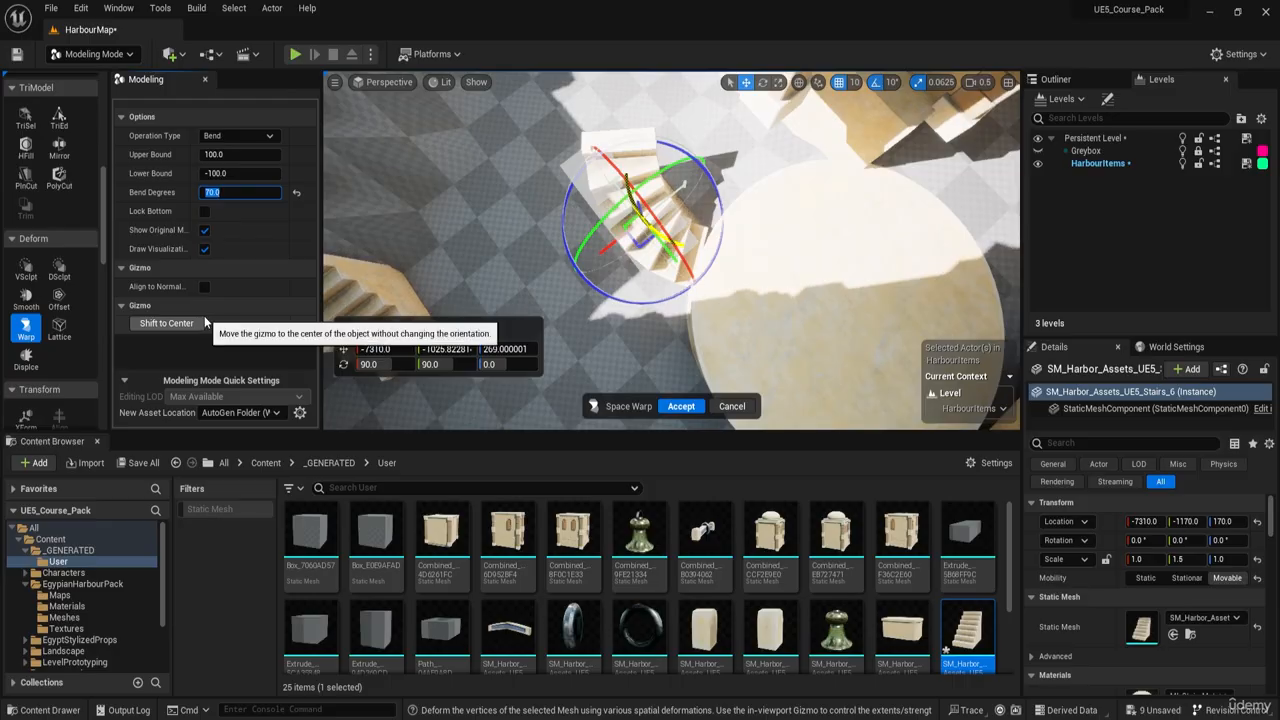
# - Accept the warp to apply the bend to the staircase mesh
pyautogui.click(669, 406)
pyautogui.press('a')
pyautogui.press('s')
pyautogui.press('w')
pyautogui.moveTo(669, 406); pyautogui.dragTo(820, 400, button='right')
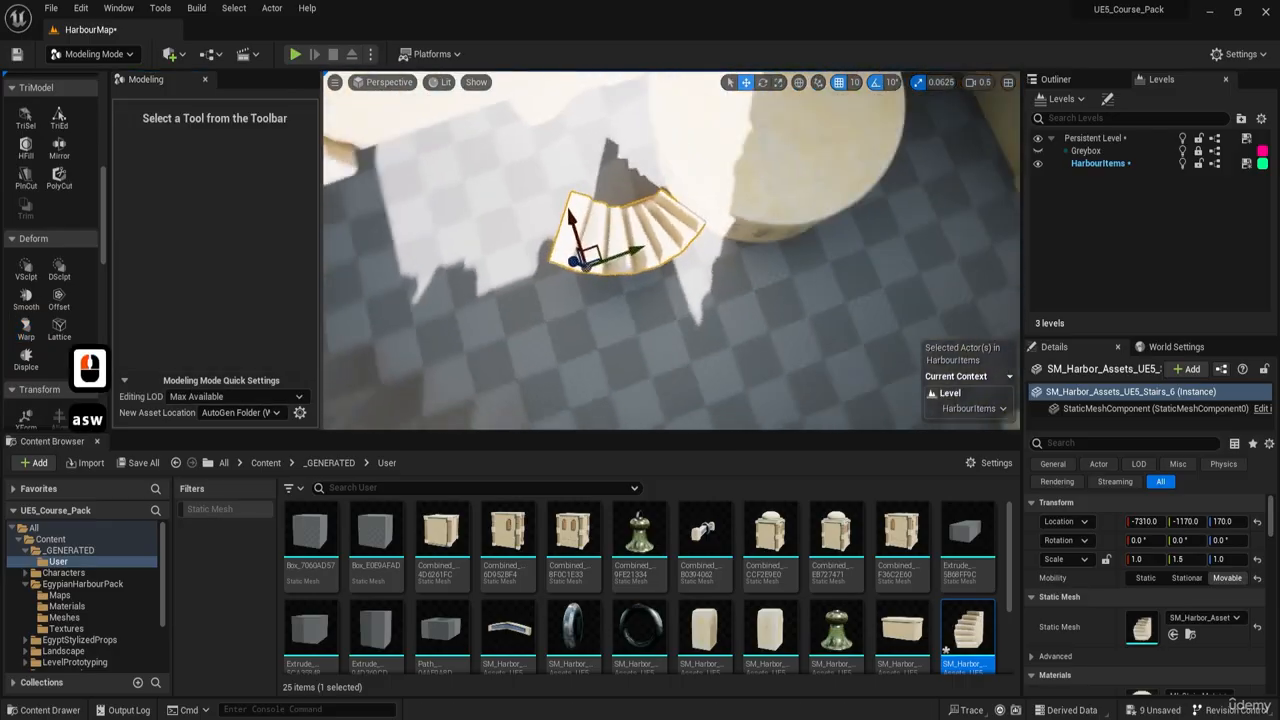
# - Rotate the curved staircase 50° about Z and move it to X -7220, Y -1040 beside the round platform
pyautogui.press('d')
pyautogui.press('q')
pyautogui.moveTo(670, 250); pyautogui.dragTo(570, 262, button='right')
pyautogui.press('e')
pyautogui.moveTo(570, 262); pyautogui.dragTo(531, 290)
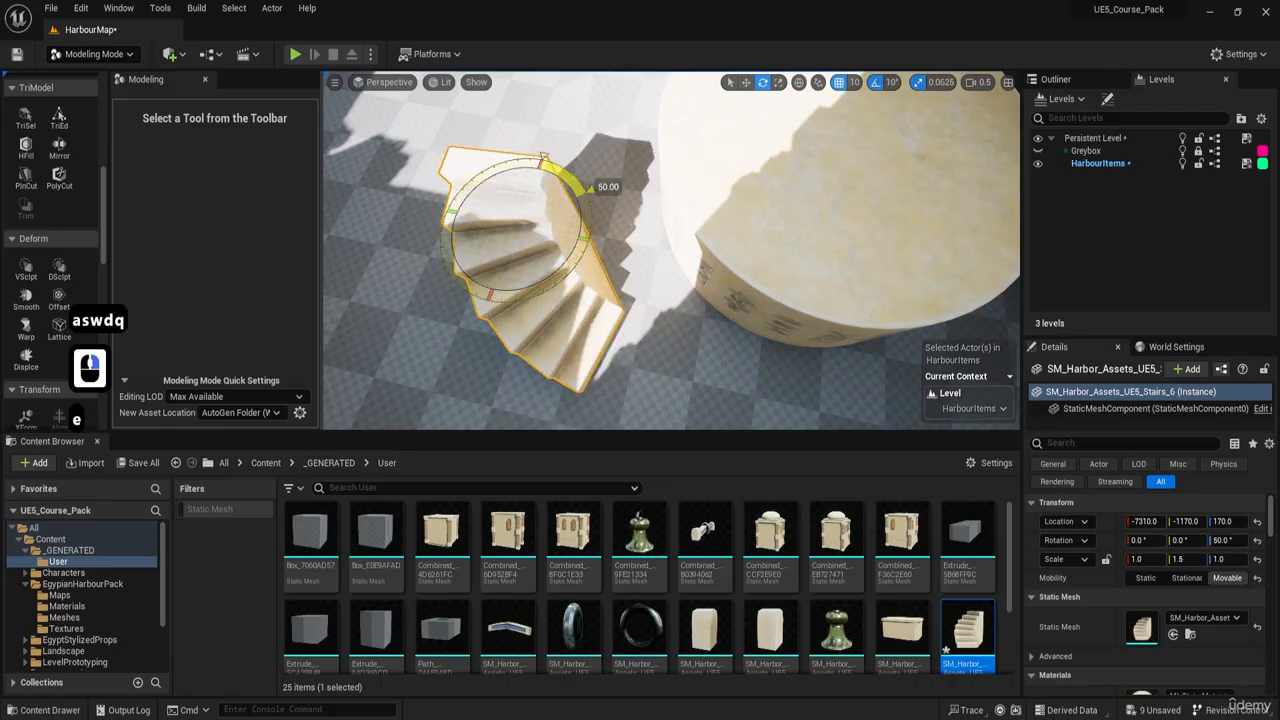
pyautogui.press('w')
pyautogui.moveTo(534, 218); pyautogui.dragTo(611, 185)
# - Open the curved staircase's generated static mesh for editing
pyautogui.moveTo(611, 185); pyautogui.dragTo(565, 85, button='right')
pyautogui.press('q')
pyautogui.press('a')
pyautogui.press('s')
pyautogui.press('q')
pyautogui.press('d')
pyautogui.press('w')
pyautogui.press('a')
pyautogui.press('s')
pyautogui.press('d')
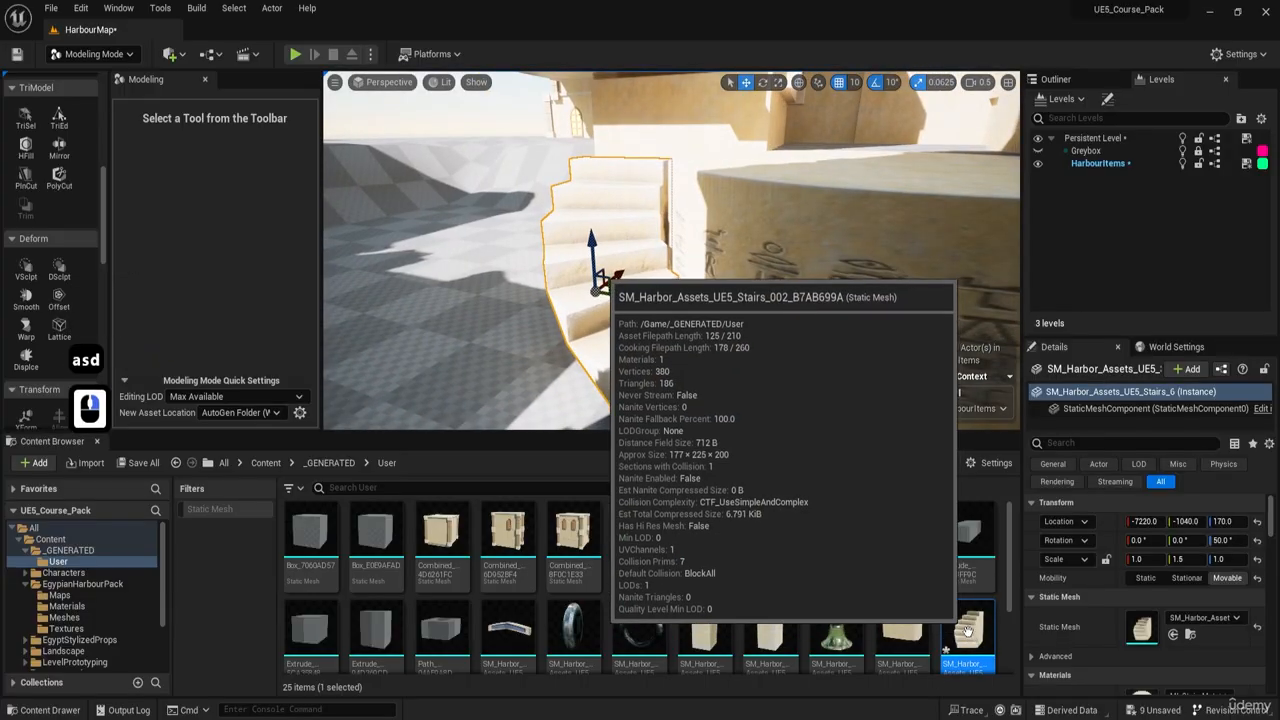
pyautogui.doubleClick(968, 650)
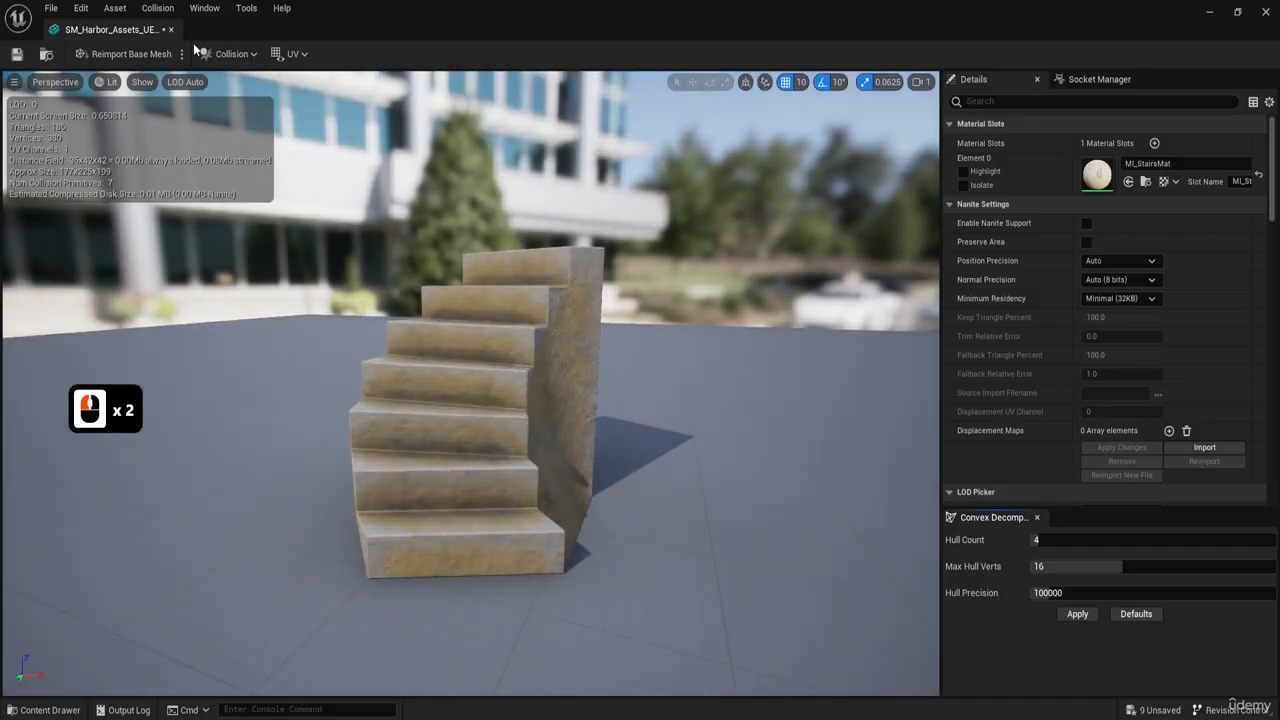
# - Display the stair mesh's simple collision and examine it from several sides
pyautogui.click(208, 50)
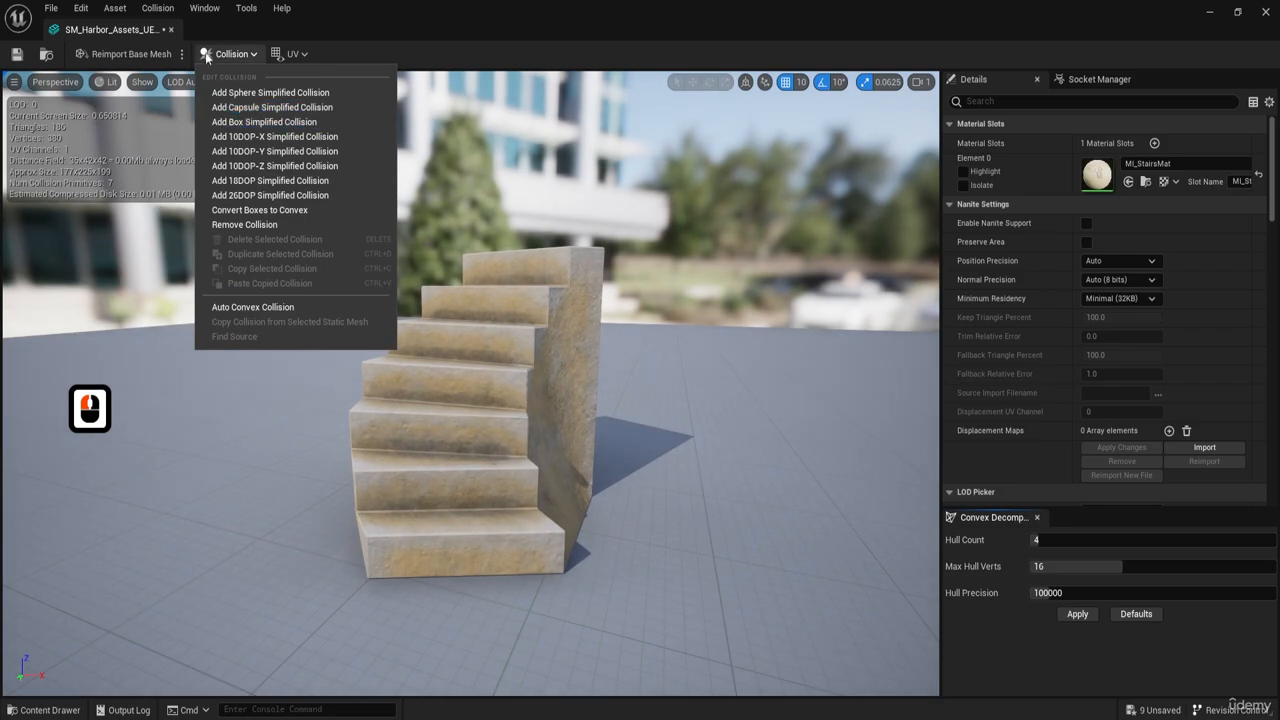
pyautogui.click(148, 81)
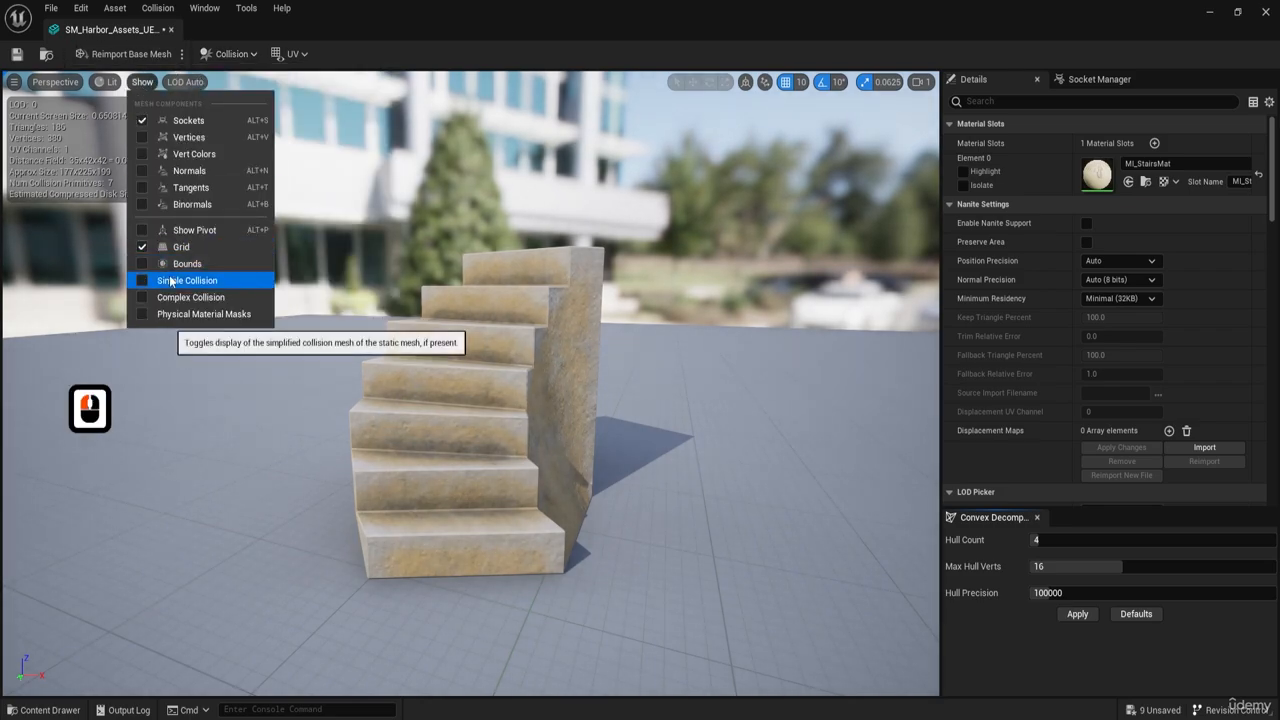
pyautogui.click(172, 279)
pyautogui.press('a')
pyautogui.press('a')
pyautogui.press('w')
pyautogui.moveTo(355, 347); pyautogui.dragTo(400, 370, button='right')
pyautogui.press('e')
pyautogui.press('w')
pyautogui.press('d')
pyautogui.press('q')
pyautogui.press('d')
# - Generate convex collision for the stairs with a hull count of 4 and 16 max hull verts
pyautogui.click(1077, 614)
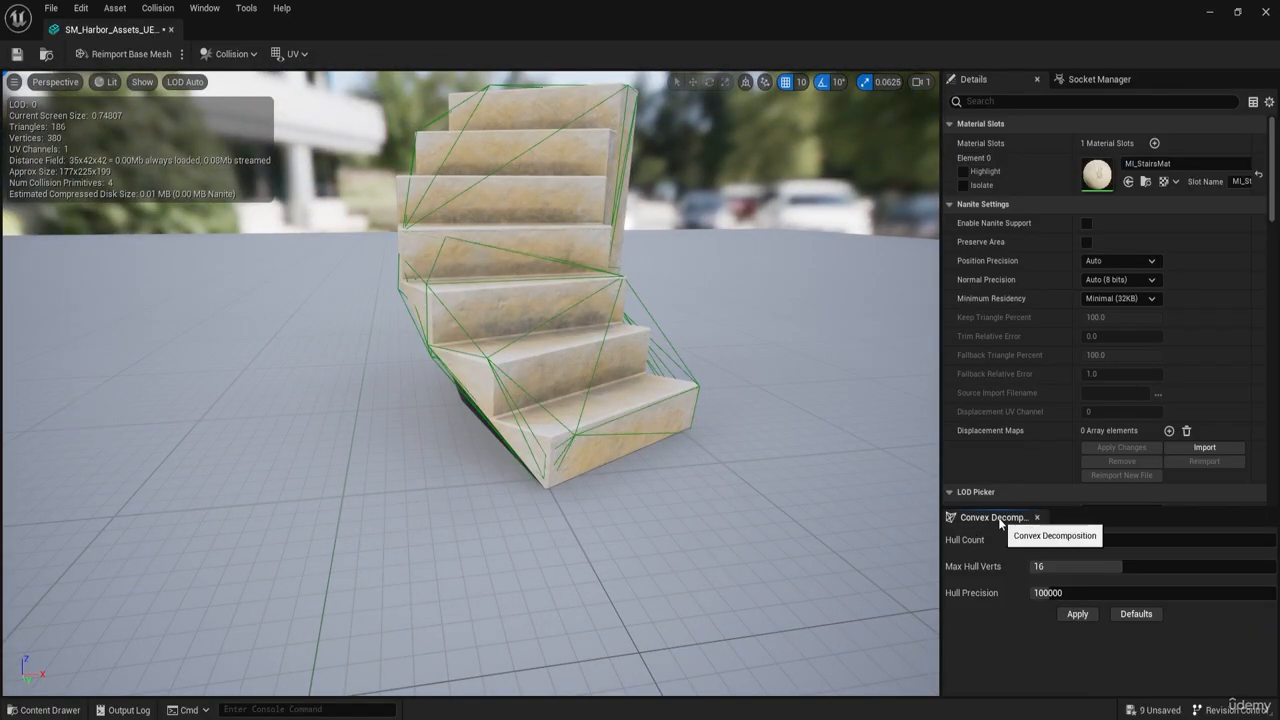
pyautogui.press('a')
pyautogui.press('w')
pyautogui.press('a')
pyautogui.moveTo(470, 390); pyautogui.dragTo(620, 385, button='right')
pyautogui.press('e')
# - Regenerate the stairs' convex collision with 22 max hull verts and a hull count of 64
pyautogui.moveTo(1151, 566); pyautogui.dragTo(1180, 566)
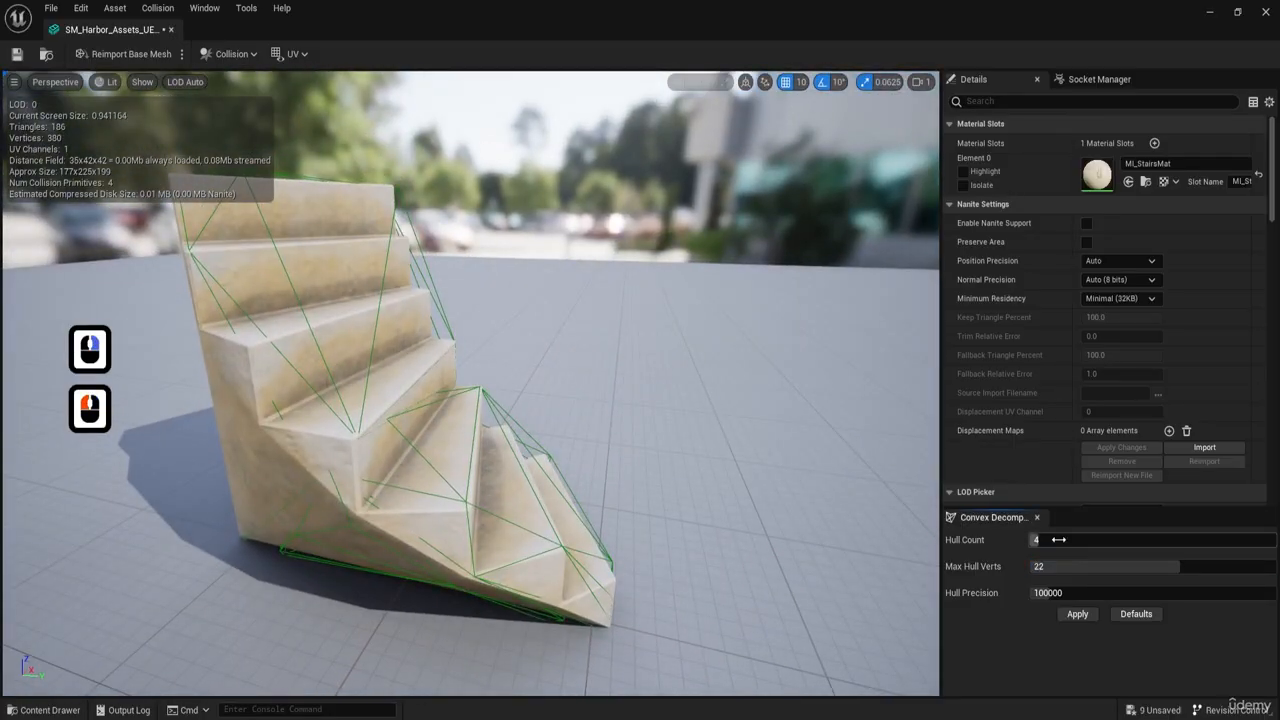
pyautogui.moveTo(1052, 540); pyautogui.dragTo(1205, 618)
pyautogui.click(1086, 617)
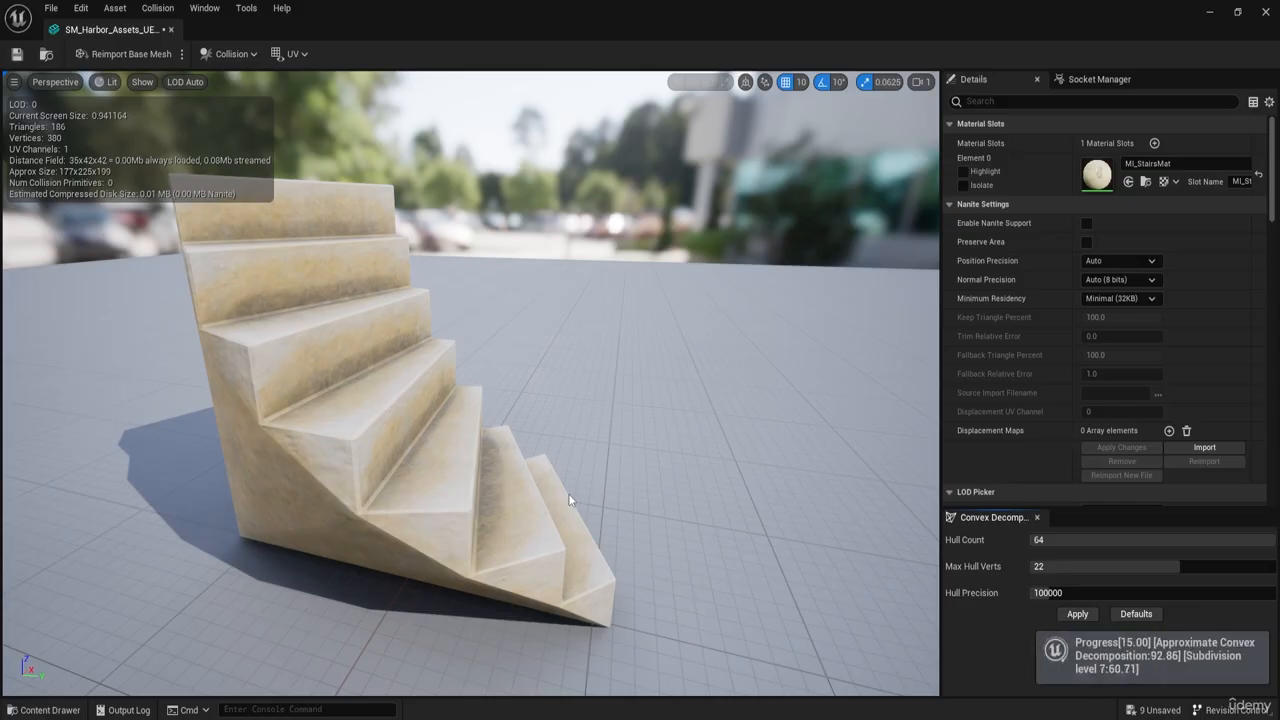
# - Inspect the regenerated collision hulls around the staircase from several sides and close the mesh editor
pyautogui.moveTo(566, 494); pyautogui.dragTo(884, 479, button='right')
pyautogui.press('d')
pyautogui.press('d')
pyautogui.press('d')
pyautogui.press('d')
pyautogui.press('a')
pyautogui.press('a')
pyautogui.press('w')
pyautogui.press('e')
pyautogui.press('a')
pyautogui.press('w')
pyautogui.press('a')
pyautogui.press('a')
pyautogui.press('a')
pyautogui.press('w')
pyautogui.moveTo(515, 272); pyautogui.dragTo(410, 271, button='right')
pyautogui.press('e')
pyautogui.press('a')
pyautogui.press('d')
pyautogui.press('w')
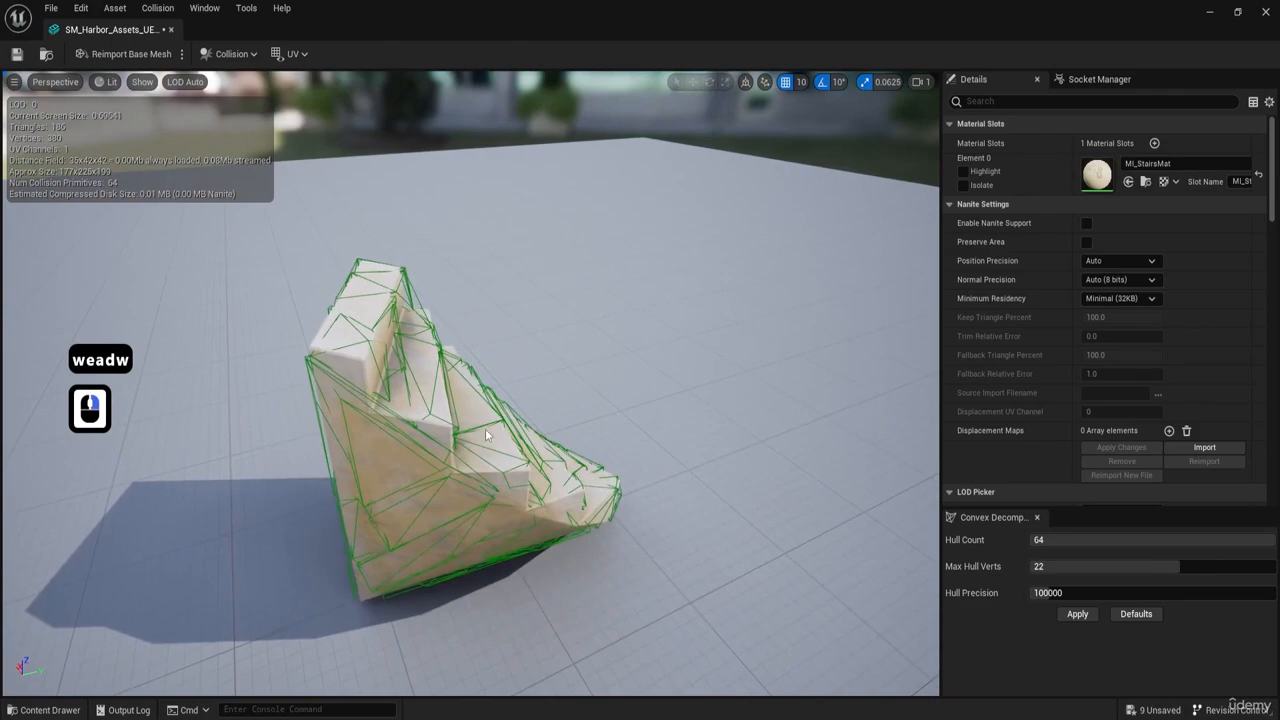
pyautogui.moveTo(487, 434); pyautogui.dragTo(560, 410, button='right')
pyautogui.press('d')
pyautogui.press('w')
pyautogui.click(1266, 13)
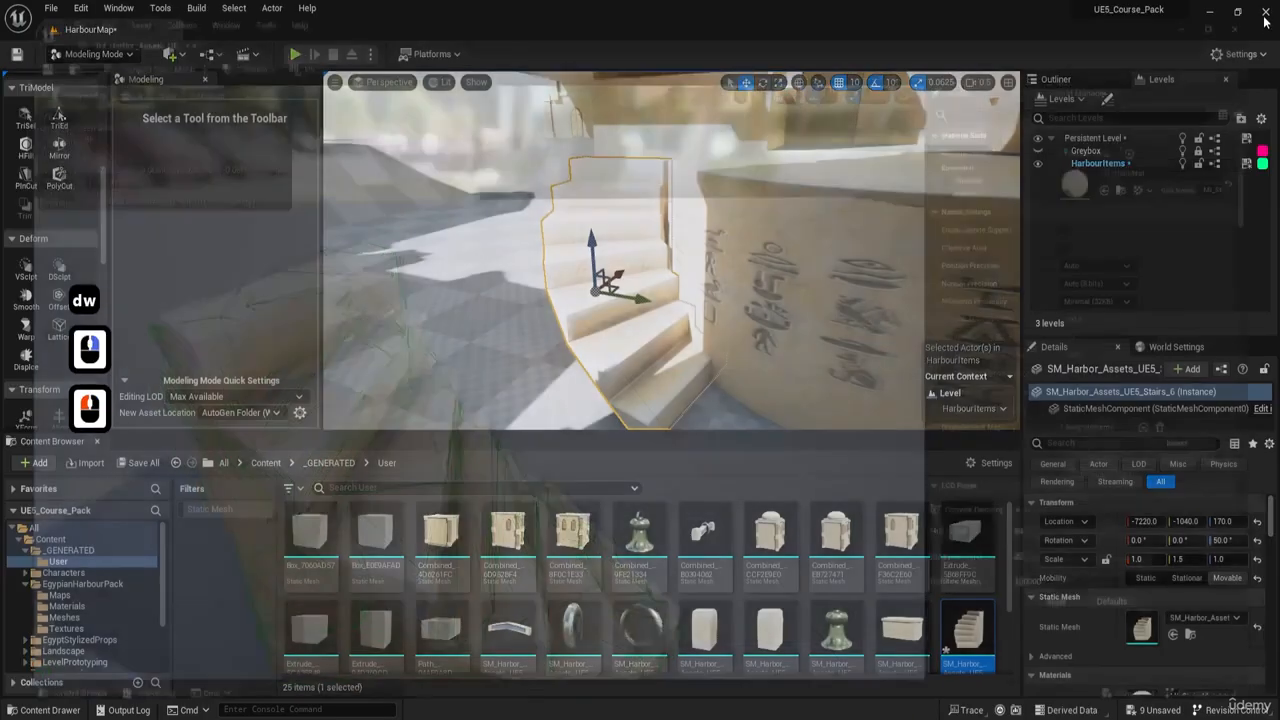
# - Play-test the level by running the character up the curved stairs onto the platform, and end the play session
pyautogui.moveTo(606, 286); pyautogui.dragTo(560, 320, button='right')
pyautogui.press('w')
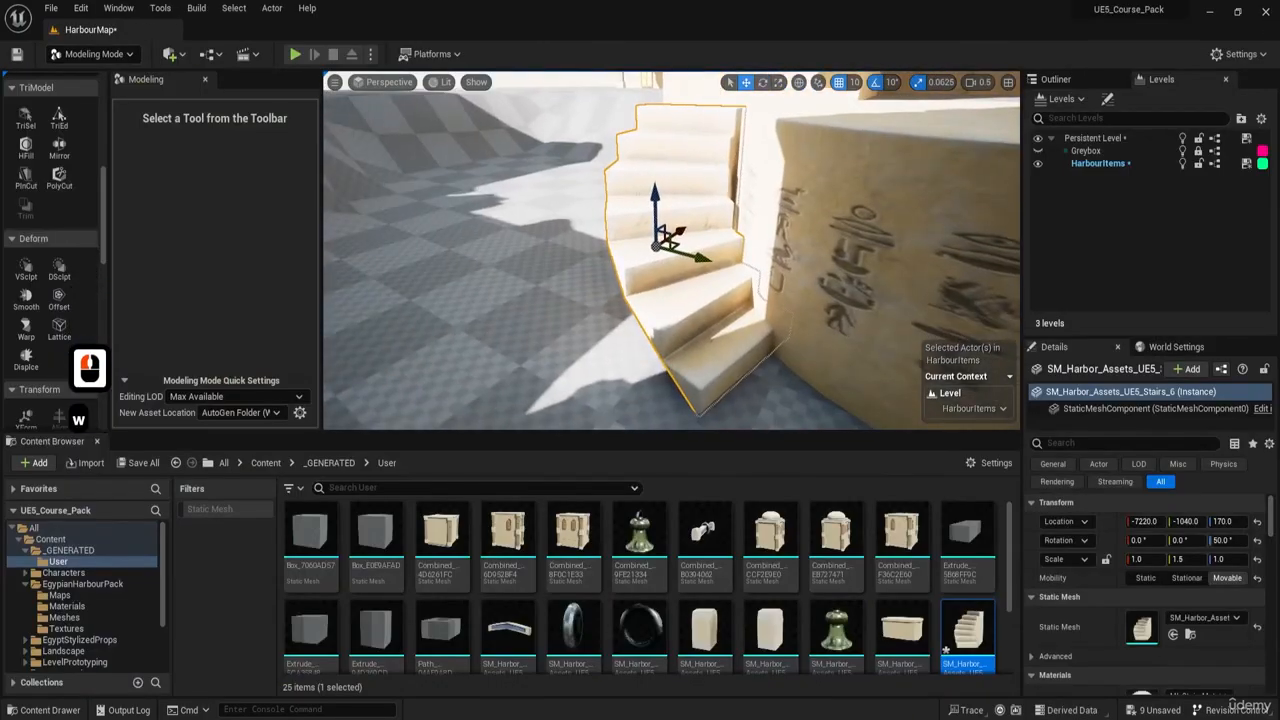
pyautogui.click(296, 55)
pyautogui.press('w')
pyautogui.press('d')
pyautogui.press('a')
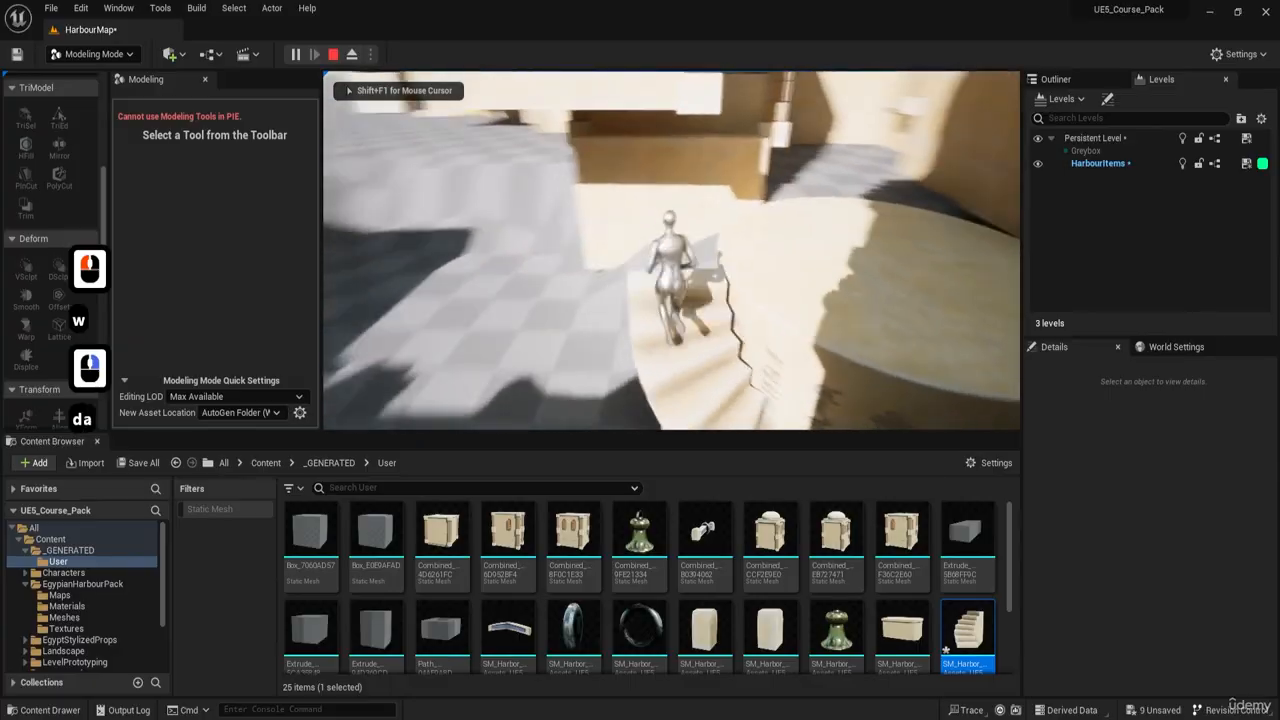
pyautogui.press('d')
pyautogui.press('w')
pyautogui.press('s')
pyautogui.press('a')
pyautogui.press('Escape')
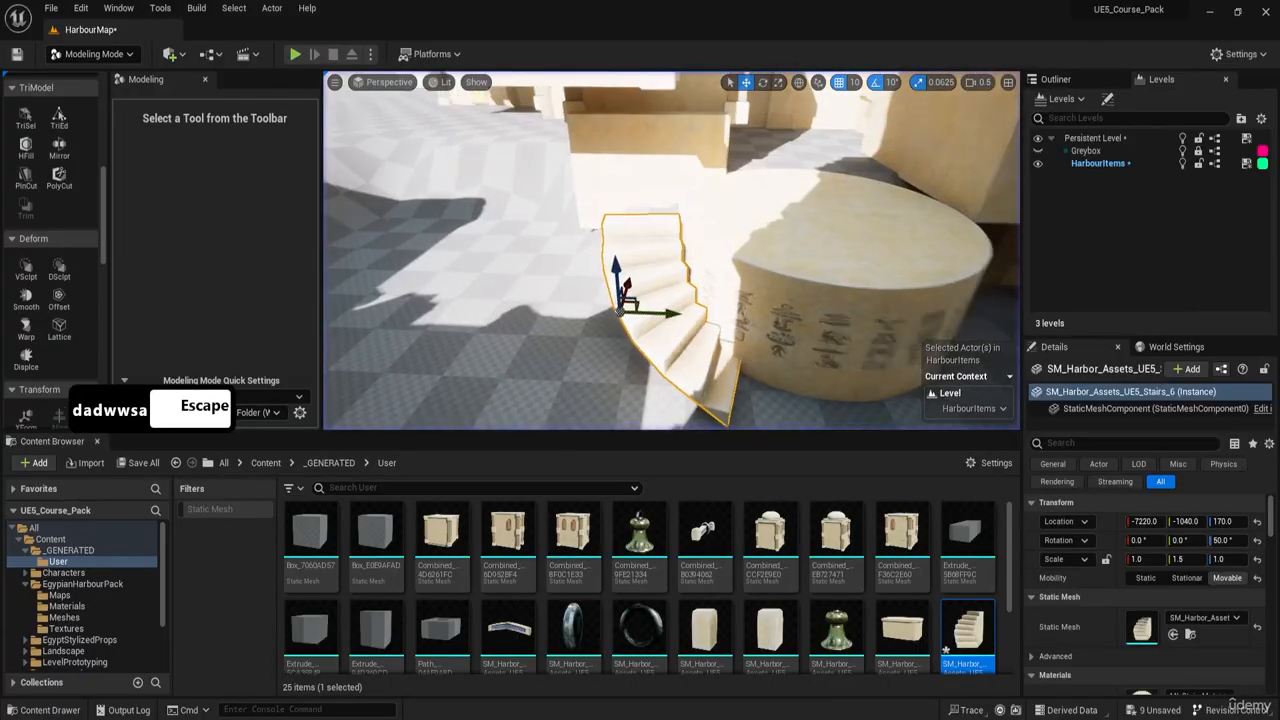
# - Rotate the curved staircase to 60° about Z and move it to X -7190, Y -1020 against the round platform
pyautogui.press('e')
pyautogui.press('w')
pyautogui.press('d')
pyautogui.moveTo(630, 280); pyautogui.dragTo(545, 355, button='right')
pyautogui.press('e')
pyautogui.press('w')
pyautogui.press('d')
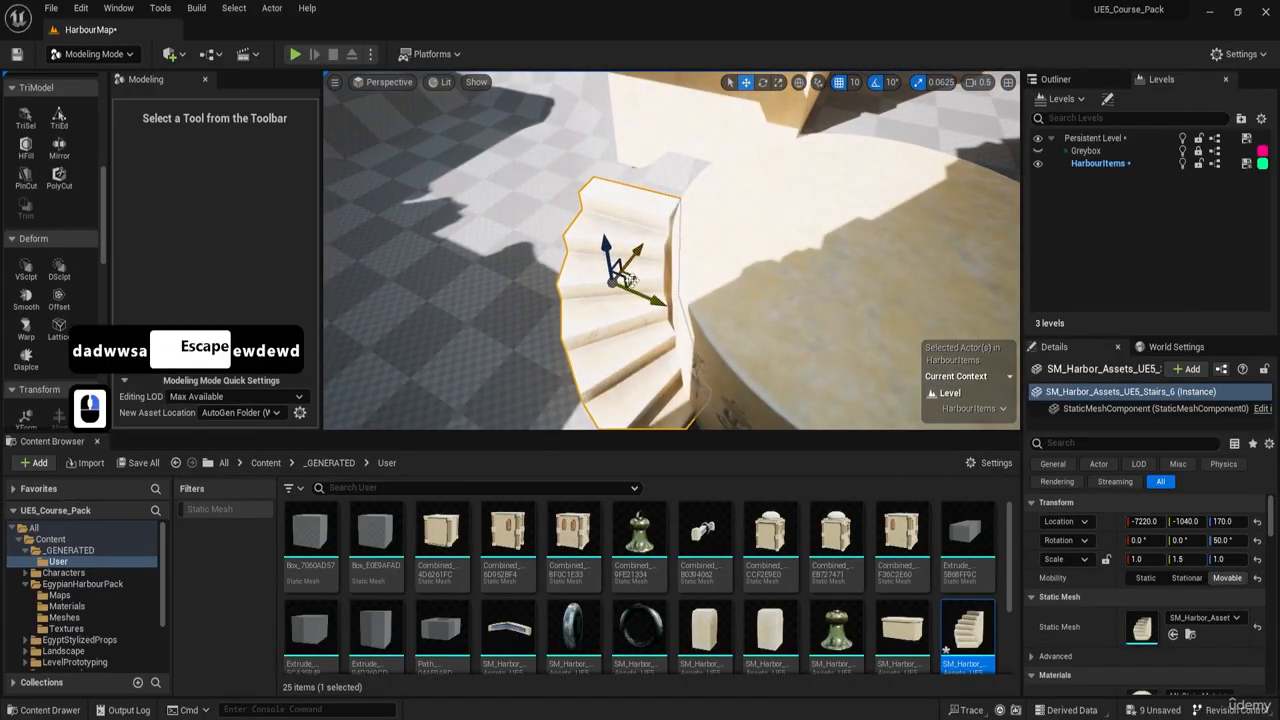
pyautogui.moveTo(630, 280); pyautogui.dragTo(626, 272)
pyautogui.press('e')
pyautogui.moveTo(631, 338); pyautogui.dragTo(600, 340)
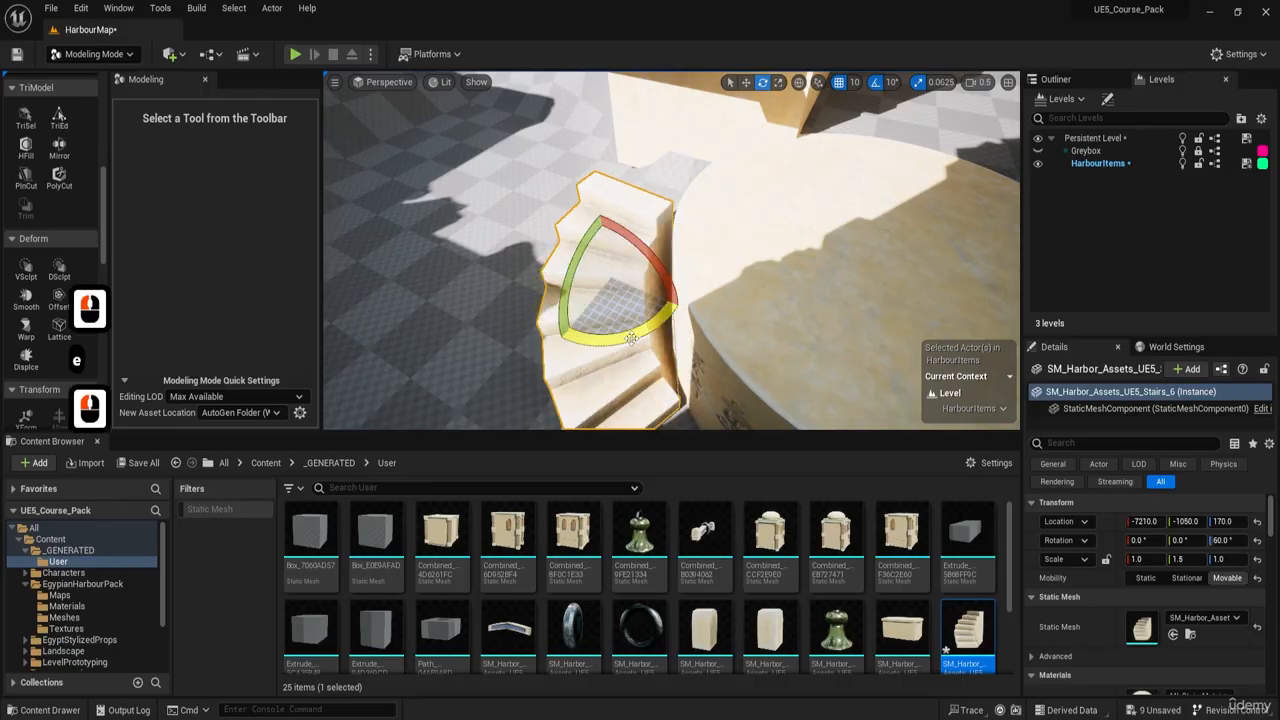
pyautogui.press('w')
pyautogui.moveTo(612, 265); pyautogui.dragTo(640, 268)
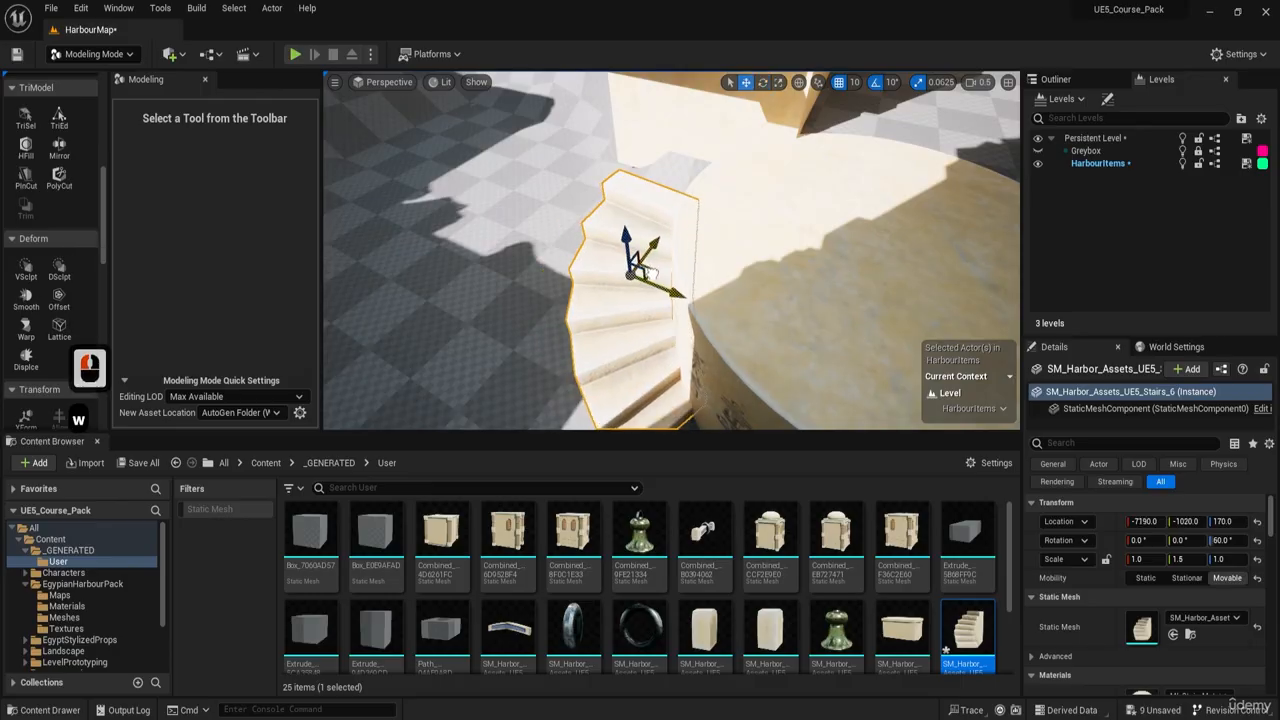
# - Switch the editor from Modeling mode to Selection mode
pyautogui.press('s')
pyautogui.moveTo(648, 272); pyautogui.dragTo(635, 282, button='right')
pyautogui.click(93, 54)
pyautogui.click(112, 66)
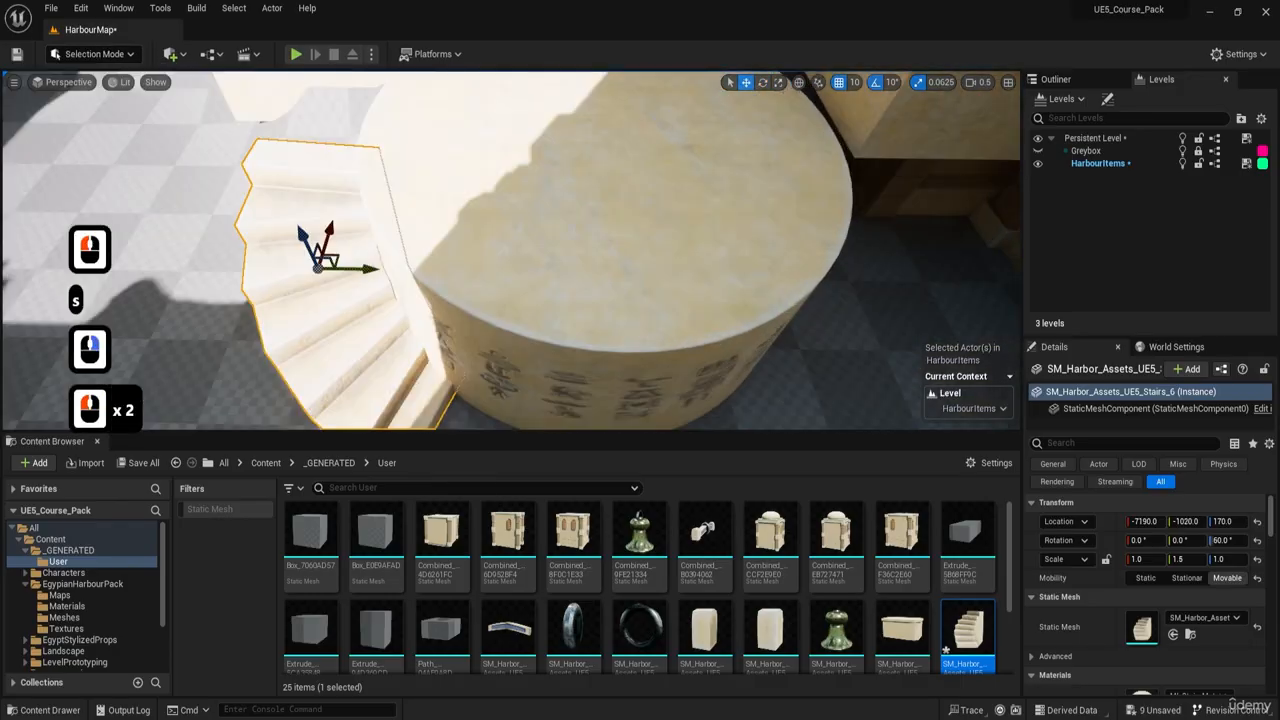
# - Duplicate the curved staircase to the opposite side of the round platform at X -7250, Y -430
pyautogui.press('s')
pyautogui.press('a')
pyautogui.press('e')
pyautogui.moveTo(510, 250)
pyautogui.mouseDown(button='right')
pyautogui.moveTo(492, 250)
pyautogui.moveTo(515, 256)
pyautogui.mouseUp(button='right')
pyautogui.press('q')
pyautogui.press('d')
pyautogui.press('s')
pyautogui.press('s')
pyautogui.press('s')
pyautogui.keyDown('alt'); pyautogui.moveTo(397, 246); pyautogui.dragTo(737, 309); pyautogui.keyUp('alt')
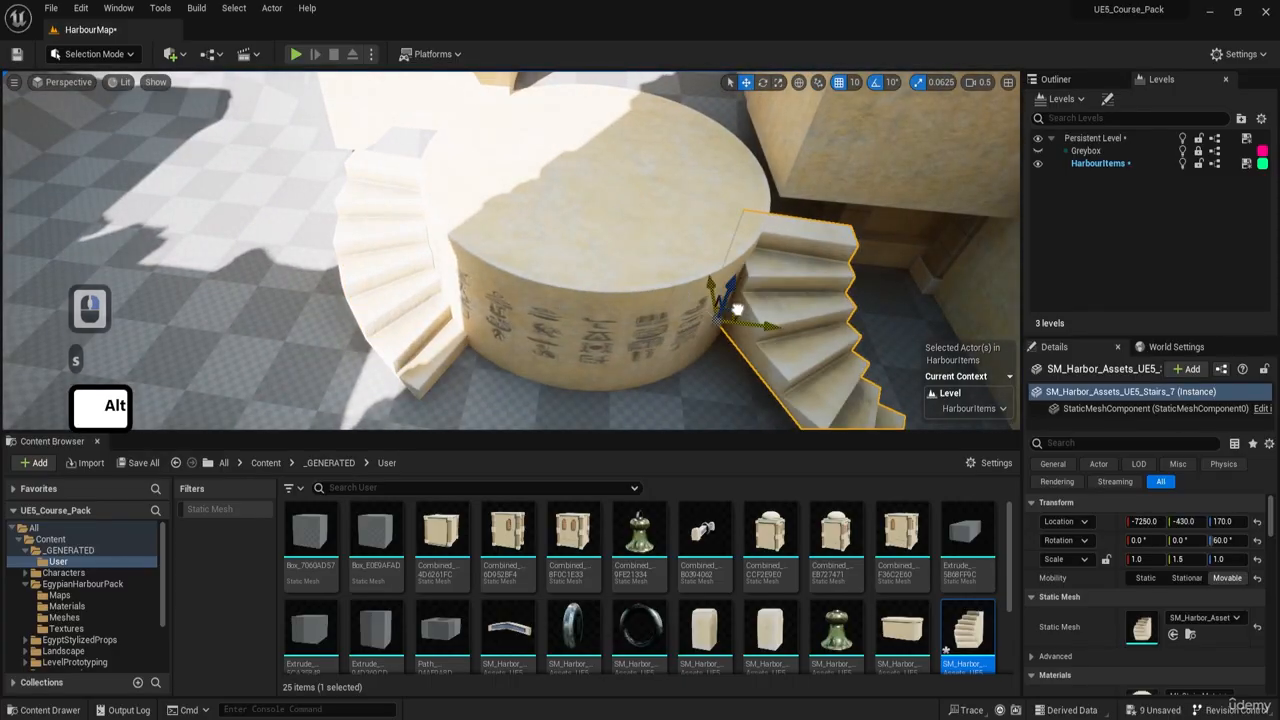
pyautogui.press('s')
pyautogui.press('d')
pyautogui.moveTo(515, 329); pyautogui.dragTo(515, 329, button='right')
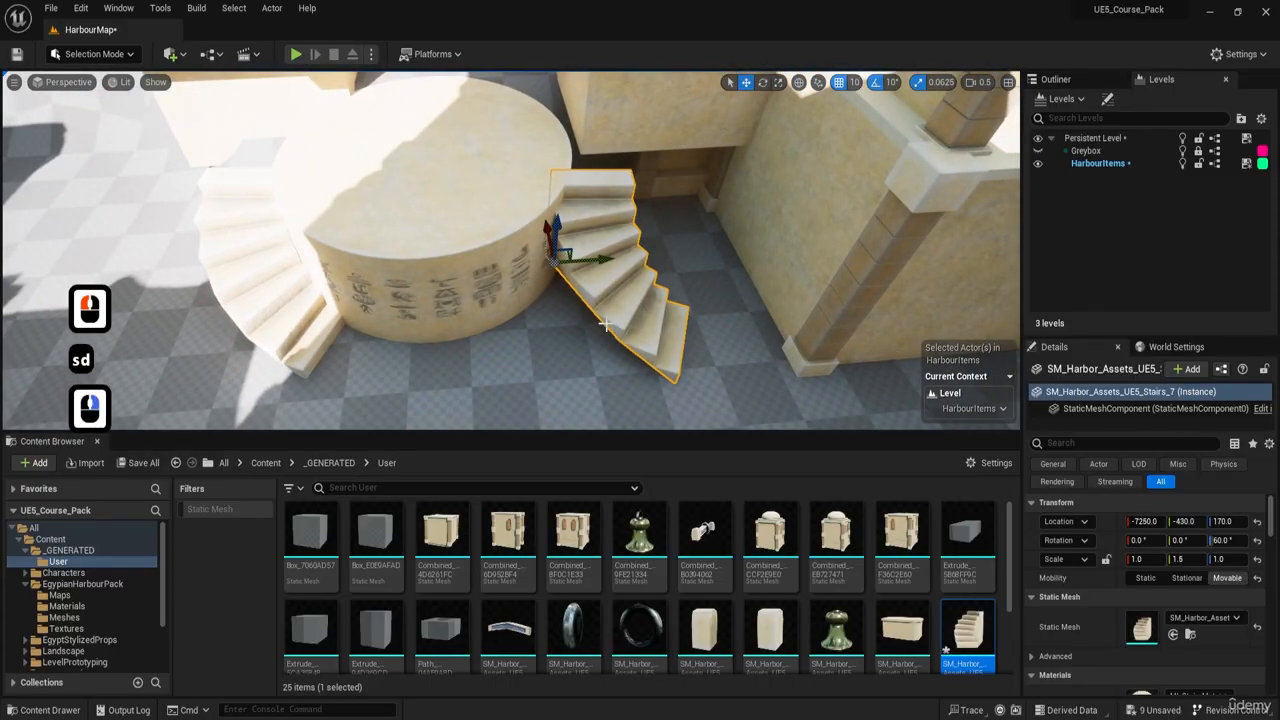
pyautogui.press('r')
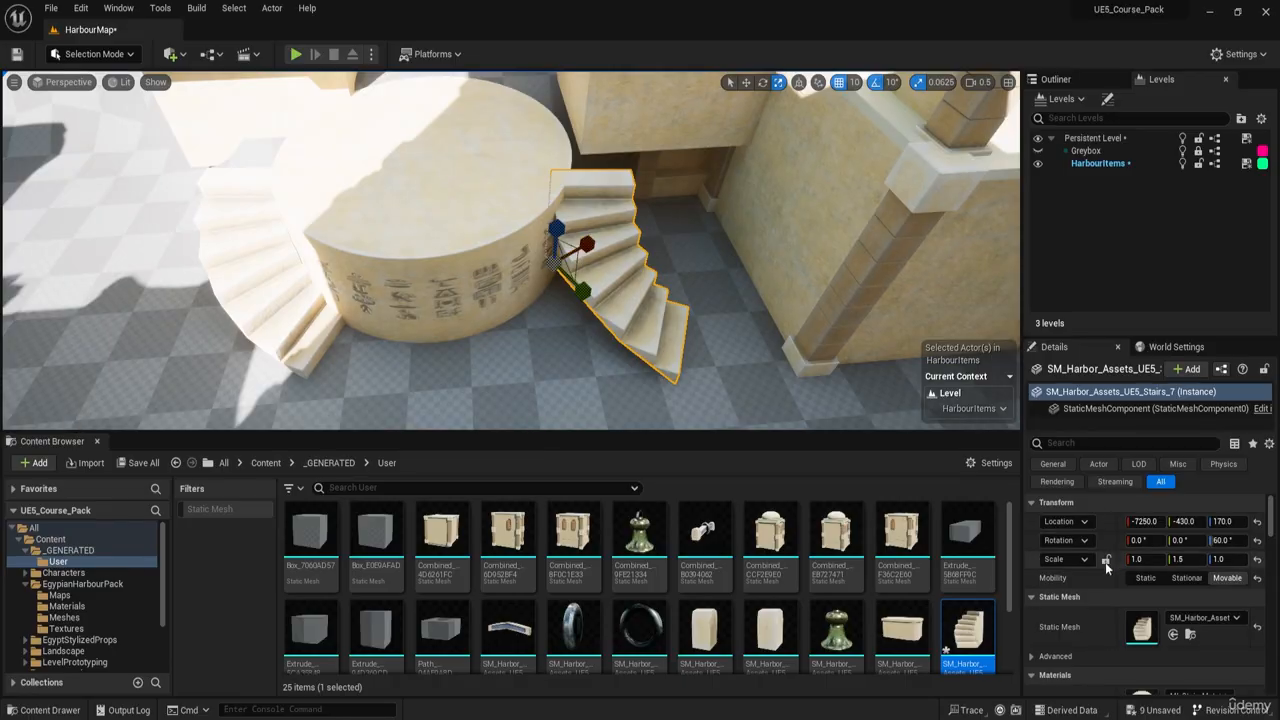
pyautogui.press('ctrl')
pyautogui.click(1140, 560)
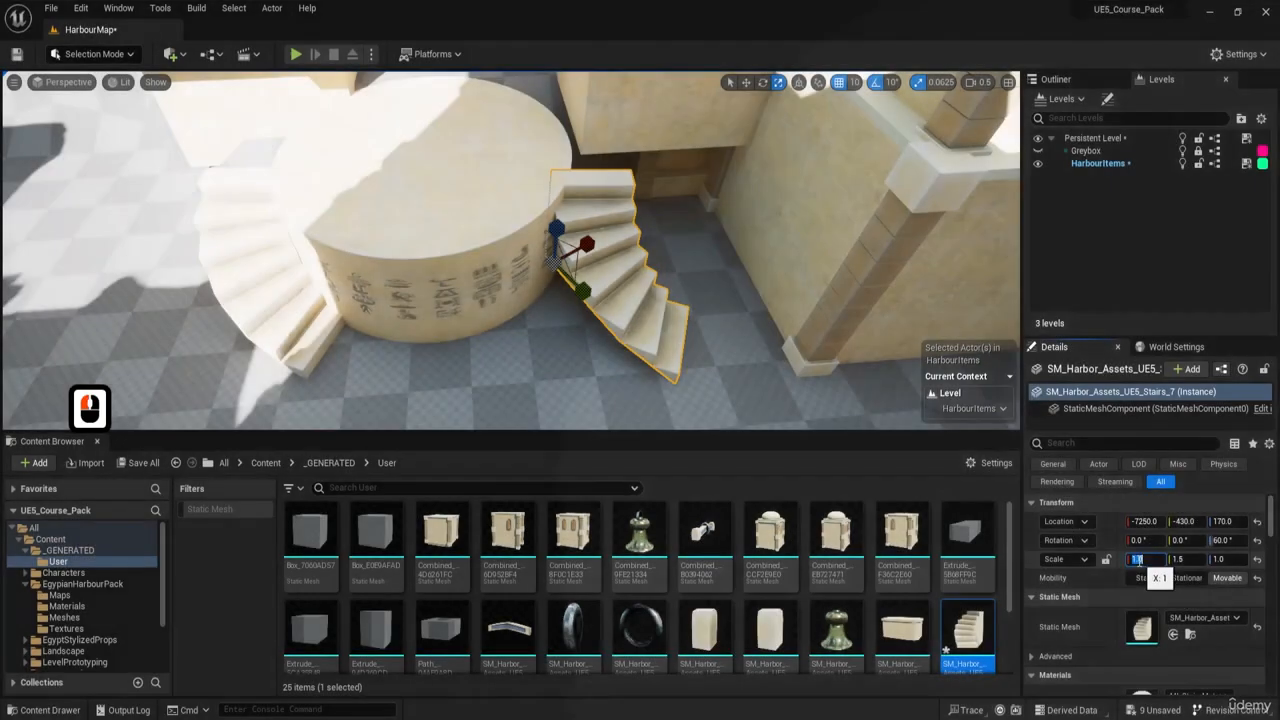
pyautogui.write('-1')
pyautogui.press('Return')
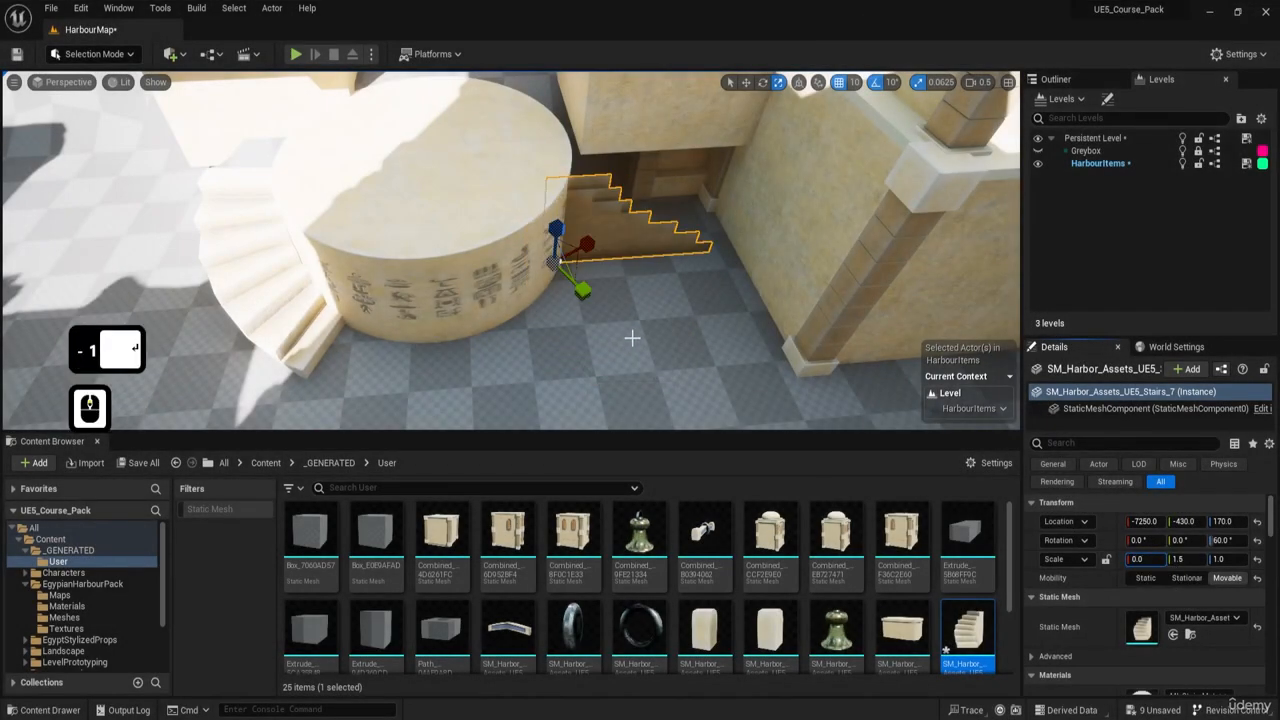
pyautogui.moveTo(694, 274); pyautogui.dragTo(688, 274, button='right')
pyautogui.hotkey('ctrl', 'z')
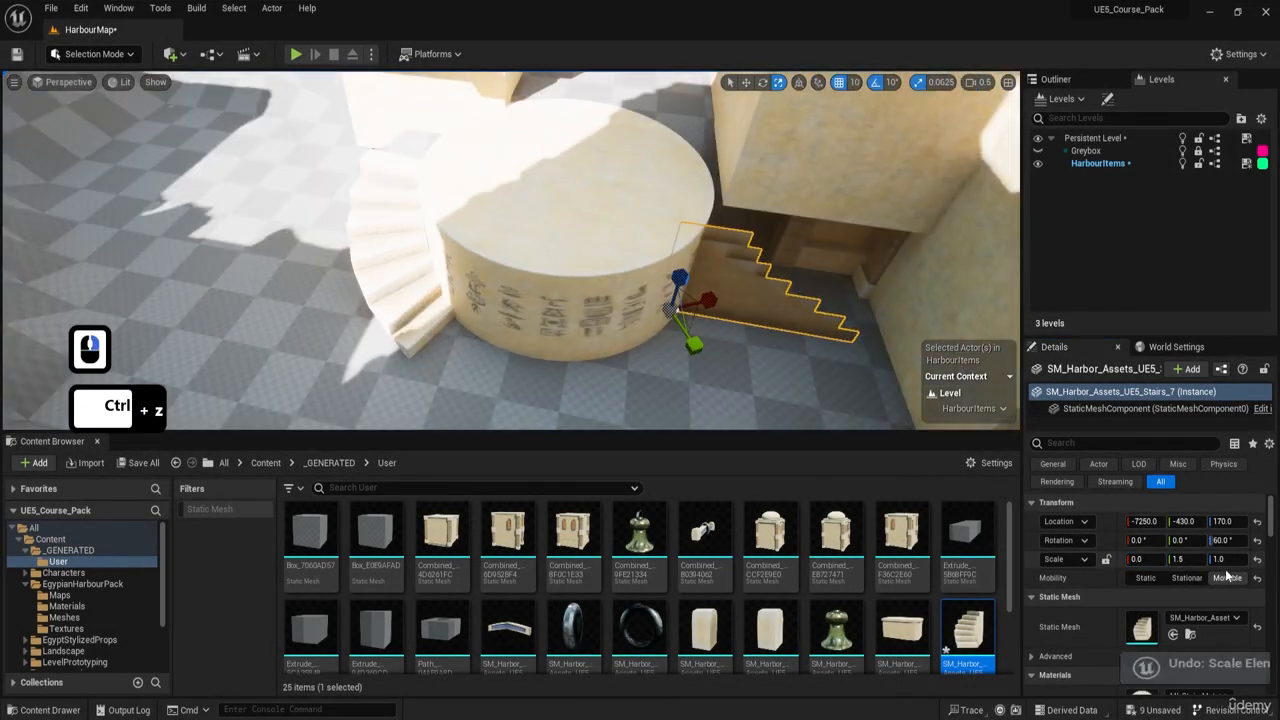
pyautogui.moveTo(680, 300); pyautogui.dragTo(688, 308)
pyautogui.moveTo(688, 308); pyautogui.dragTo(710, 360, button='right')
pyautogui.hotkey('ctrl', 'z')
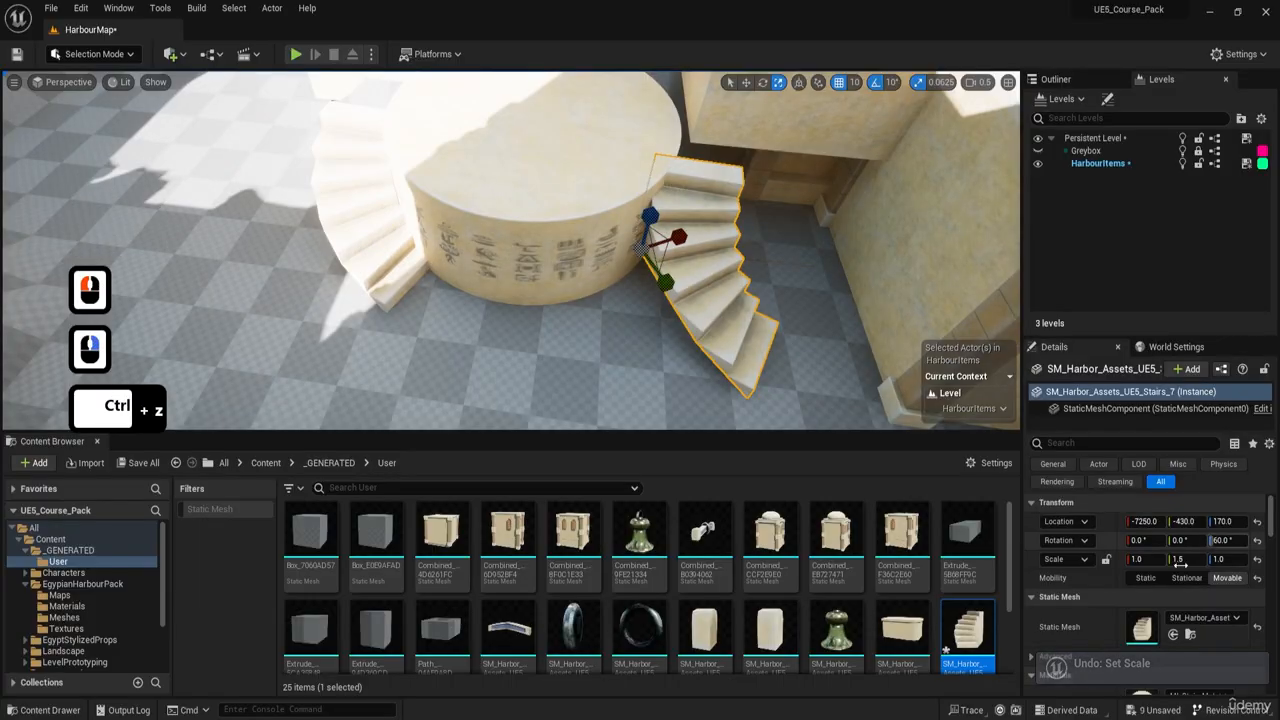
# - Mirror the duplicated curved staircase by setting its X scale to -1
pyautogui.click(1138, 560)
pyautogui.write('-1')
pyautogui.press('Return')
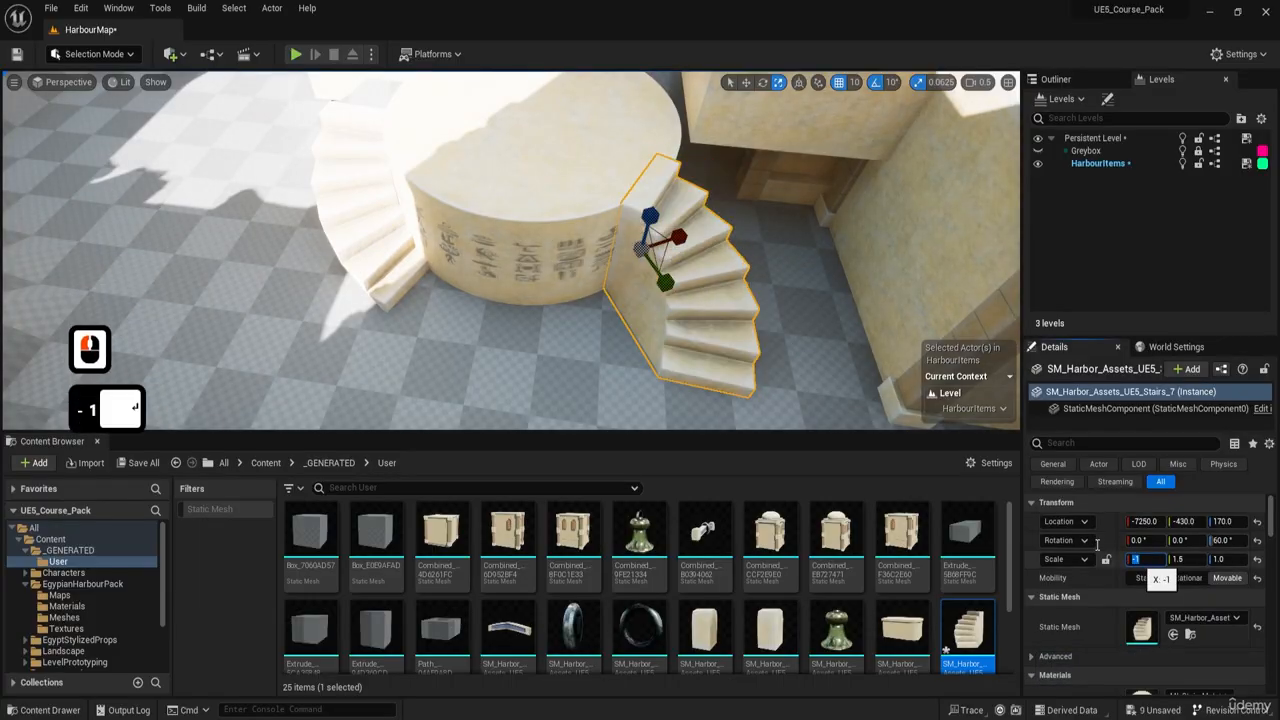
# - Rotate the mirrored staircase to 110° about Z and move it to X -7170, Y -320 against the round platform
pyautogui.moveTo(700, 300); pyautogui.dragTo(760, 270, button='right')
pyautogui.press('a')
pyautogui.press('e')
pyautogui.moveTo(536, 332); pyautogui.dragTo(580, 222)
pyautogui.press('w')
pyautogui.moveTo(650, 246); pyautogui.dragTo(653, 246)
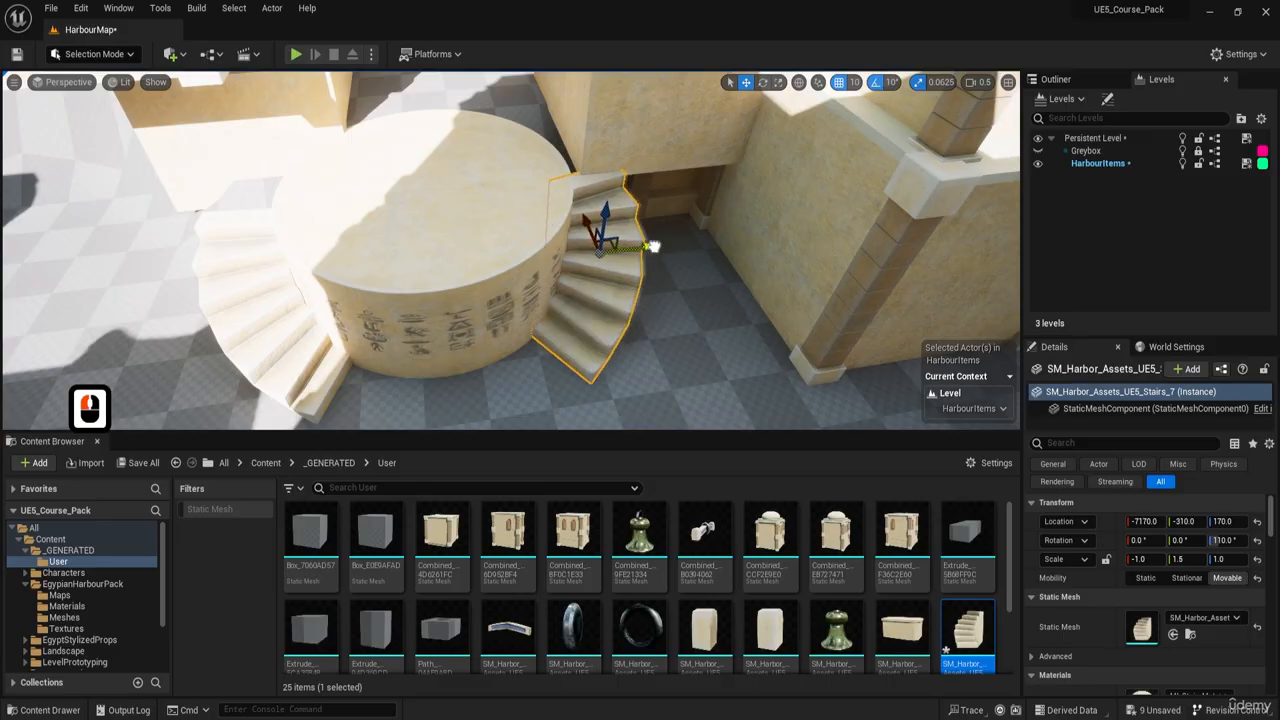
pyautogui.press('d')
pyautogui.press('w')
pyautogui.moveTo(652, 247)
pyautogui.mouseDown(button='right')
pyautogui.moveTo(640, 232)
pyautogui.moveTo(610, 255)
pyautogui.moveTo(580, 255)
pyautogui.moveTo(600, 285)
pyautogui.moveTo(671, 255)
pyautogui.mouseUp(button='right')
pyautogui.press('q')
pyautogui.press('s')
pyautogui.press('a')
pyautogui.press('w')
pyautogui.press('w')
pyautogui.press('e')
pyautogui.press('s')
pyautogui.press('a')
pyautogui.press('a')
pyautogui.press('a')
# - Select the round platform together with both curved staircases and shift the whole group slightly
pyautogui.keyDown('shift'); pyautogui.click(548, 258); pyautogui.keyUp('shift')
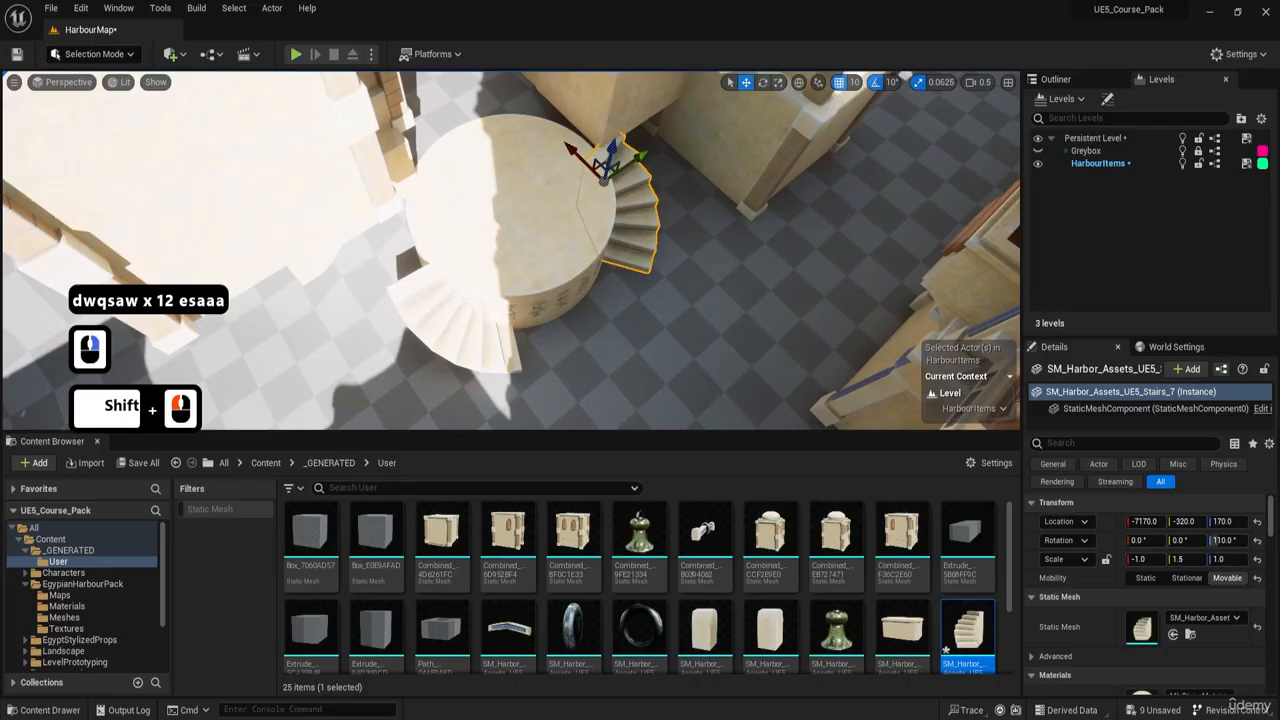
pyautogui.keyDown('shift'); pyautogui.click(482, 313); pyautogui.keyUp('shift')
pyautogui.moveTo(393, 285); pyautogui.dragTo(405, 300)
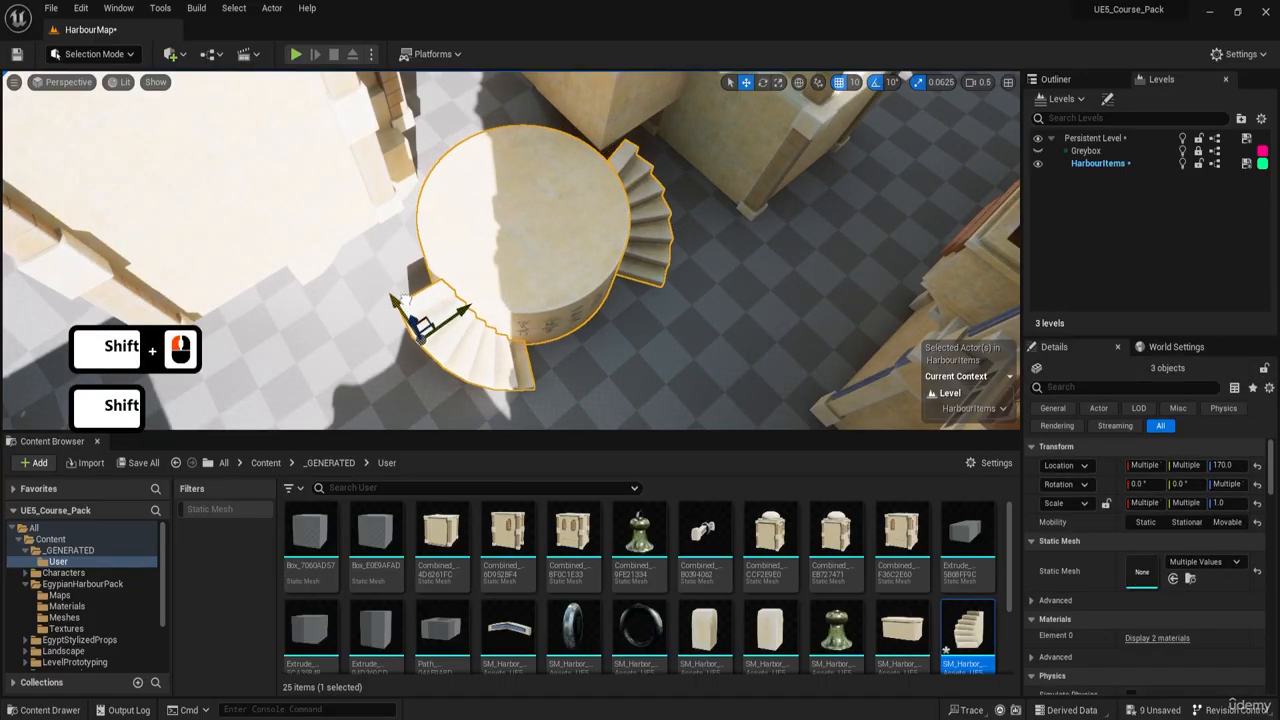
# - Play-test the level by running the character around in front of the platform with its two staircases, and end the session
pyautogui.press('d')
pyautogui.press('w')
pyautogui.press('q')
pyautogui.moveTo(631, 111); pyautogui.dragTo(631, 147, button='right')
pyautogui.press('a')
pyautogui.press('s')
pyautogui.press('q')
pyautogui.press('d')
pyautogui.press('a')
pyautogui.press('w')
pyautogui.press('s')
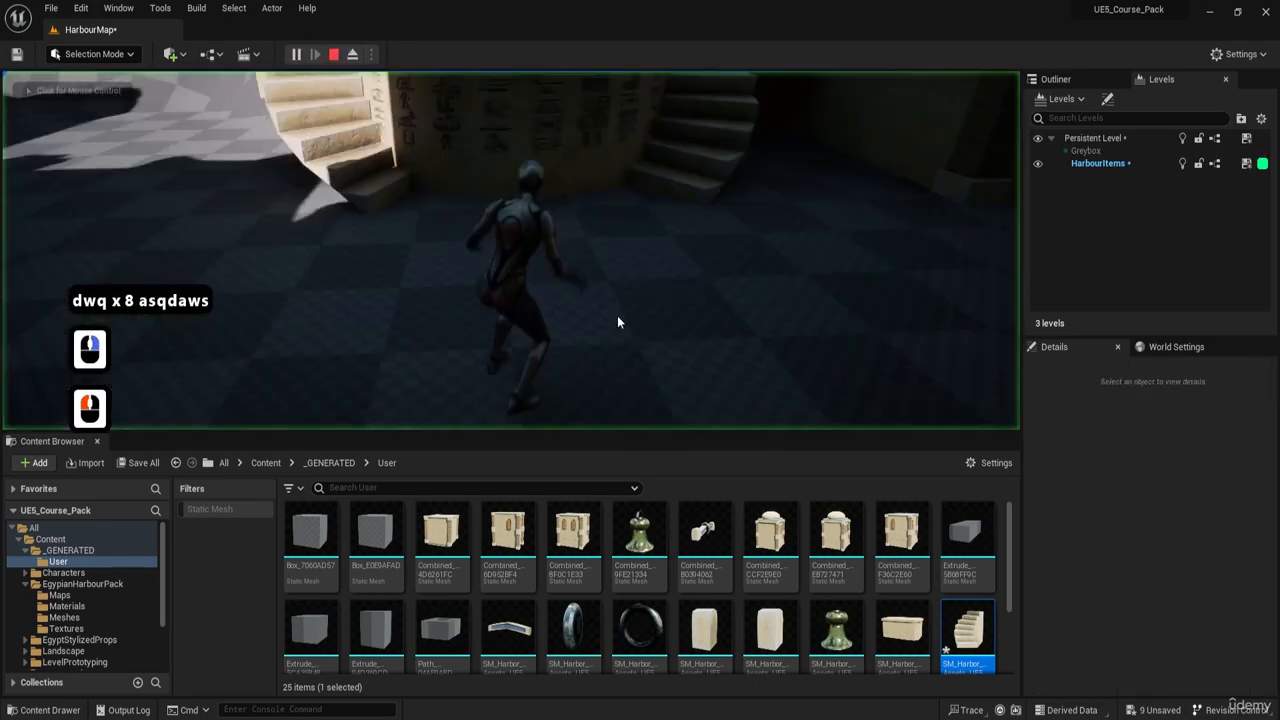
pyautogui.press('w')
pyautogui.press('a')
pyautogui.rightClick(617, 320)
pyautogui.press('a')
pyautogui.press('d')
pyautogui.press('w')
pyautogui.press('d')
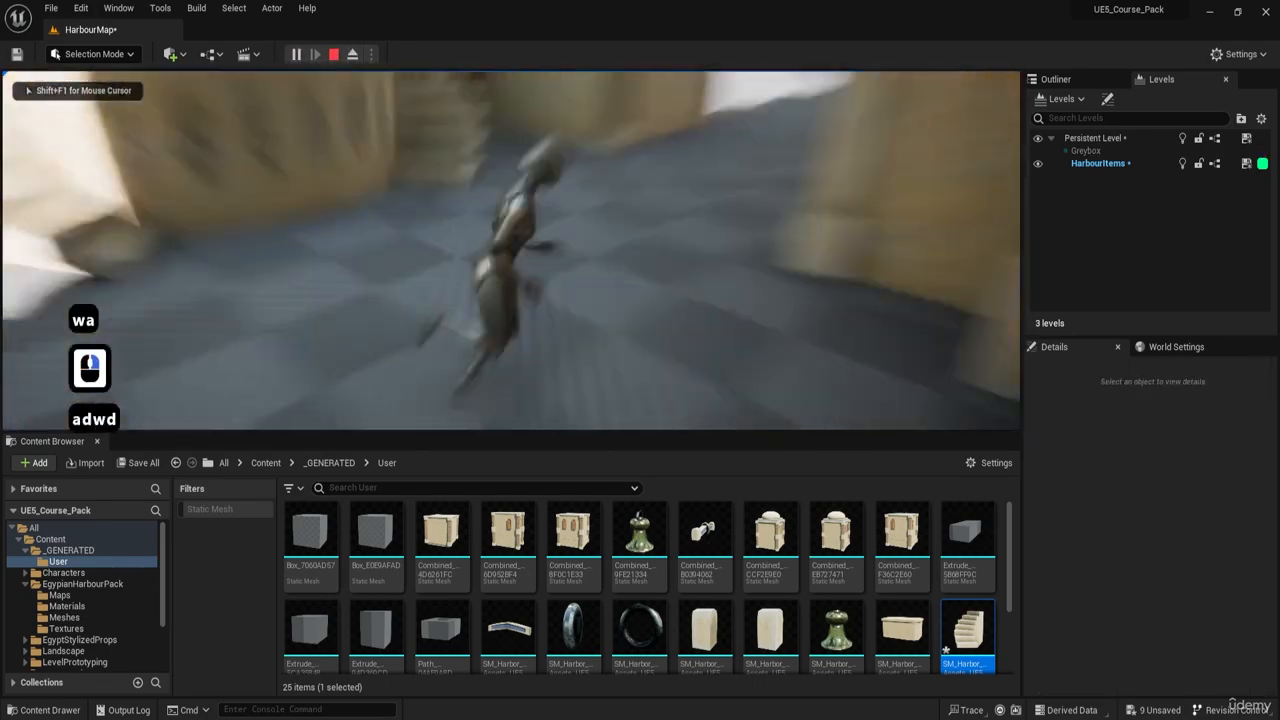
pyautogui.press('s')
pyautogui.press('s')
pyautogui.press('w')
pyautogui.press('w')
pyautogui.press('w')
pyautogui.press('w')
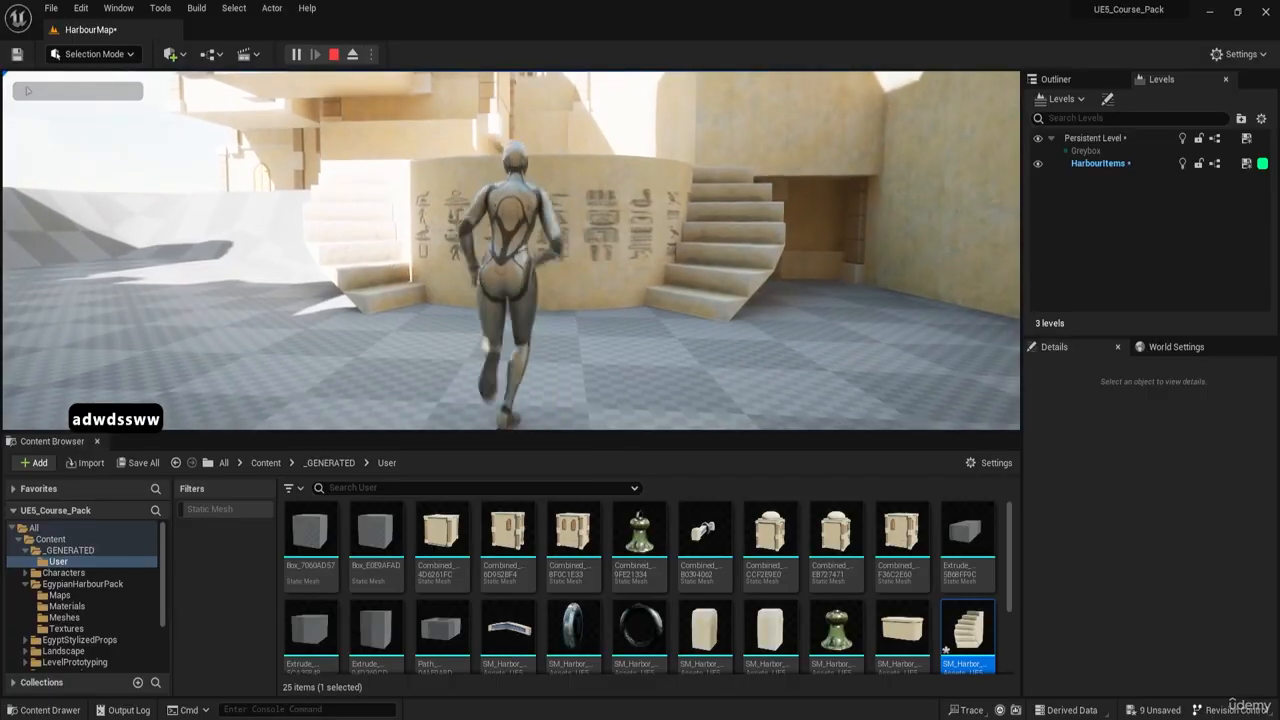
pyautogui.press('Escape')
# - Nudge the round platform and both staircases sideways along the Y axis as one group
pyautogui.press('w')
pyautogui.press('e')
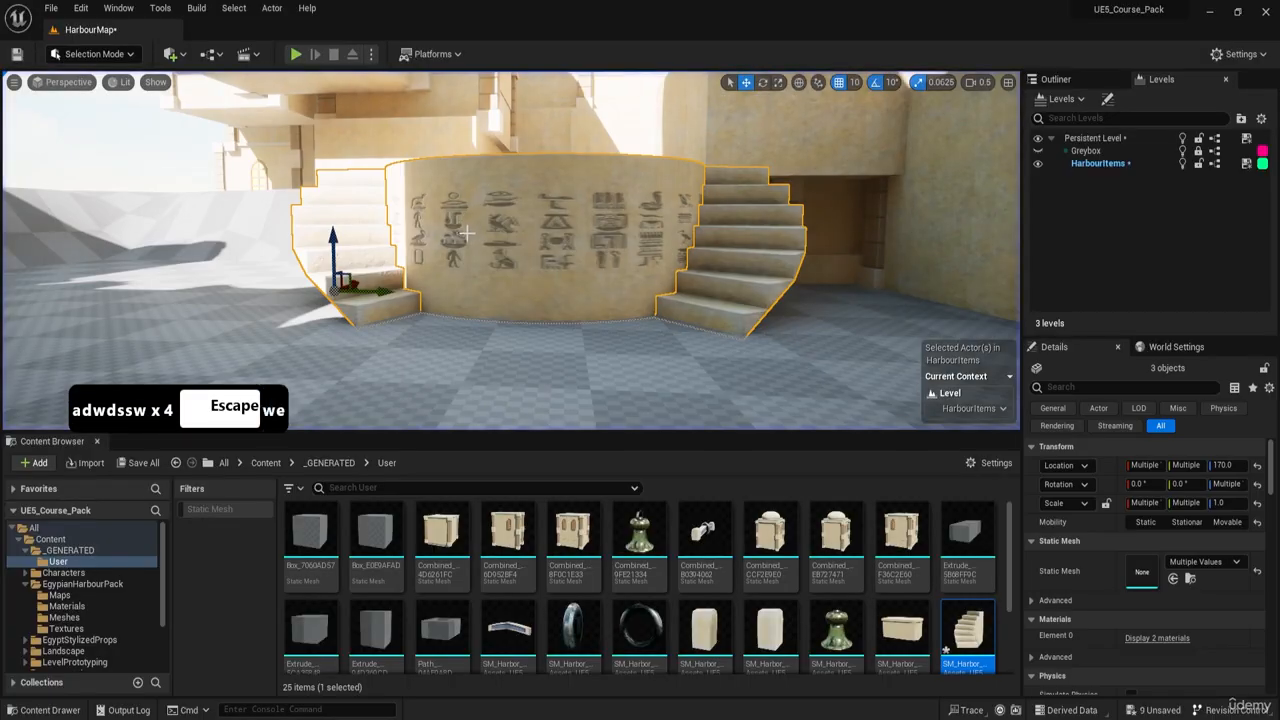
pyautogui.press('s')
pyautogui.moveTo(466, 234); pyautogui.dragTo(680, 250, button='right')
pyautogui.press('d')
pyautogui.press('s')
pyautogui.press('q')
pyautogui.press('w')
pyautogui.press('s')
pyautogui.press('a')
pyautogui.press('w')
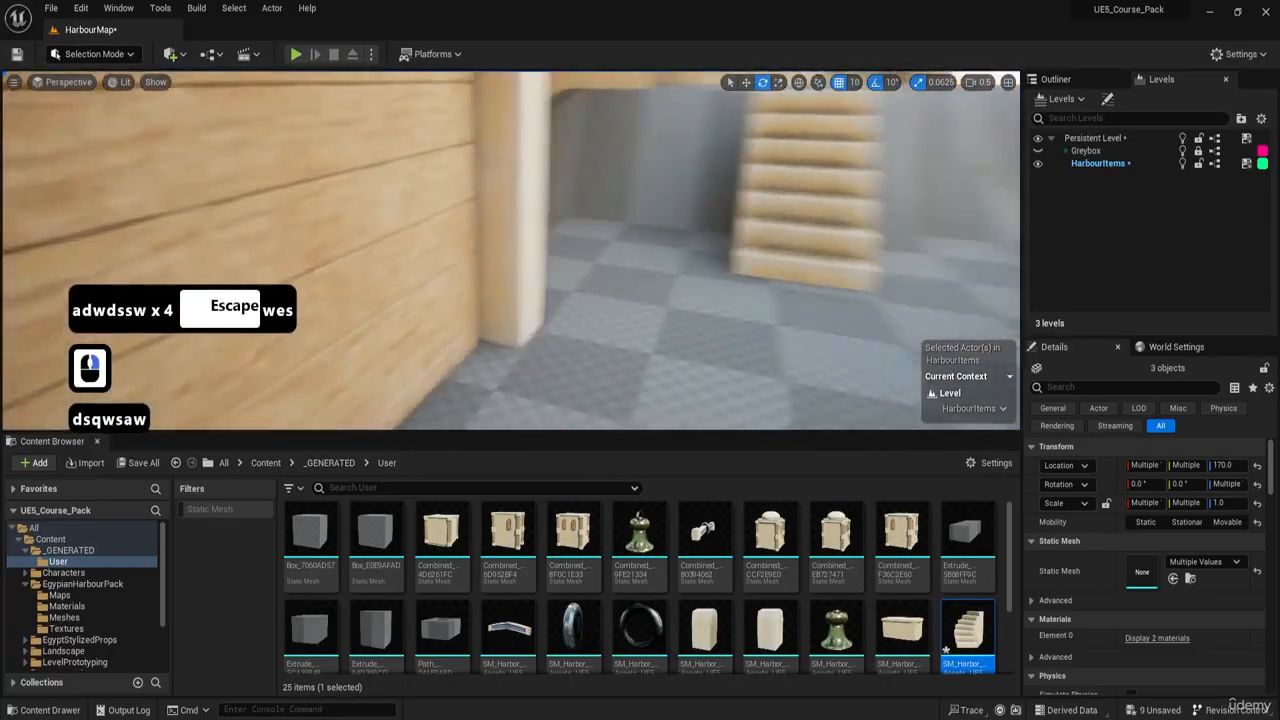
pyautogui.press('s')
pyautogui.press('w')
pyautogui.press('d')
pyautogui.press('w')
pyautogui.press('a')
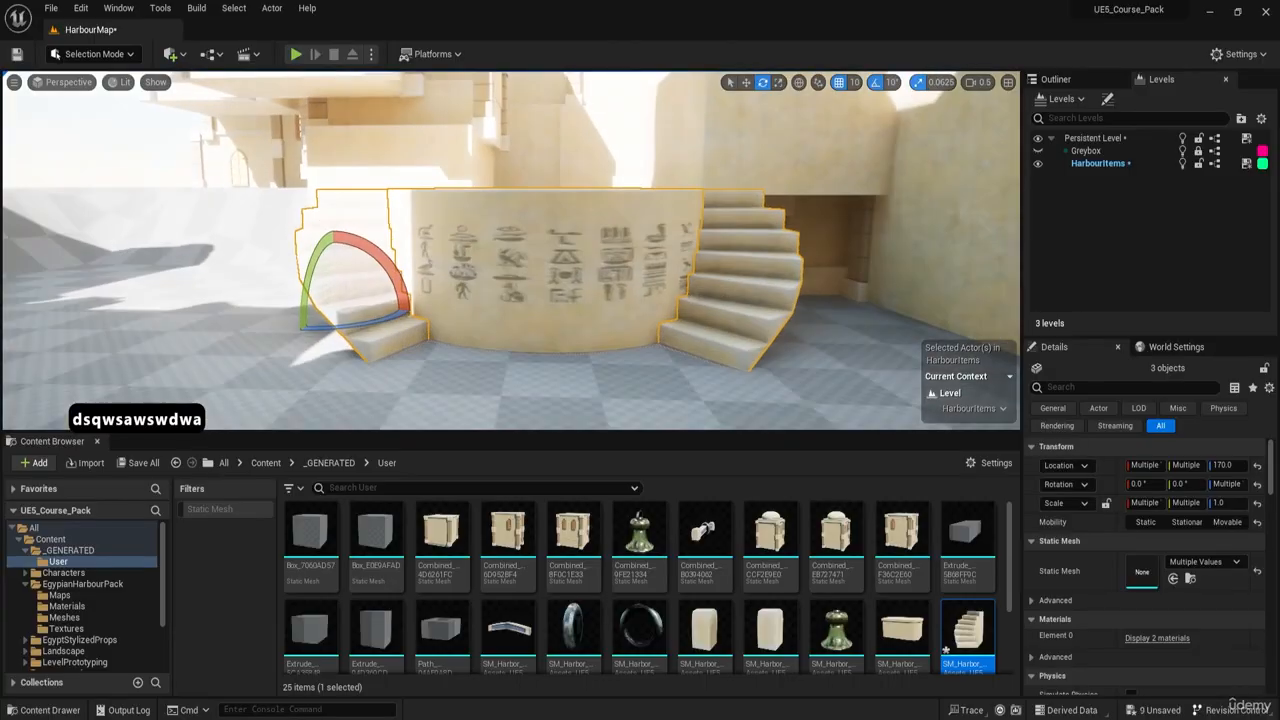
pyautogui.moveTo(385, 307); pyautogui.dragTo(381, 307)
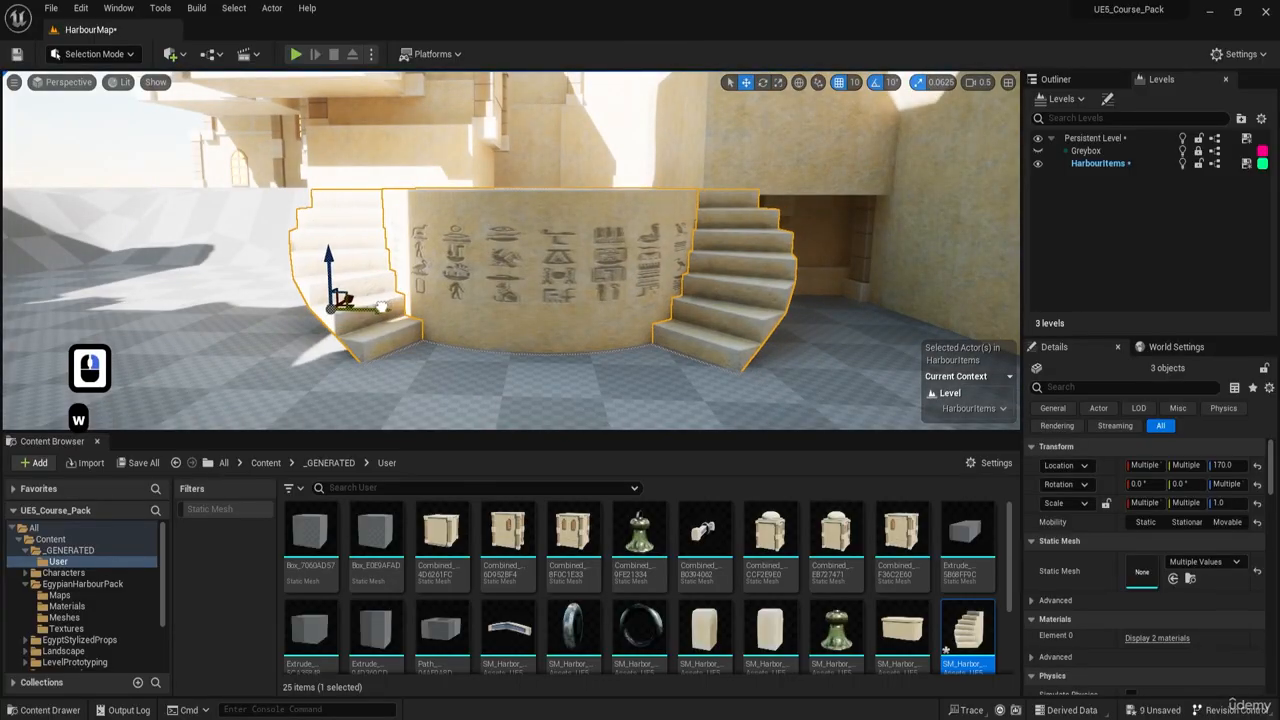
# - Examine the harbour buildings around the round platform from above and from a distance
pyautogui.press('w')
pyautogui.press('e')
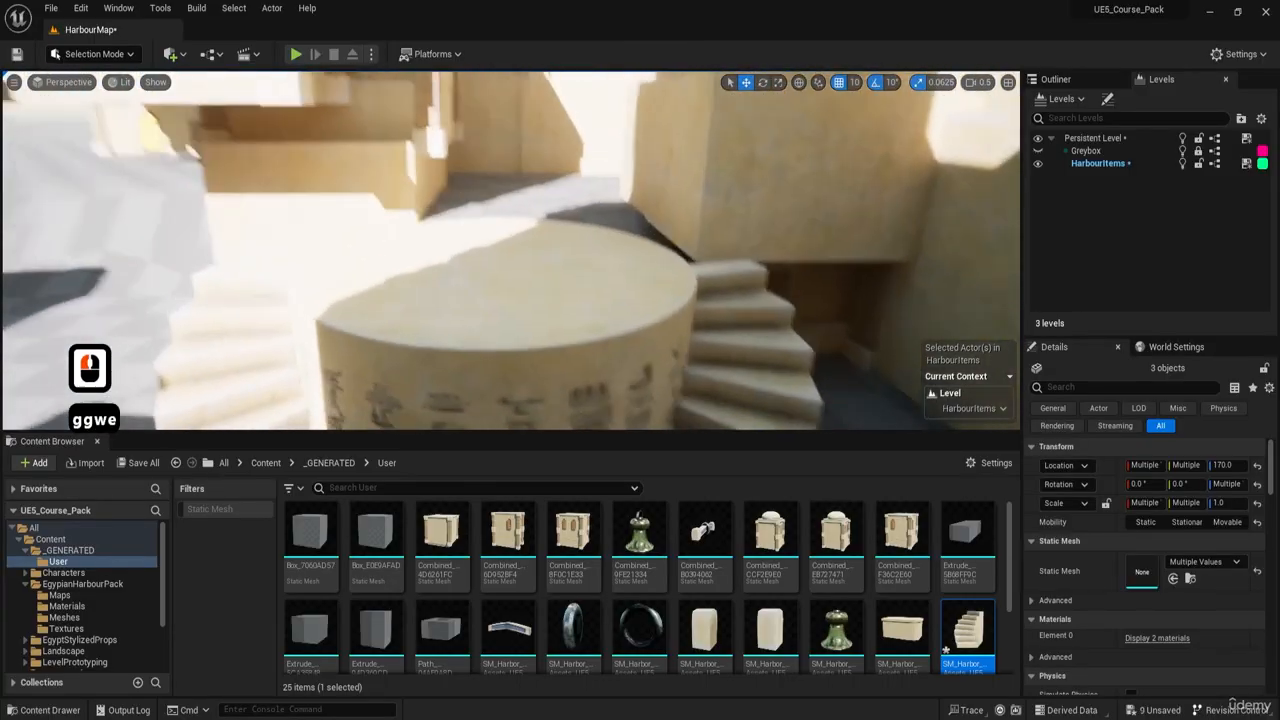
pyautogui.press('d')
pyautogui.press('w')
pyautogui.press('w')
pyautogui.press('e')
pyautogui.press('a')
pyautogui.press('s')
pyautogui.press('d')
pyautogui.press('a')
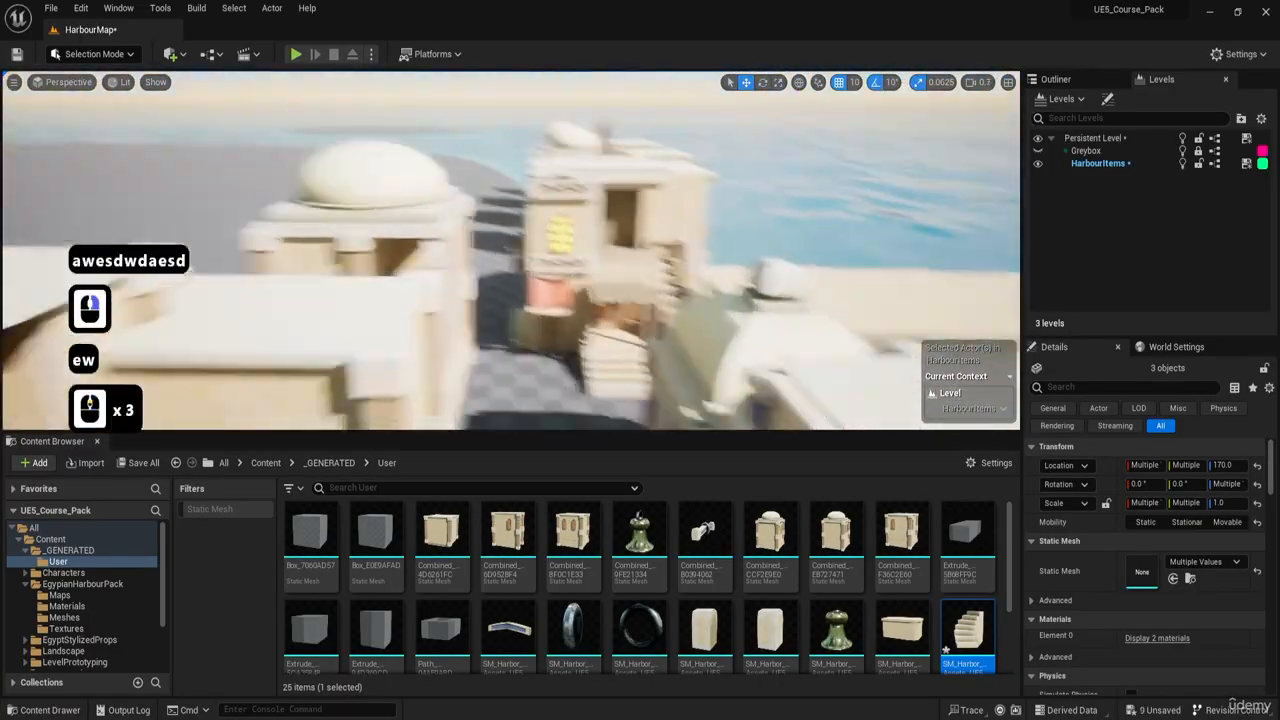
pyautogui.scroll(3, 511, 250)
pyautogui.press('e')
pyautogui.press('w')
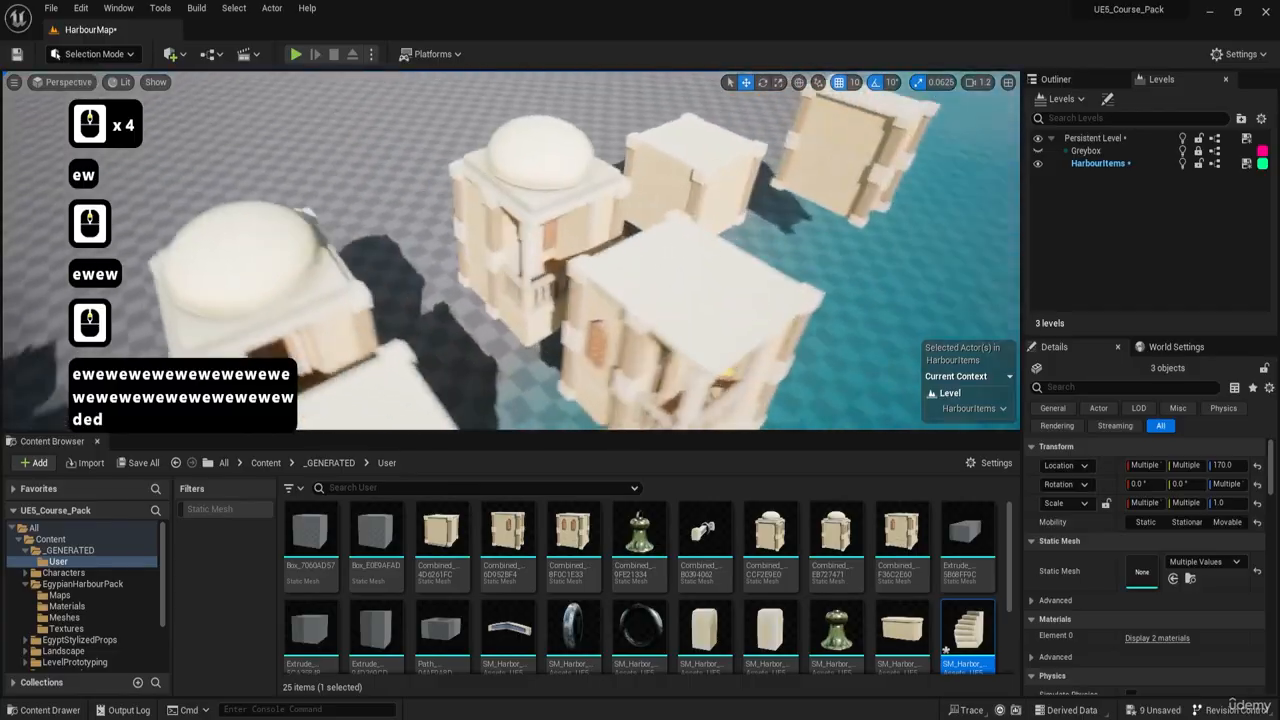
# - Move the low angled building block beside the round platform to about X -7171, Y -34
pyautogui.click(463, 230)
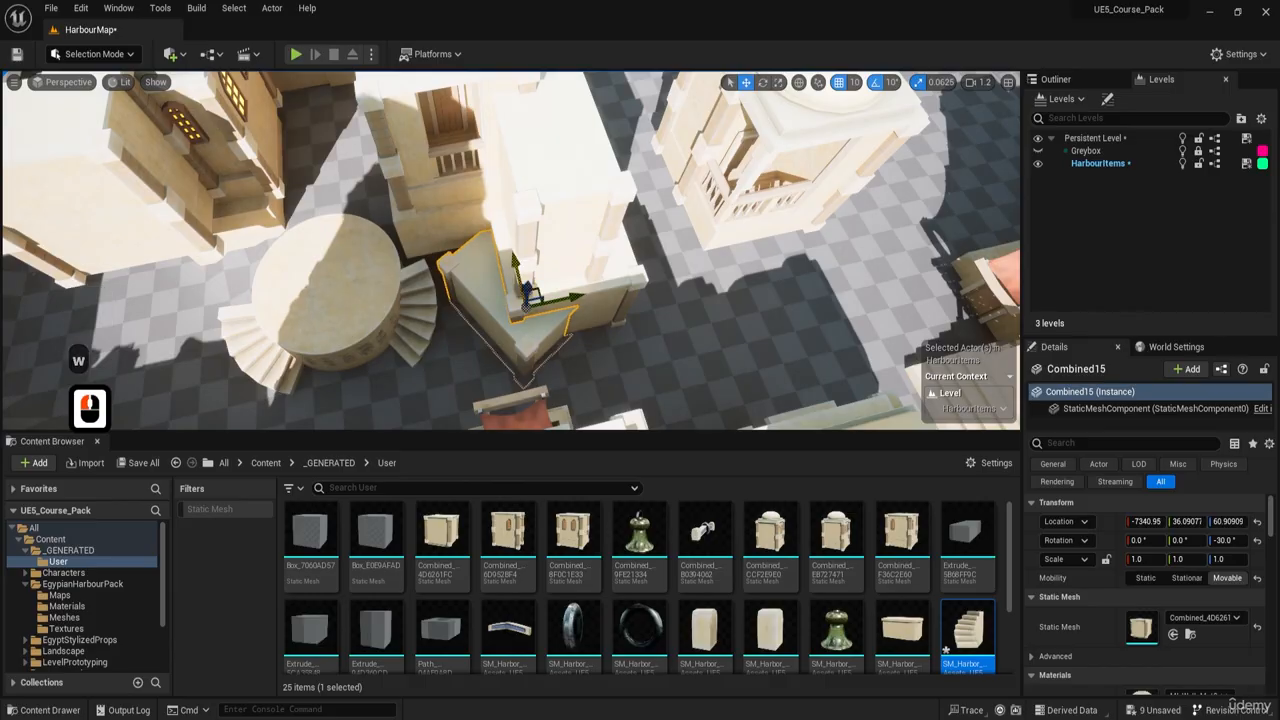
pyautogui.moveTo(497, 283); pyautogui.dragTo(497, 283, button='right')
pyautogui.press('q')
pyautogui.press('w')
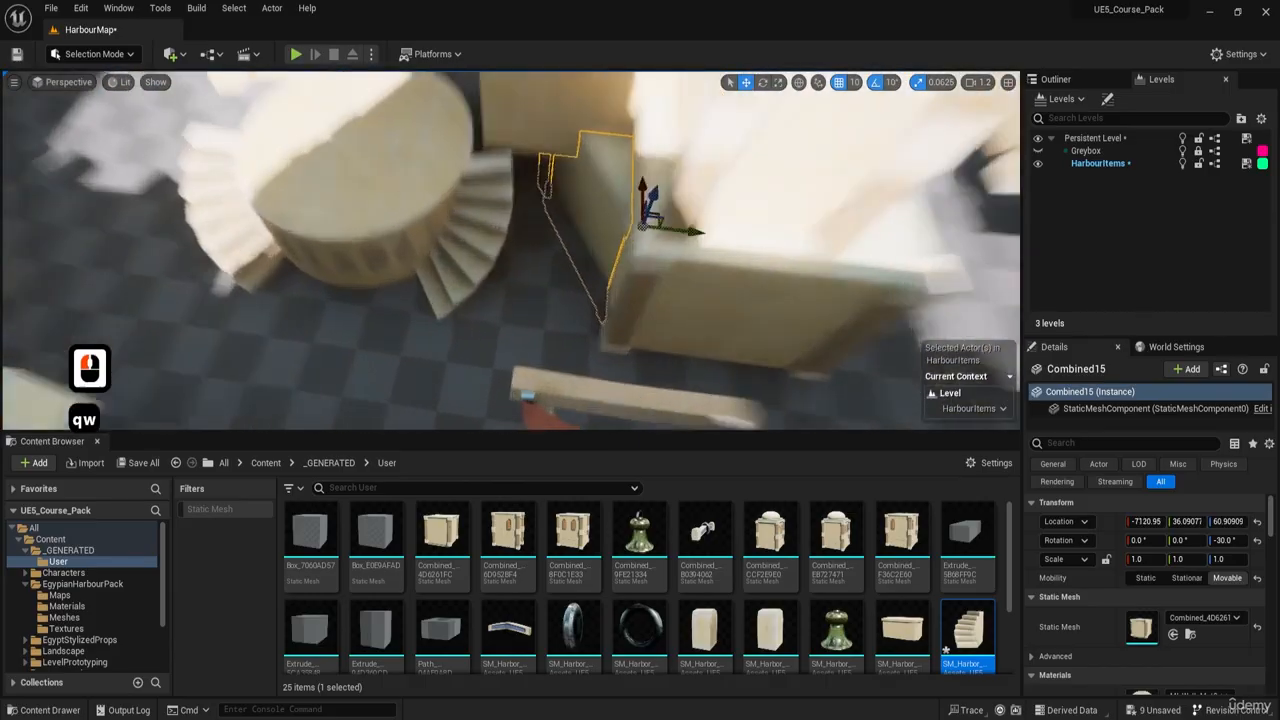
pyautogui.moveTo(369, 332); pyautogui.dragTo(696, 346, button='right')
pyautogui.press('e')
pyautogui.press('s')
pyautogui.press('d')
pyautogui.press('d')
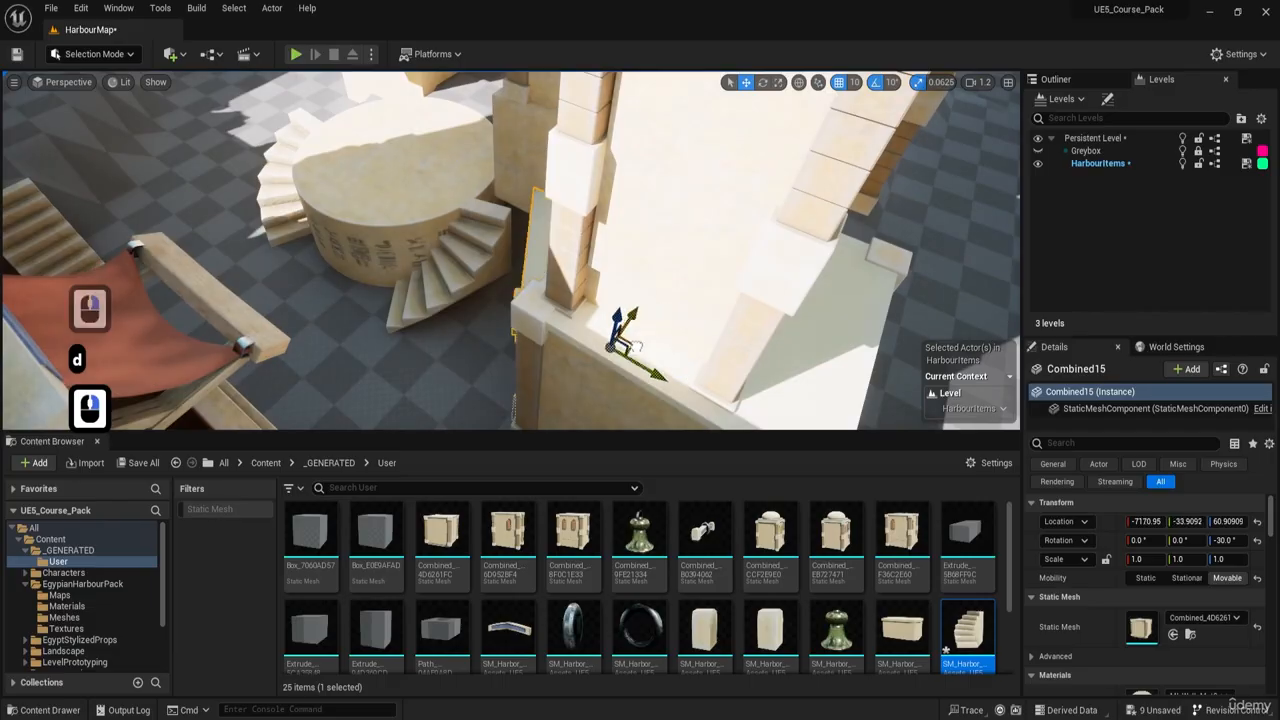
# - Rotate the angled building block to -40° about Z and place it at about X -7191, Y -24 beside the stairs
pyautogui.press('w')
pyautogui.press('a')
pyautogui.moveTo(499, 116); pyautogui.dragTo(306, 398, button='right')
pyautogui.press('w')
pyautogui.press('a')
pyautogui.press('a')
pyautogui.press('s')
pyautogui.press('d')
pyautogui.press('a')
pyautogui.moveTo(285, 188); pyautogui.dragTo(595, 319, button='right')
pyautogui.press('d')
pyautogui.press('w')
pyautogui.press('d')
pyautogui.press('d')
pyautogui.press('a')
pyautogui.moveTo(531, 309); pyautogui.dragTo(570, 340, button='right')
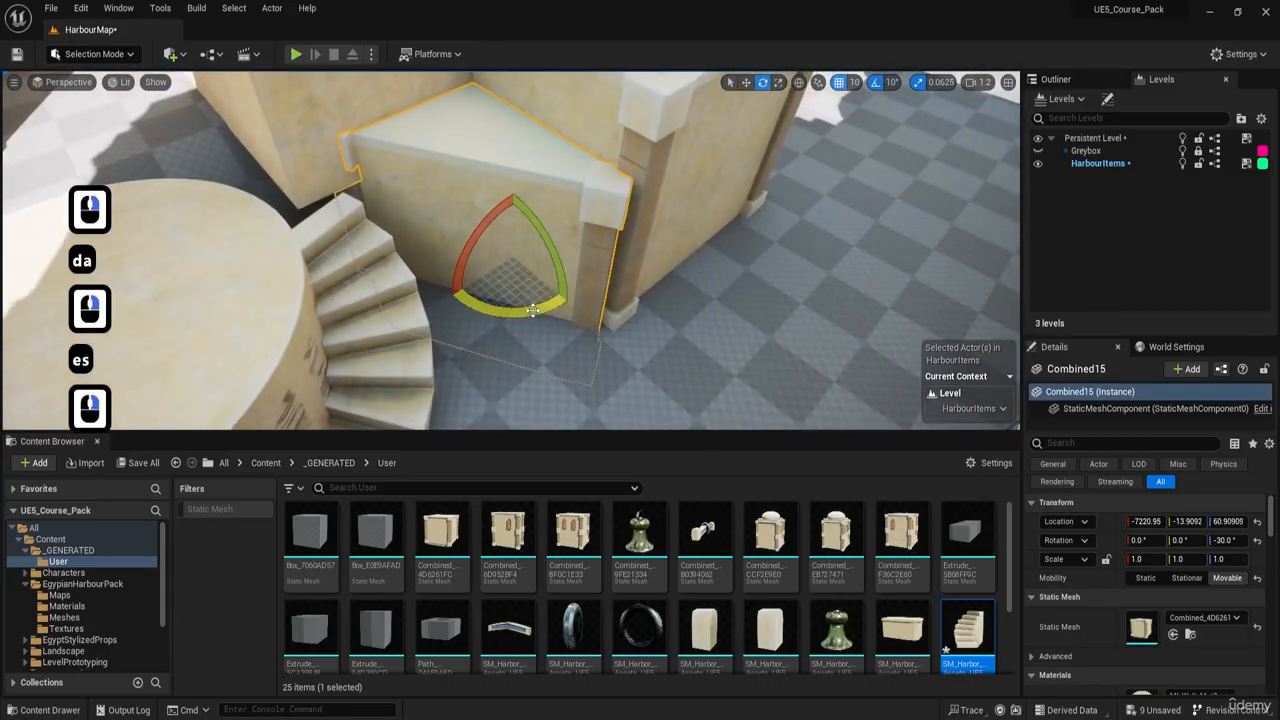
pyautogui.moveTo(531, 309); pyautogui.dragTo(478, 228)
pyautogui.press('w')
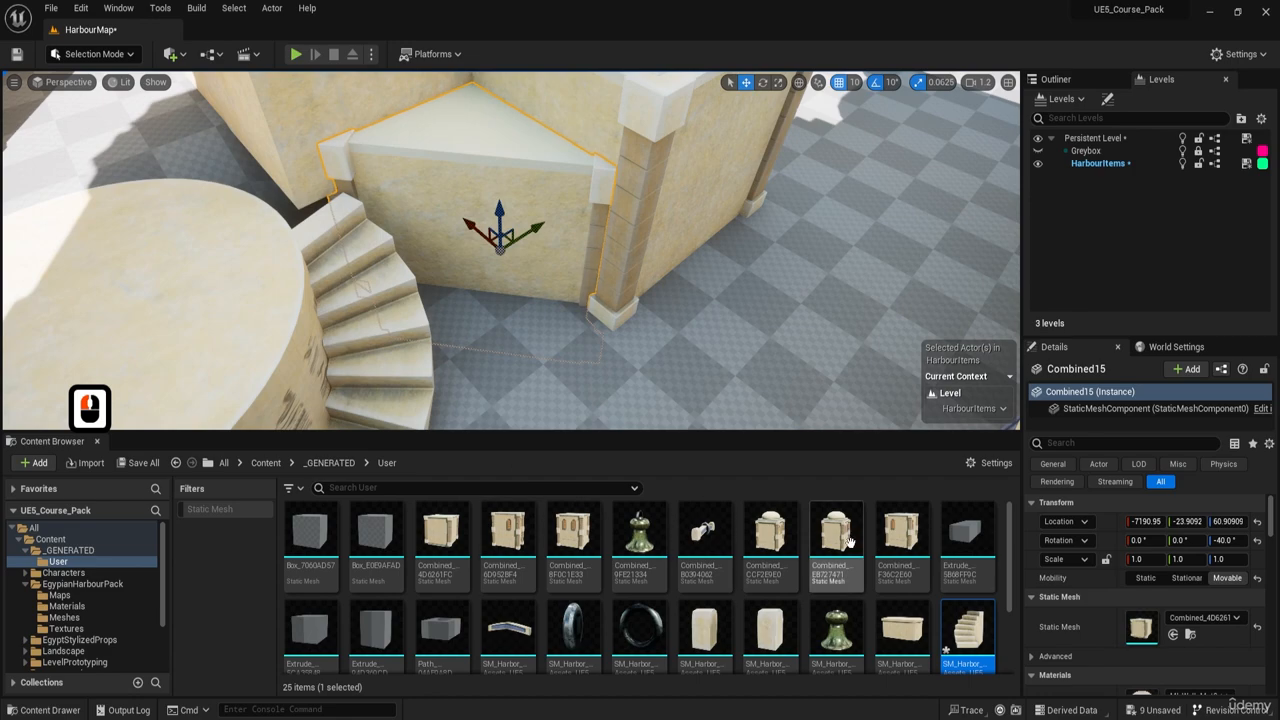
# - Browse to the round platform's mesh in the EgypianHarbourPack Meshes folder and search that folder for "roof"
pyautogui.click(265, 463)
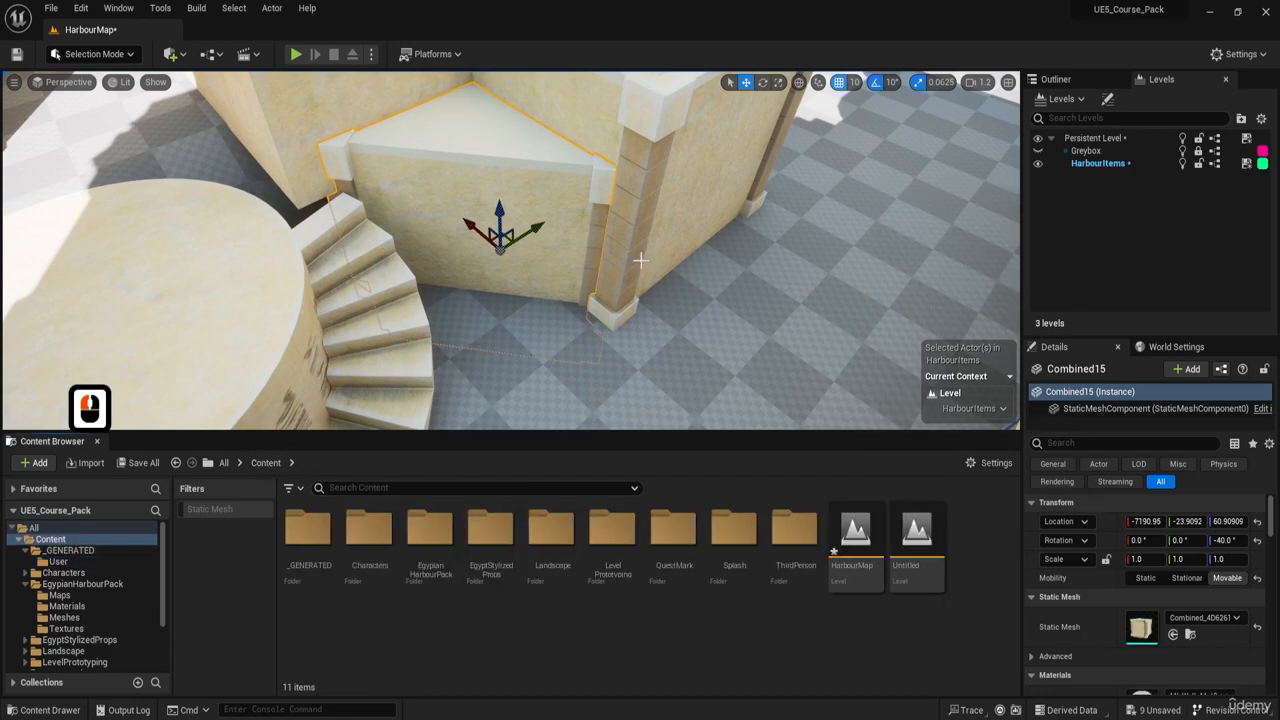
pyautogui.click(284, 291)
pyautogui.press('f')
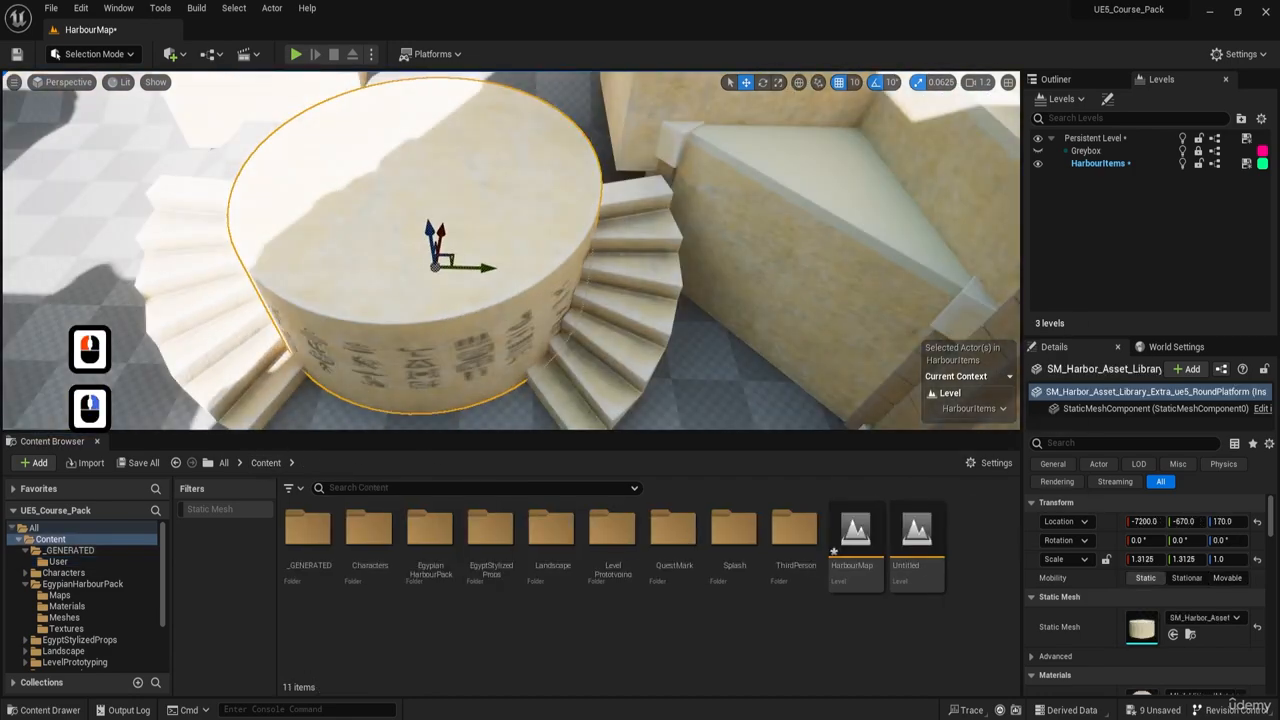
pyautogui.click(1189, 636)
pyautogui.press('F8')
pyautogui.press('ctrl')
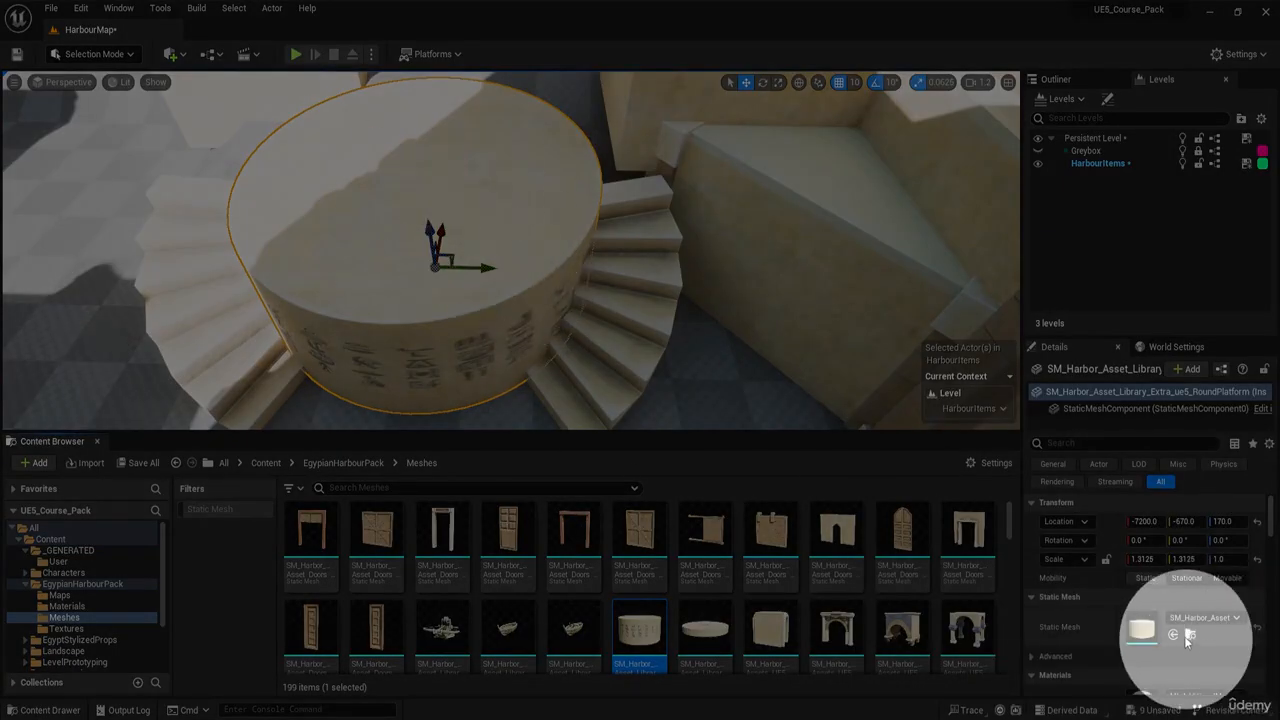
pyautogui.press('ctrl')
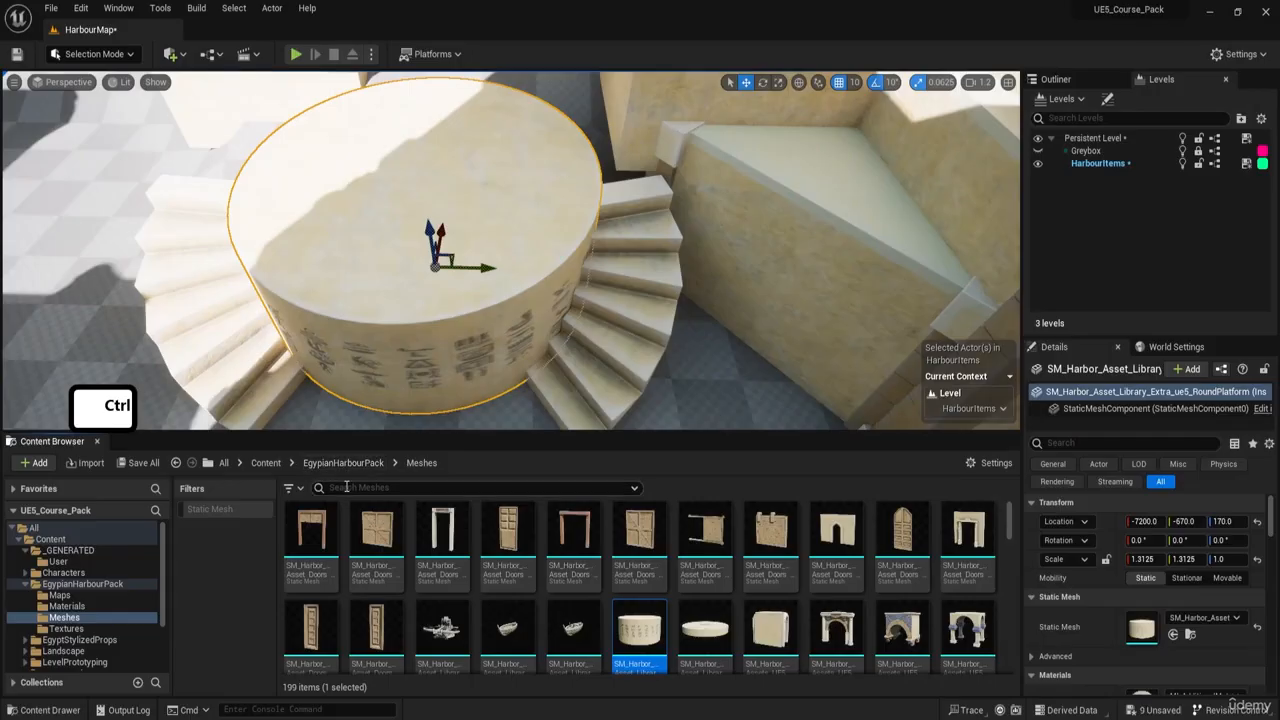
pyautogui.click(350, 487)
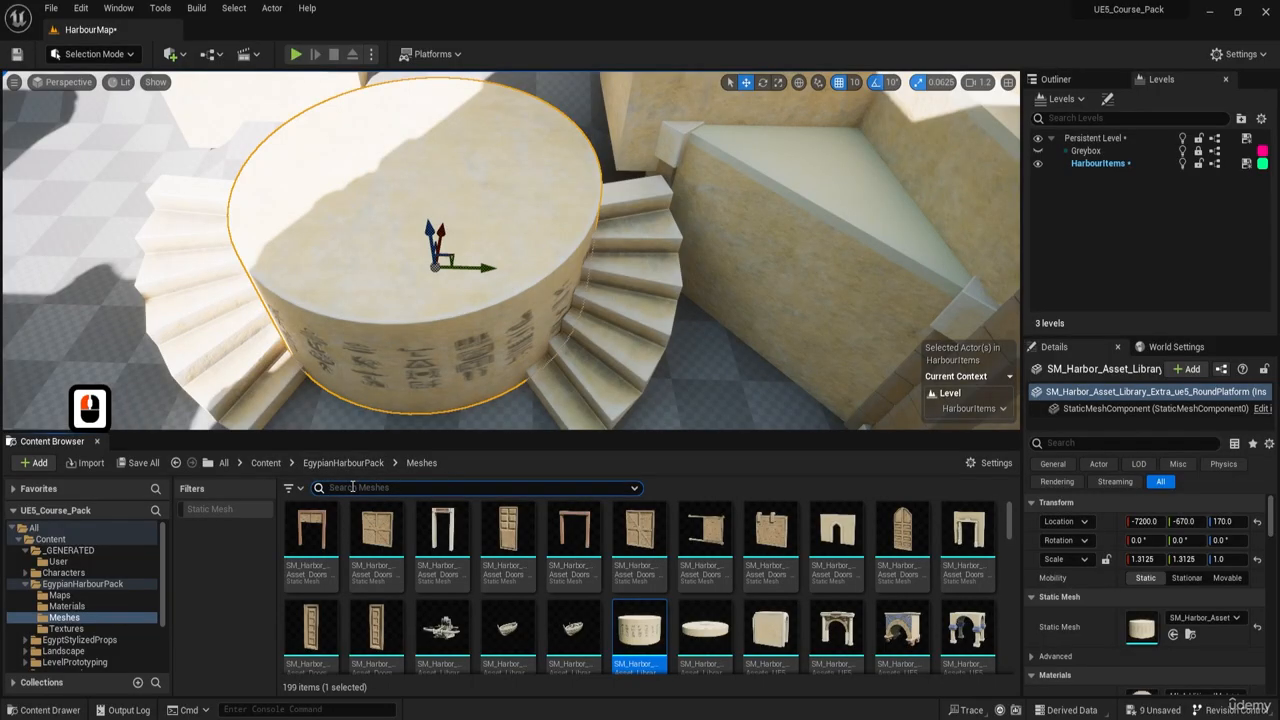
pyautogui.write('roof')
pyautogui.press('Return')
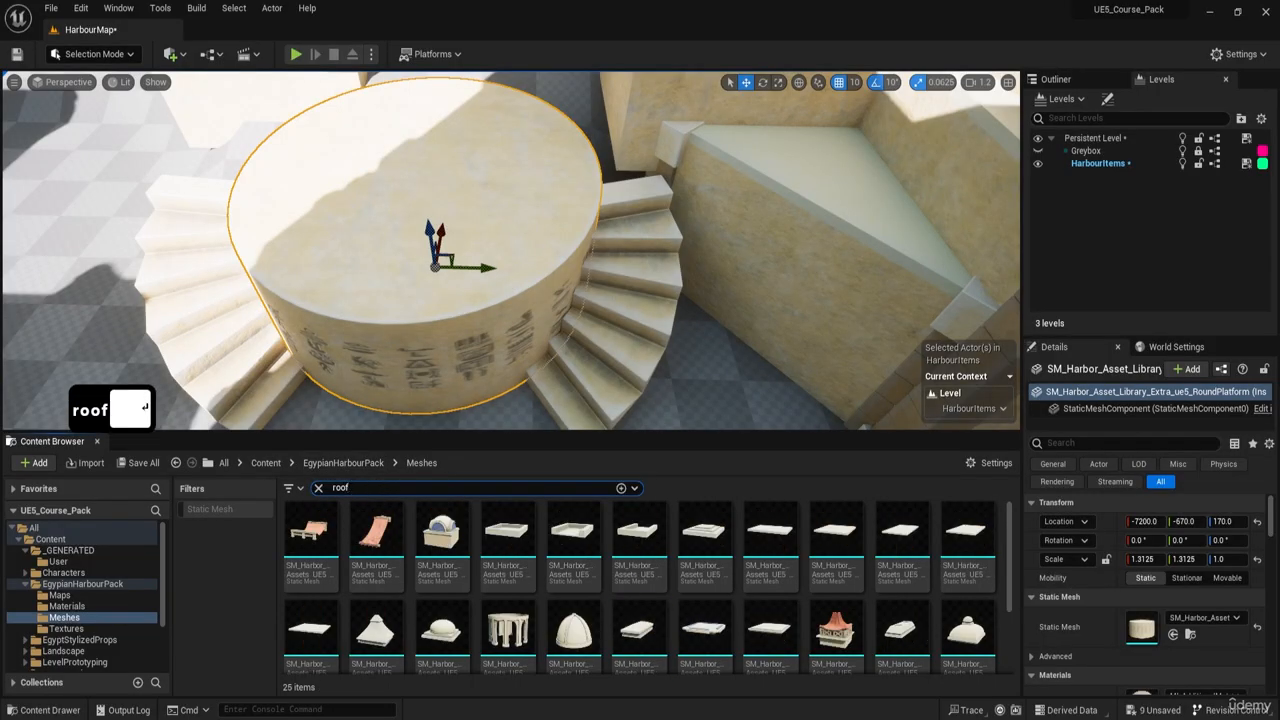
# - Place the Roof_11 mesh on the angled building block, rotated to -40° about Z, at X -7230, Y -80, Z 440
pyautogui.moveTo(640, 300); pyautogui.dragTo(730, 300, button='right')
pyautogui.press('e')
pyautogui.press('w')
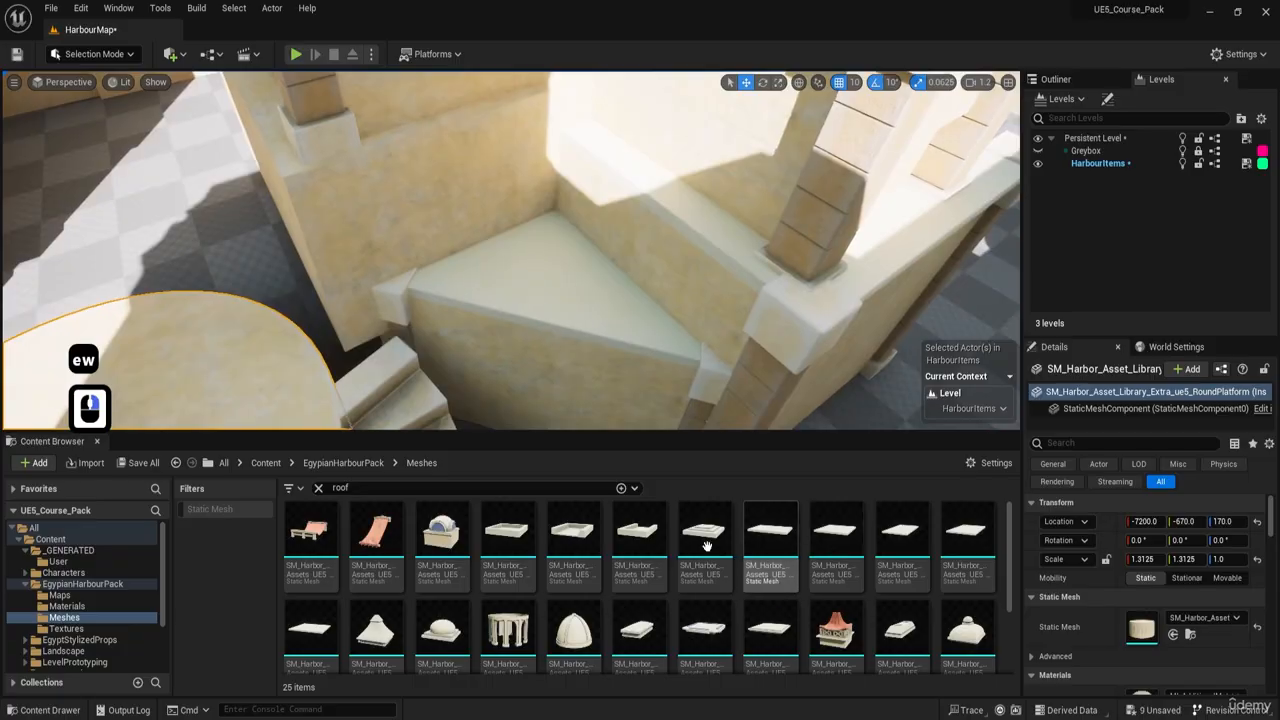
pyautogui.moveTo(508, 540); pyautogui.dragTo(557, 262)
pyautogui.press('e')
pyautogui.moveTo(550, 314); pyautogui.dragTo(600, 306)
pyautogui.press('w')
pyautogui.moveTo(531, 237); pyautogui.dragTo(612, 212)
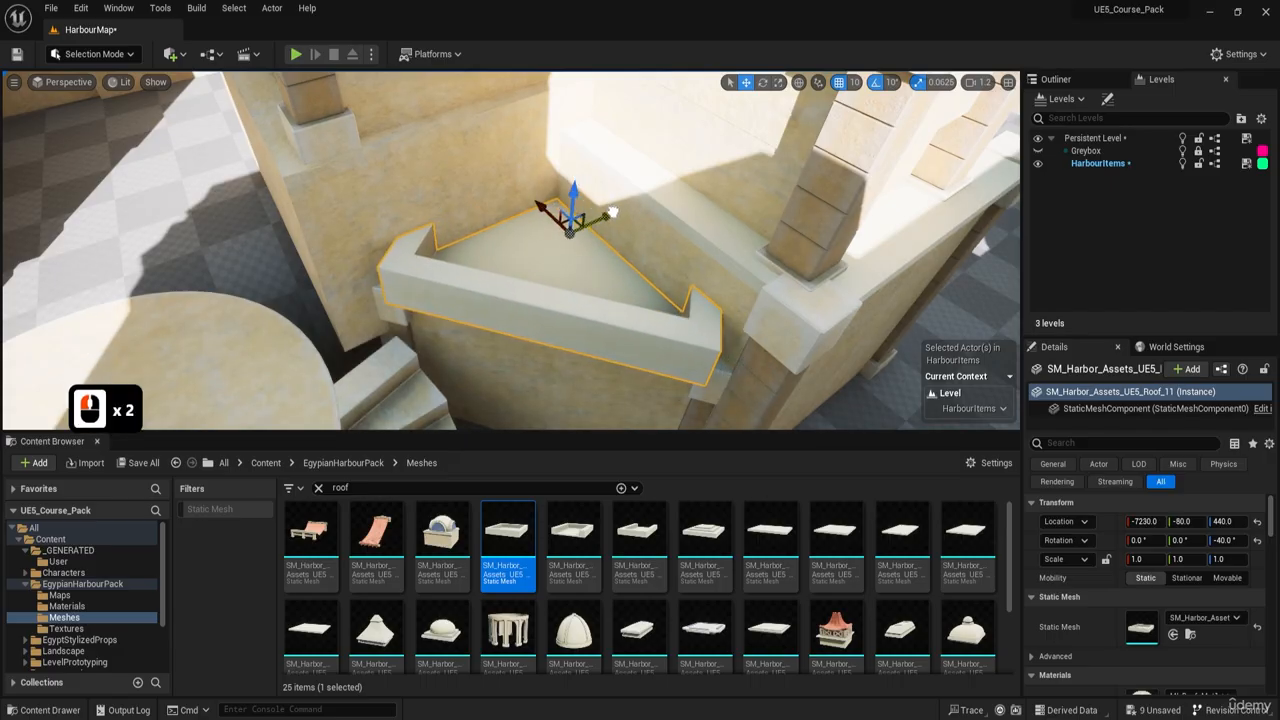
# - Scale the roof on the angled block to 1.125 in both X and Y
pyautogui.moveTo(612, 212); pyautogui.dragTo(590, 230, button='right')
pyautogui.press('e')
pyautogui.press('r')
pyautogui.press('e')
pyautogui.press('w')
pyautogui.press('a')
pyautogui.press('d')
pyautogui.press('w')
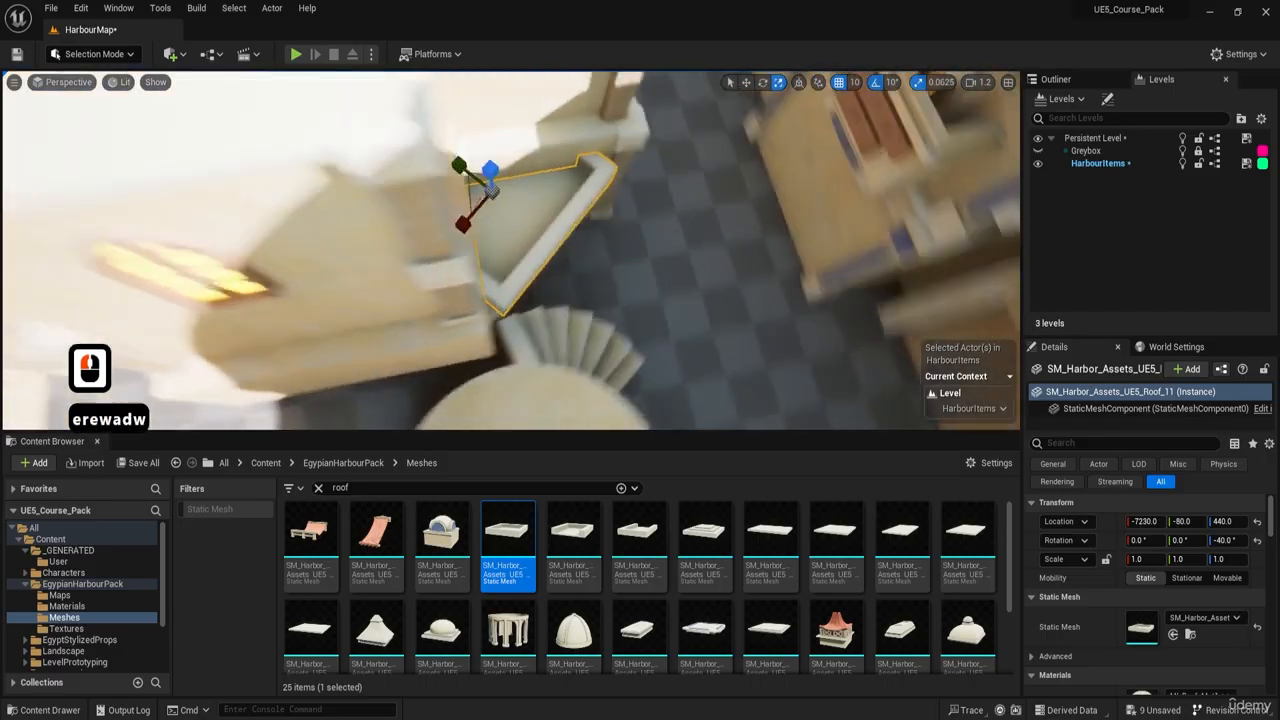
pyautogui.moveTo(436, 210); pyautogui.dragTo(436, 210, button='right')
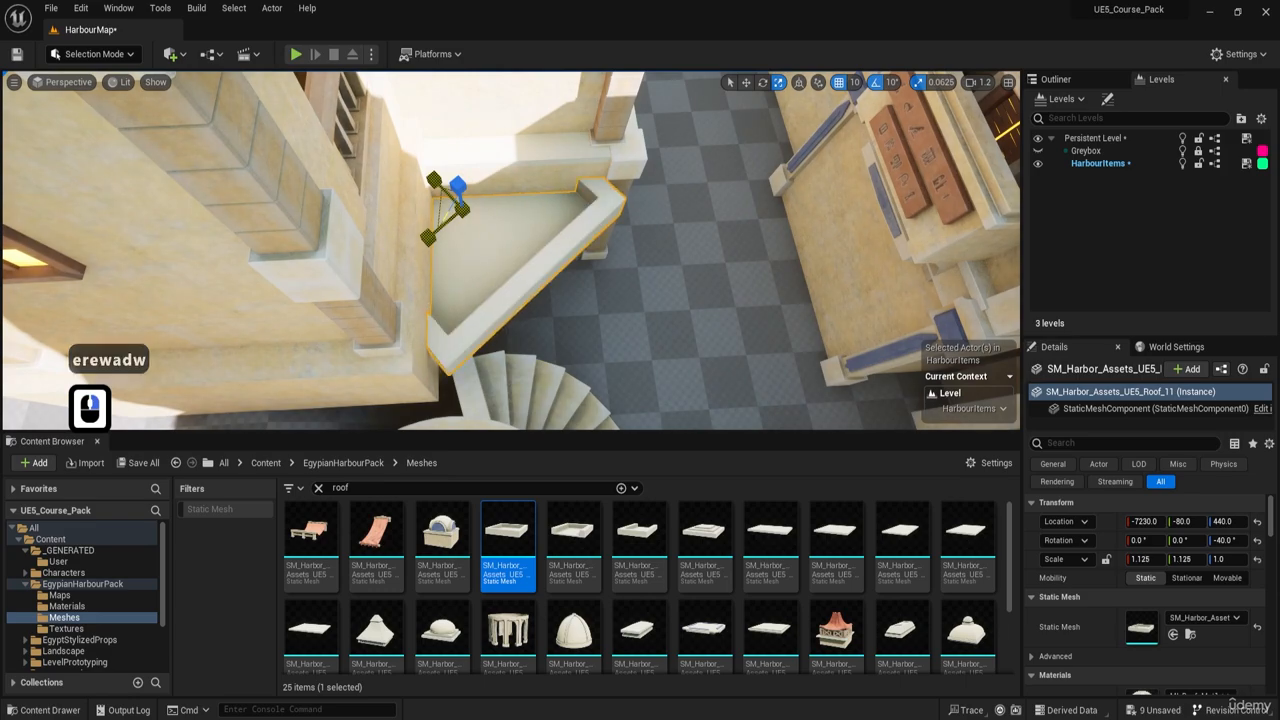
# - Scale the roof on the angled block to 1.25 in X and Y and move it to X -7180, Y -50, Z 440
pyautogui.moveTo(440, 210); pyautogui.dragTo(442, 198)
pyautogui.press('w')
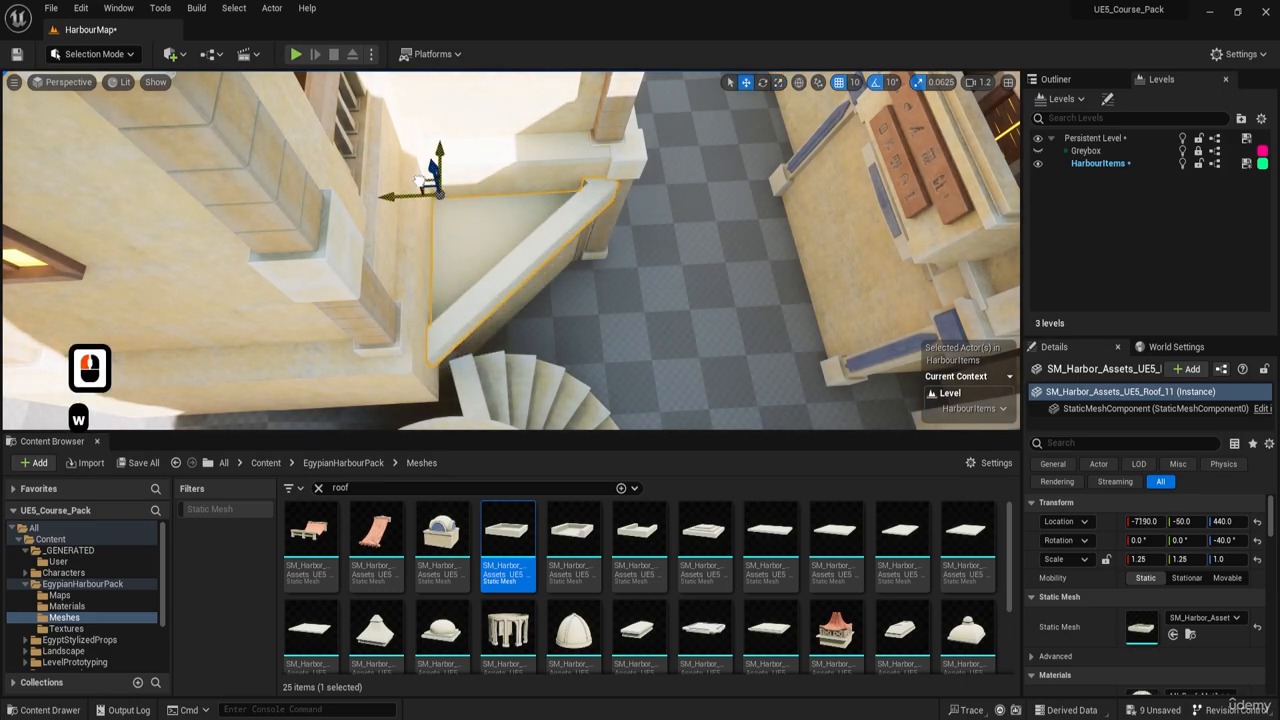
pyautogui.press('g')
pyautogui.press('d')
# - Examine how the scaled roof fits the angled block and the area around the round platform
pyautogui.moveTo(418, 180); pyautogui.dragTo(418, 180, button='right')
pyautogui.press('w')
pyautogui.press('q')
pyautogui.press('d')
pyautogui.press('a')
pyautogui.press('e')
pyautogui.press('s')
pyautogui.press('q')
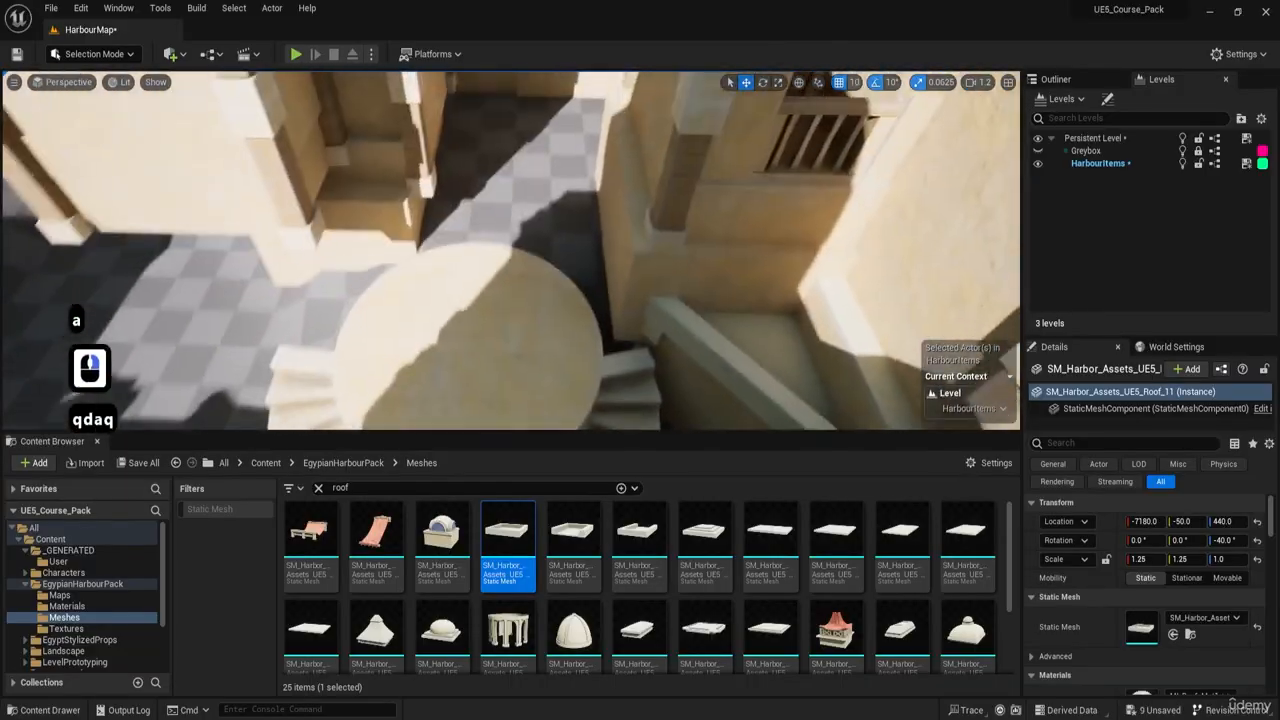
pyautogui.press('a')
pyautogui.press('d')
pyautogui.moveTo(491, 303)
pyautogui.mouseDown(button='right')
pyautogui.moveTo(540, 303)
pyautogui.moveTo(491, 303)
pyautogui.mouseUp(button='right')
pyautogui.press('w')
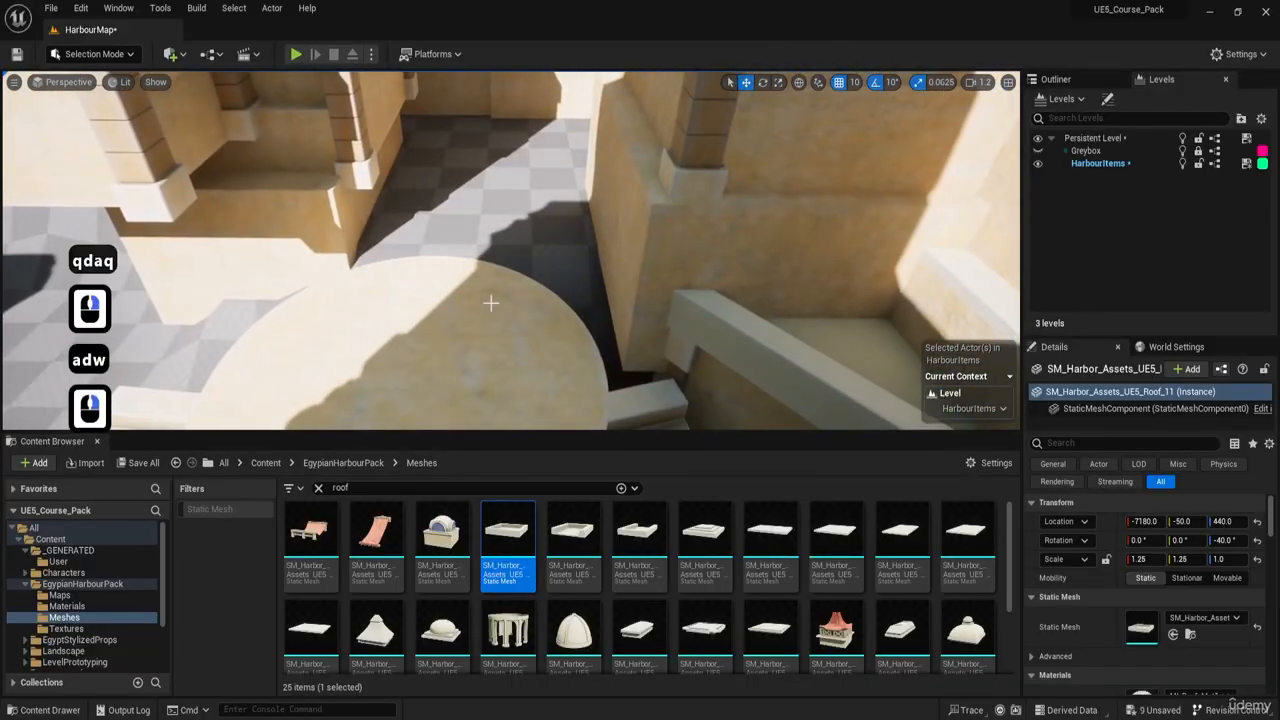
pyautogui.press('s')
pyautogui.press('e')
# - Copy the Stairs_5 mesh and place it in the narrow gap between two buildings at X -5460, Y -170, Z 170
pyautogui.moveTo(505, 371); pyautogui.dragTo(500, 237, button='right')
pyautogui.press('e')
pyautogui.press('d')
pyautogui.press('w')
pyautogui.press('a')
pyautogui.press('e')
pyautogui.press('w')
pyautogui.press('a')
pyautogui.press('e')
pyautogui.press('s')
pyautogui.press('s')
pyautogui.click(397, 252)
pyautogui.press('s')
pyautogui.moveTo(397, 252); pyautogui.dragTo(397, 257, button='right')
pyautogui.press('d')
pyautogui.press('w')
pyautogui.keyDown('alt'); pyautogui.moveTo(481, 272); pyautogui.dragTo(600, 365); pyautogui.keyUp('alt')
pyautogui.moveTo(600, 365)
pyautogui.mouseDown(button='right')
pyautogui.moveTo(843, 326)
pyautogui.moveTo(588, 371)
pyautogui.mouseUp(button='right')
pyautogui.moveTo(588, 371); pyautogui.dragTo(605, 296)
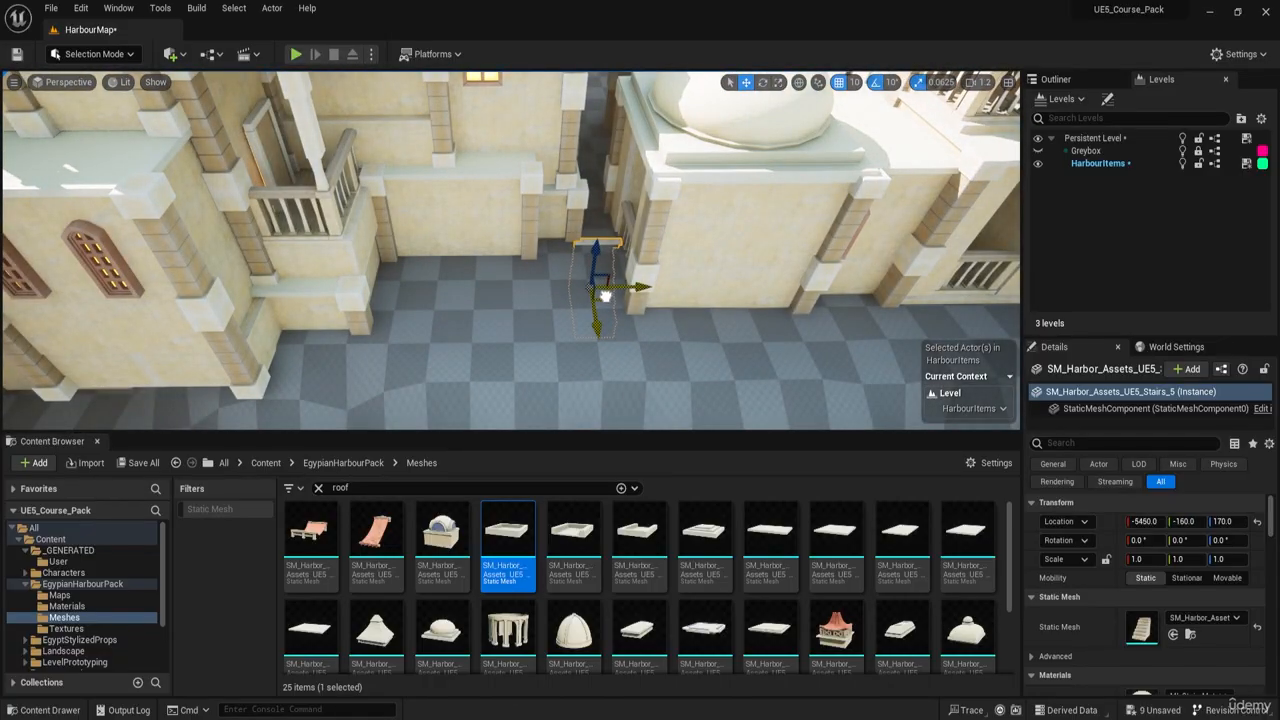
# - Switch to Landscape mode with the Flatten sculpting tool and make the unlocked edit layer active
pyautogui.press('e')
pyautogui.press('s')
pyautogui.moveTo(603, 295); pyautogui.dragTo(550, 230, button='right')
pyautogui.click(95, 54)
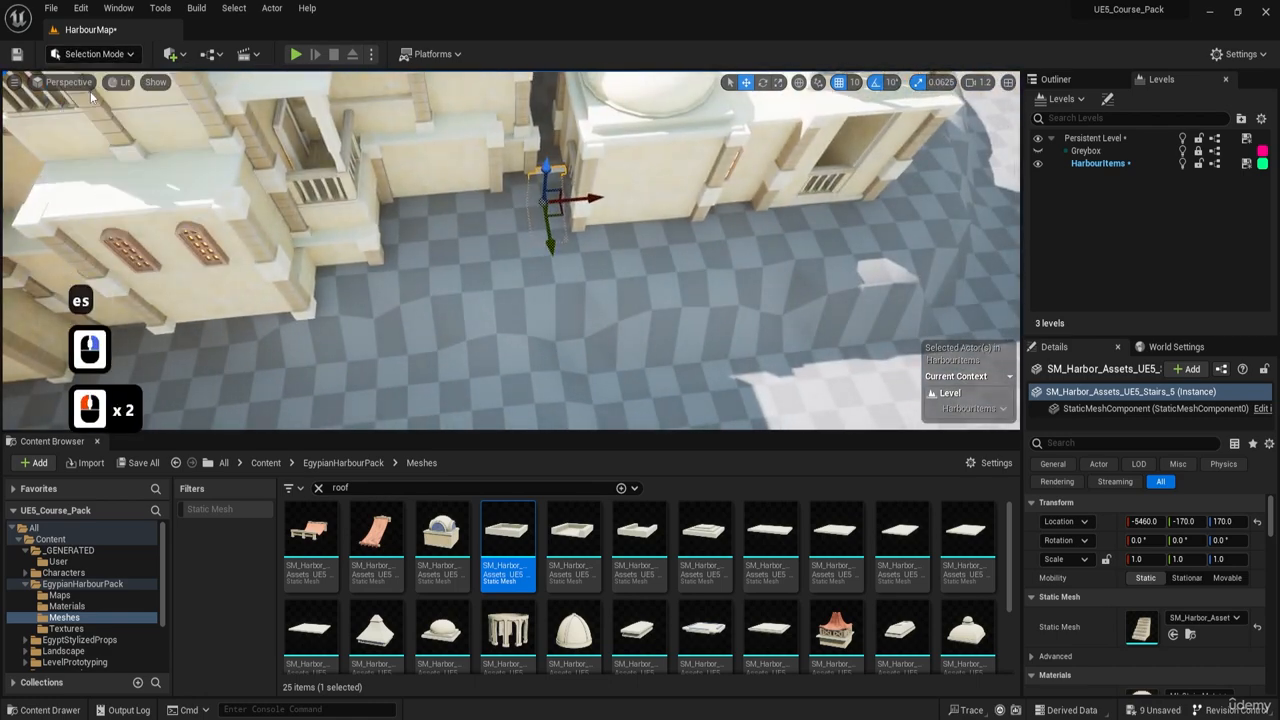
pyautogui.click(90, 91)
pyautogui.scroll(-7, 60, 360)
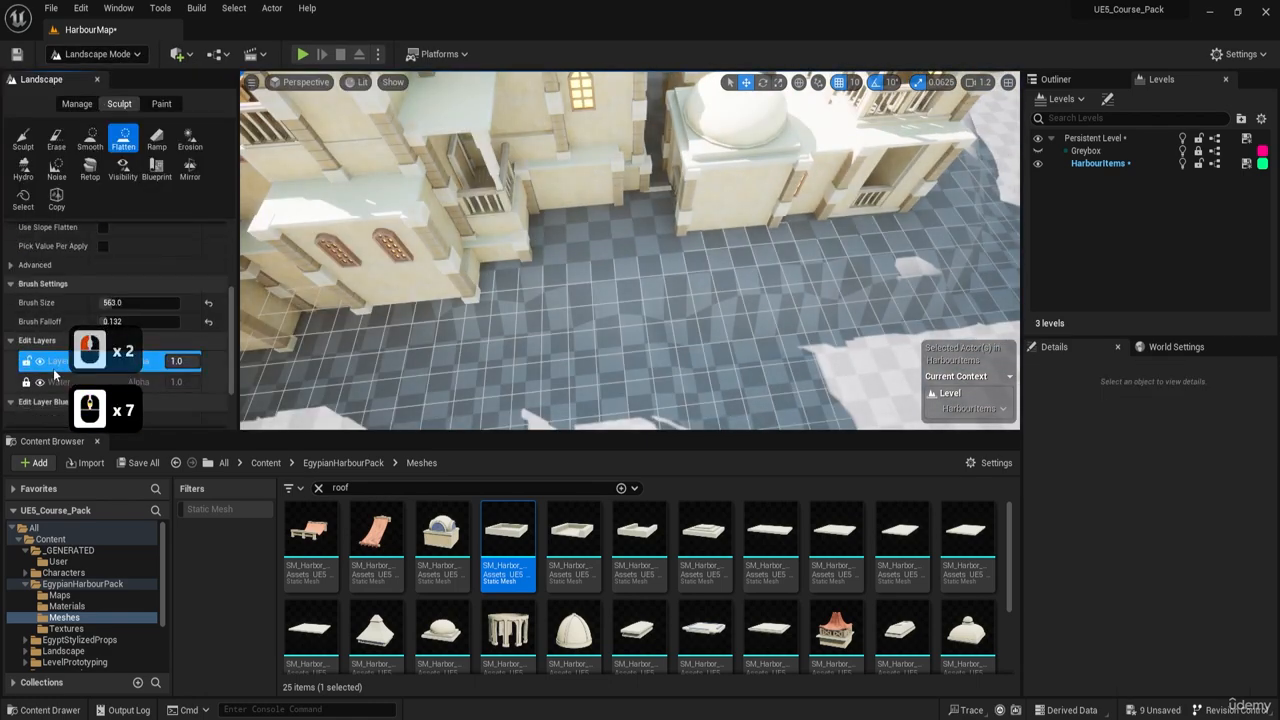
pyautogui.click(58, 358)
# - Sample a flatten target height of 173.4375 from the ground in front of the buildings
pyautogui.press('a')
pyautogui.press('s')
pyautogui.moveTo(628, 260)
pyautogui.mouseDown(button='right')
pyautogui.moveTo(743, 224)
pyautogui.moveTo(754, 200)
pyautogui.mouseUp(button='right')
pyautogui.press('q')
pyautogui.press('d')
pyautogui.press('d')
pyautogui.press('s')
pyautogui.press('a')
pyautogui.press('w')
pyautogui.press('a')
pyautogui.press('d')
pyautogui.scroll(8, 130, 300)
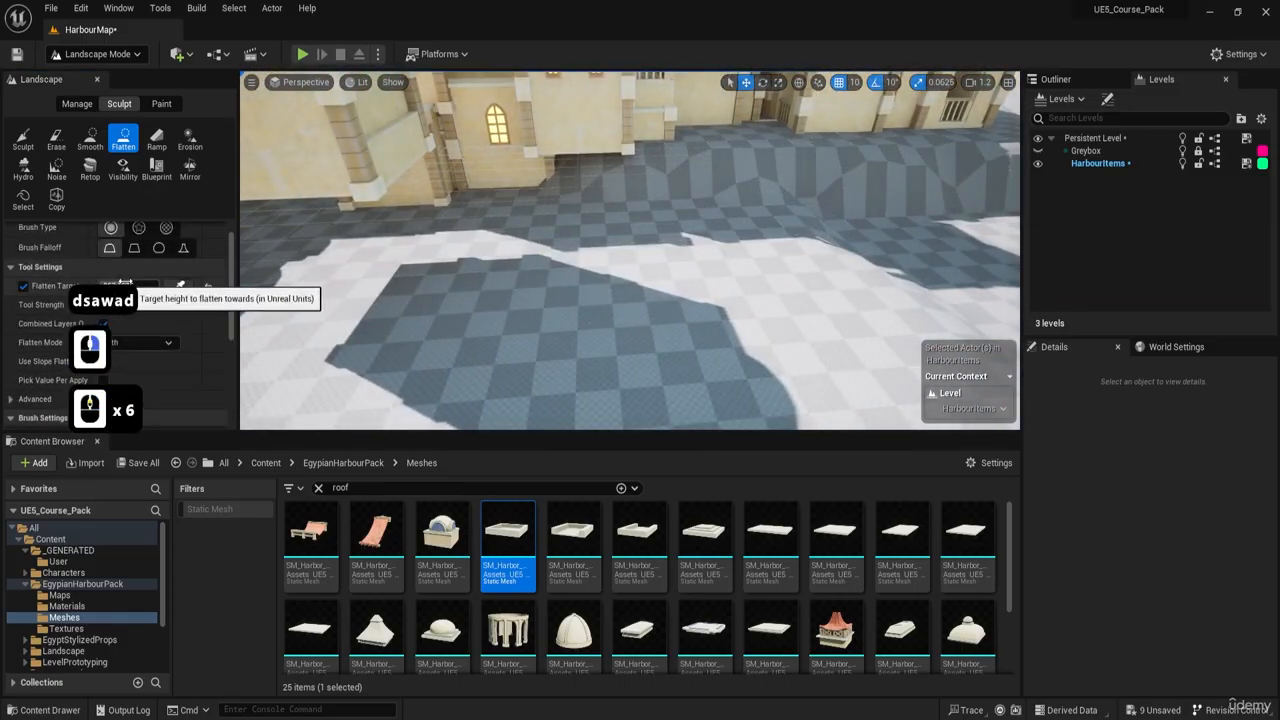
pyautogui.click(678, 246)
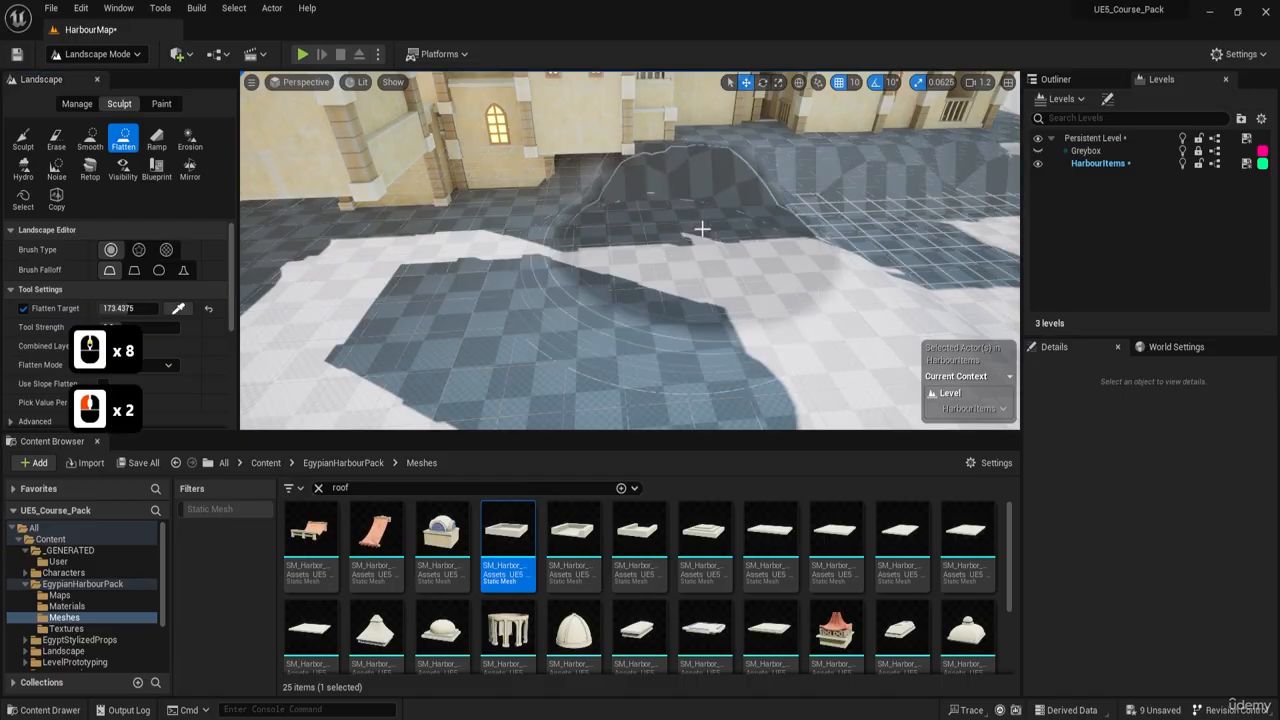
# - Shrink the Flatten brush and lower the ground around the copied stairs to the 173.4375 target height
pyautogui.moveTo(754, 217); pyautogui.dragTo(800, 230, button='right')
pyautogui.press('e')
pyautogui.press('w')
pyautogui.press('d')
pyautogui.moveTo(640, 280); pyautogui.dragTo(634, 283, button='right')
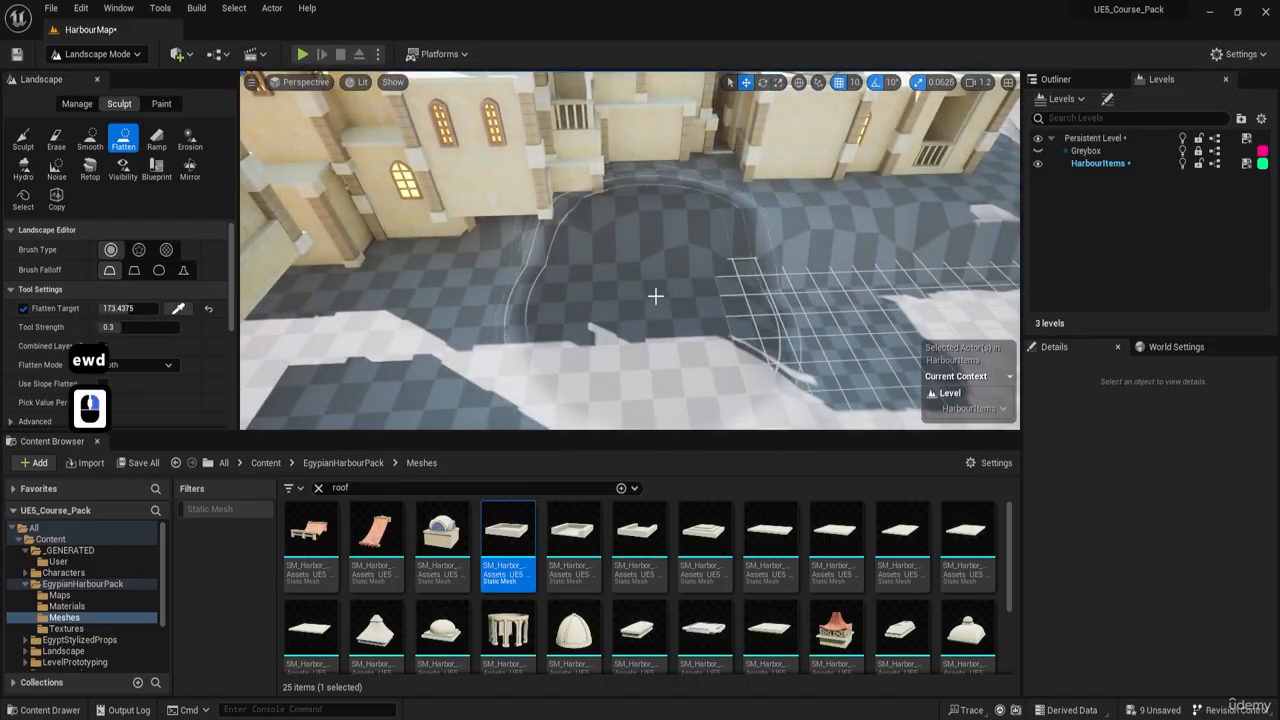
pyautogui.press('[')
pyautogui.press('[')
pyautogui.press('[')
pyautogui.press('[')
pyautogui.press('[')
pyautogui.press('[')
pyautogui.press('[')
pyautogui.press('[')
pyautogui.press('[')
pyautogui.press('[')
pyautogui.press('[')
pyautogui.press('[')
pyautogui.press('[')
pyautogui.press('[')
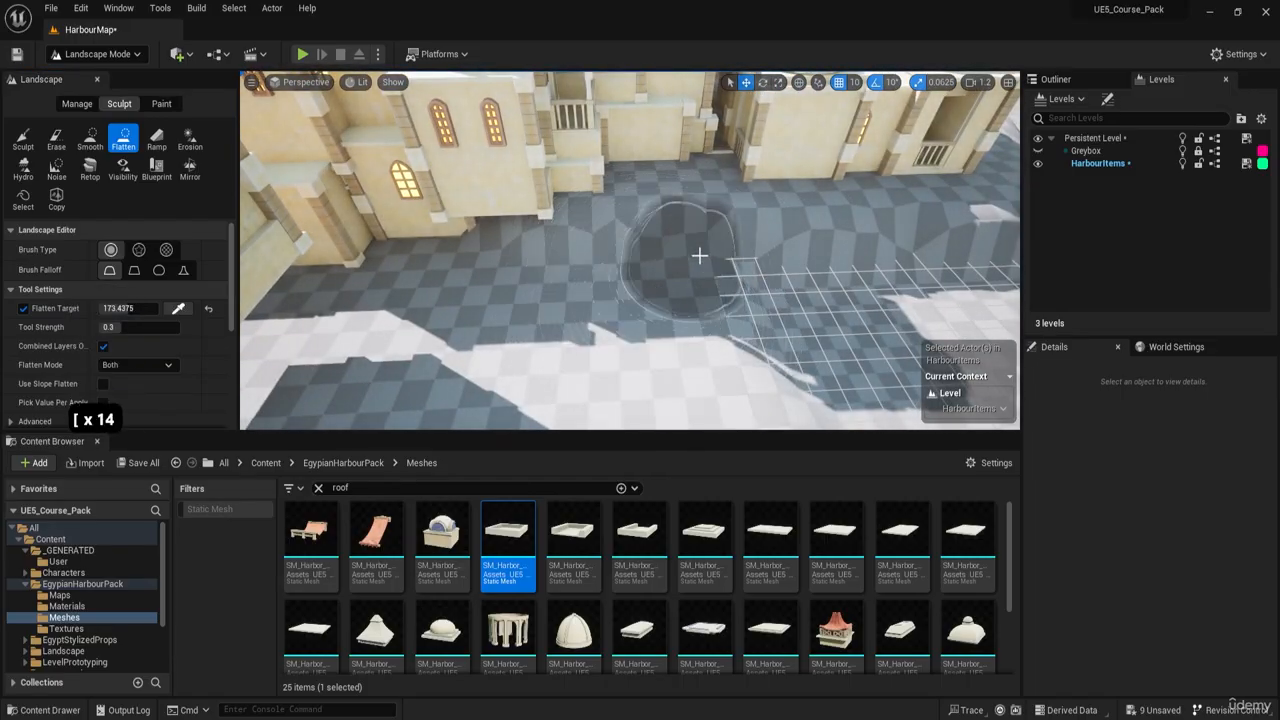
pyautogui.click(708, 222)
pyautogui.click(700, 206)
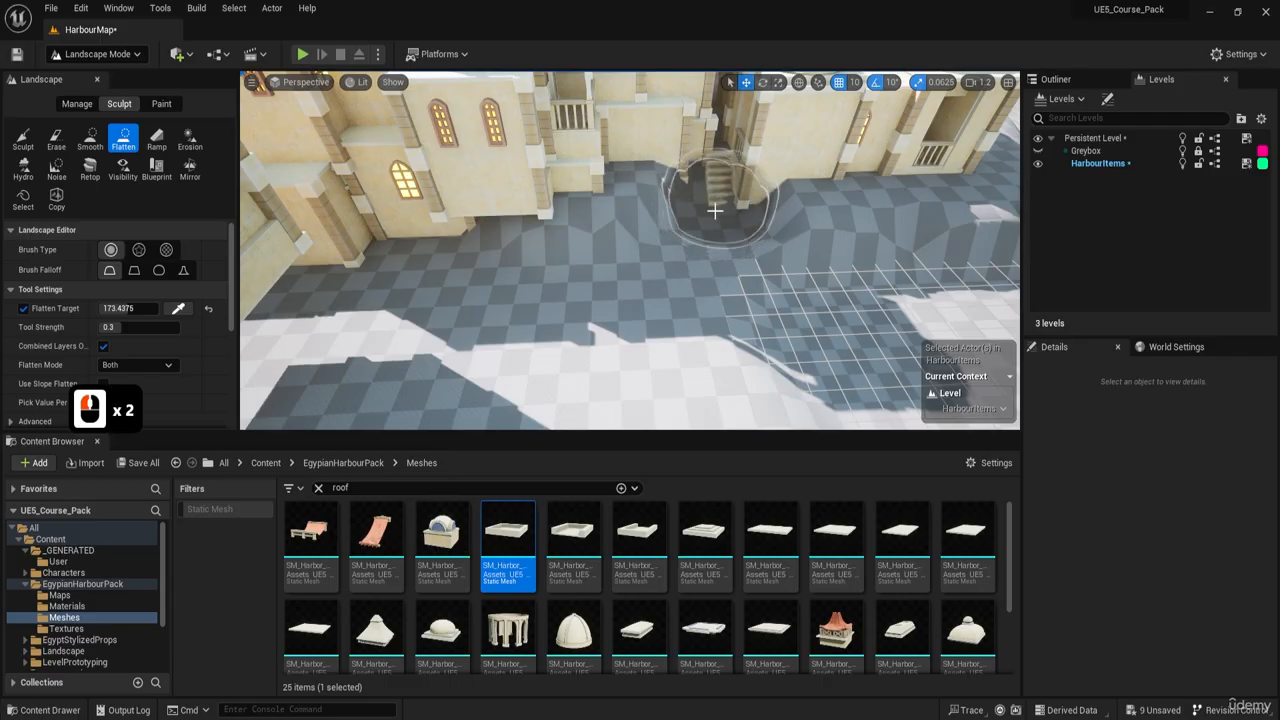
pyautogui.click(694, 220)
pyautogui.click(687, 232)
pyautogui.moveTo(687, 227)
pyautogui.mouseDown()
pyautogui.moveTo(649, 246)
pyautogui.moveTo(660, 233)
pyautogui.mouseUp()
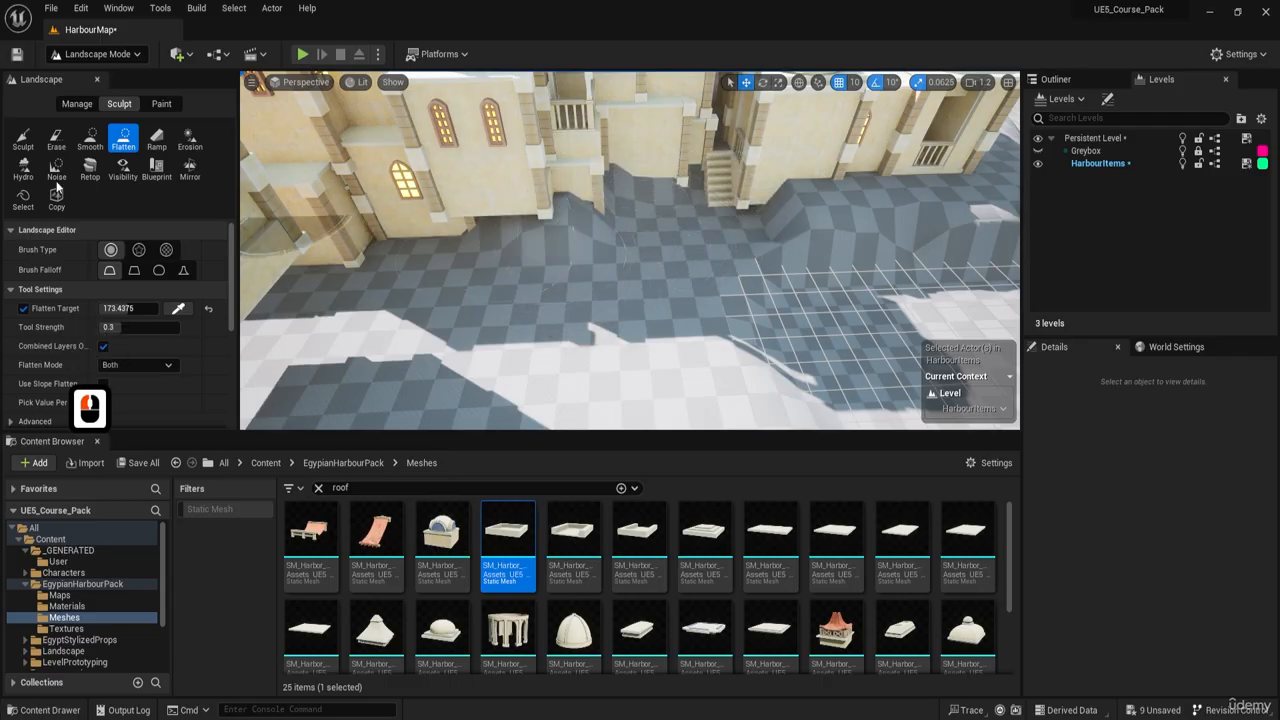
# - Sample a new flatten target of 367.1875 near the stairs and flatten the ground along the adjacent building's front wall
pyautogui.click(178, 308)
pyautogui.click(639, 183)
pyautogui.click(565, 200)
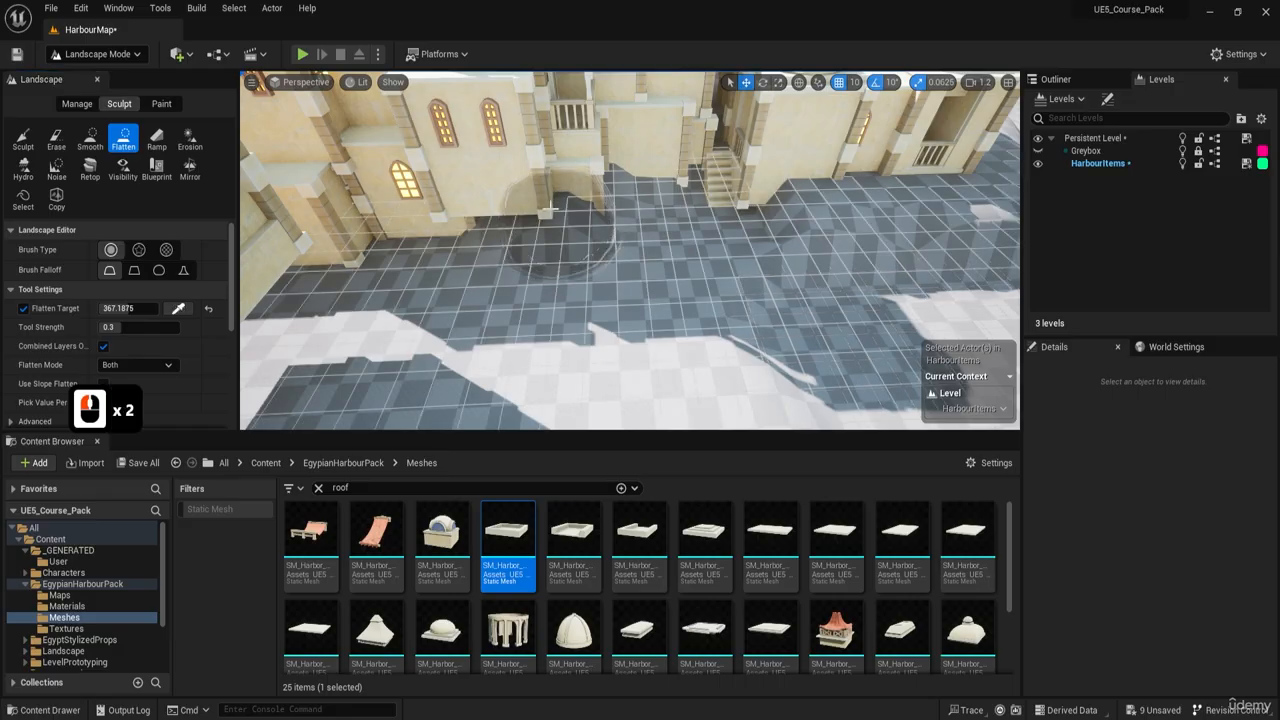
pyautogui.click(545, 203)
pyautogui.click(520, 202)
pyautogui.click(507, 200)
pyautogui.click(498, 199)
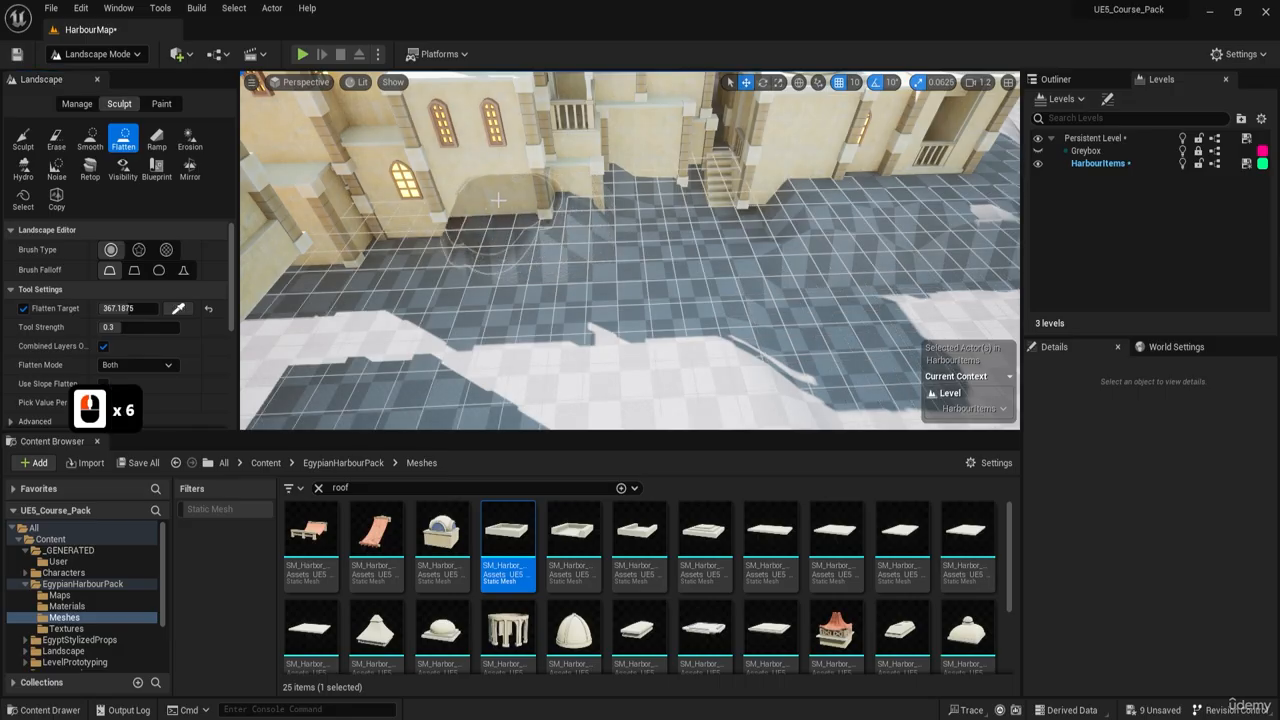
# - Flatten the ground at the wall base between the arched window and the corner pillar using the 367.1875 target
pyautogui.moveTo(514, 191); pyautogui.dragTo(570, 193, button='right')
pyautogui.press('a')
pyautogui.press('w')
pyautogui.press('e')
pyautogui.press('e')
pyautogui.press('w')
pyautogui.press('d')
pyautogui.press('w')
pyautogui.press('d')
pyautogui.click(574, 212)
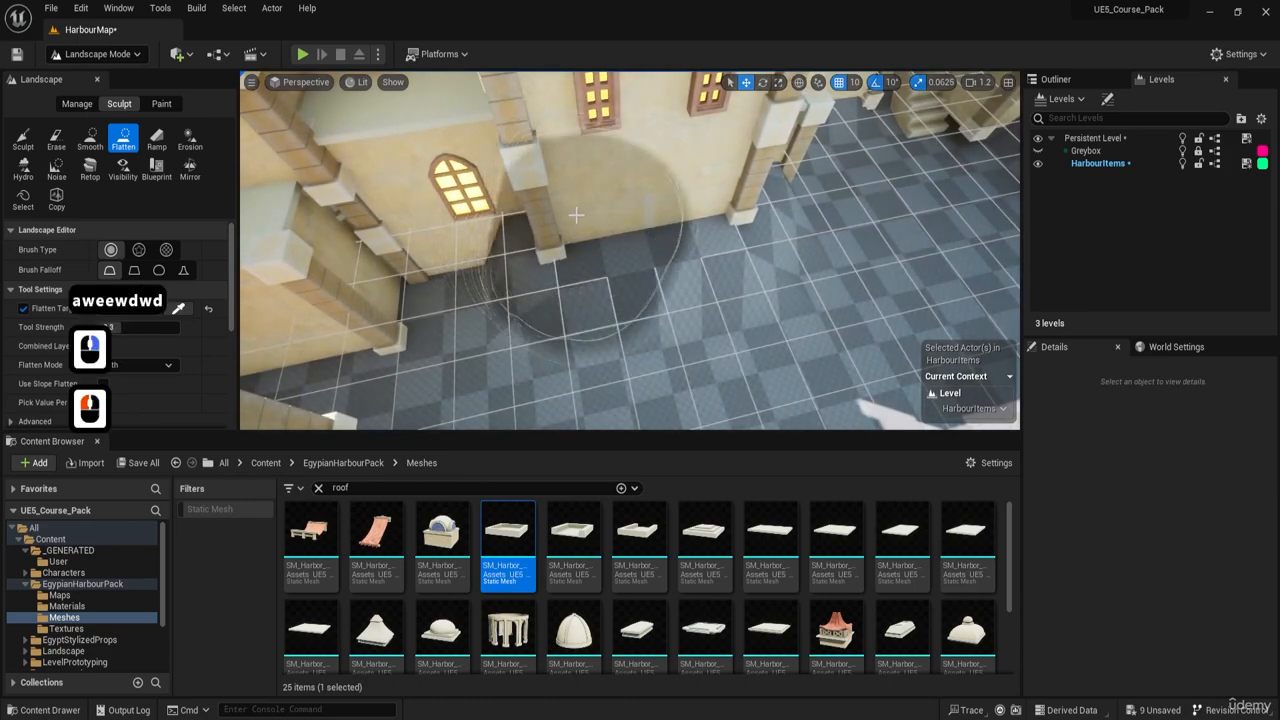
pyautogui.click(576, 212)
pyautogui.click(690, 200)
pyautogui.click(728, 196)
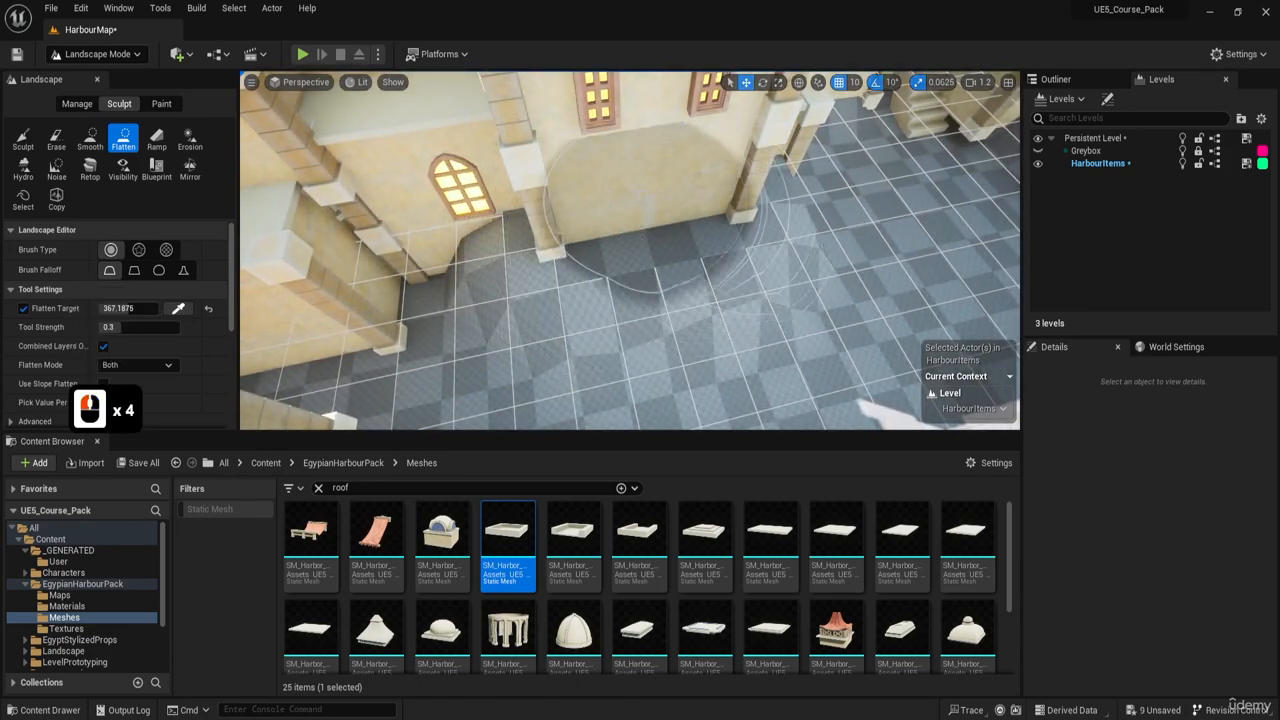
# - Examine the reshaped ground along the building fronts and around the stairs
pyautogui.press('d')
pyautogui.moveTo(630, 275)
pyautogui.mouseDown(button='right')
pyautogui.moveTo(720, 262)
pyautogui.moveTo(645, 255)
pyautogui.mouseUp(button='right')
pyautogui.press('s')
pyautogui.press('d')
pyautogui.press('d')
pyautogui.press('w')
pyautogui.moveTo(441, 225); pyautogui.dragTo(390, 238, button='right')
pyautogui.press('a')
pyautogui.press('w')
pyautogui.press('a')
pyautogui.press('w')
pyautogui.press('a')
pyautogui.press('w')
pyautogui.press('s')
pyautogui.press('e')
pyautogui.press('d')
pyautogui.press('s')
pyautogui.press('q')
pyautogui.press('a')
pyautogui.press('q')
pyautogui.press('d')
pyautogui.press('e')
pyautogui.press('d')
pyautogui.press('a')
pyautogui.press('e')
# - Return to Selection mode and show the Greybox level around the harbour tower buildings
pyautogui.click(114, 58)
pyautogui.click(117, 78)
pyautogui.press('a')
pyautogui.press('w')
pyautogui.press('e')
pyautogui.press('w')
pyautogui.press('e')
pyautogui.press('d')
pyautogui.press('a')
pyautogui.press('q')
pyautogui.press('d')
pyautogui.press('s')
pyautogui.press('a')
pyautogui.press('e')
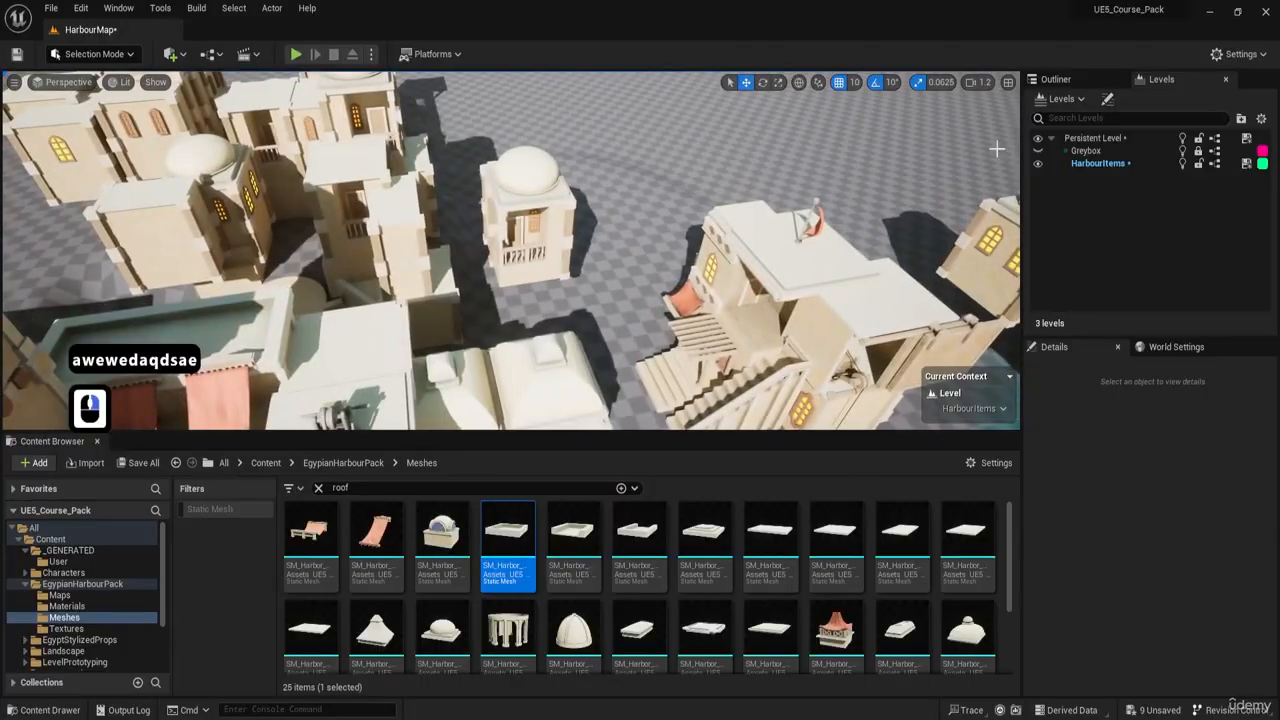
pyautogui.press('w')
pyautogui.press('d')
pyautogui.moveTo(716, 222); pyautogui.dragTo(690, 244, button='right')
pyautogui.press('q')
pyautogui.press('w')
pyautogui.press('e')
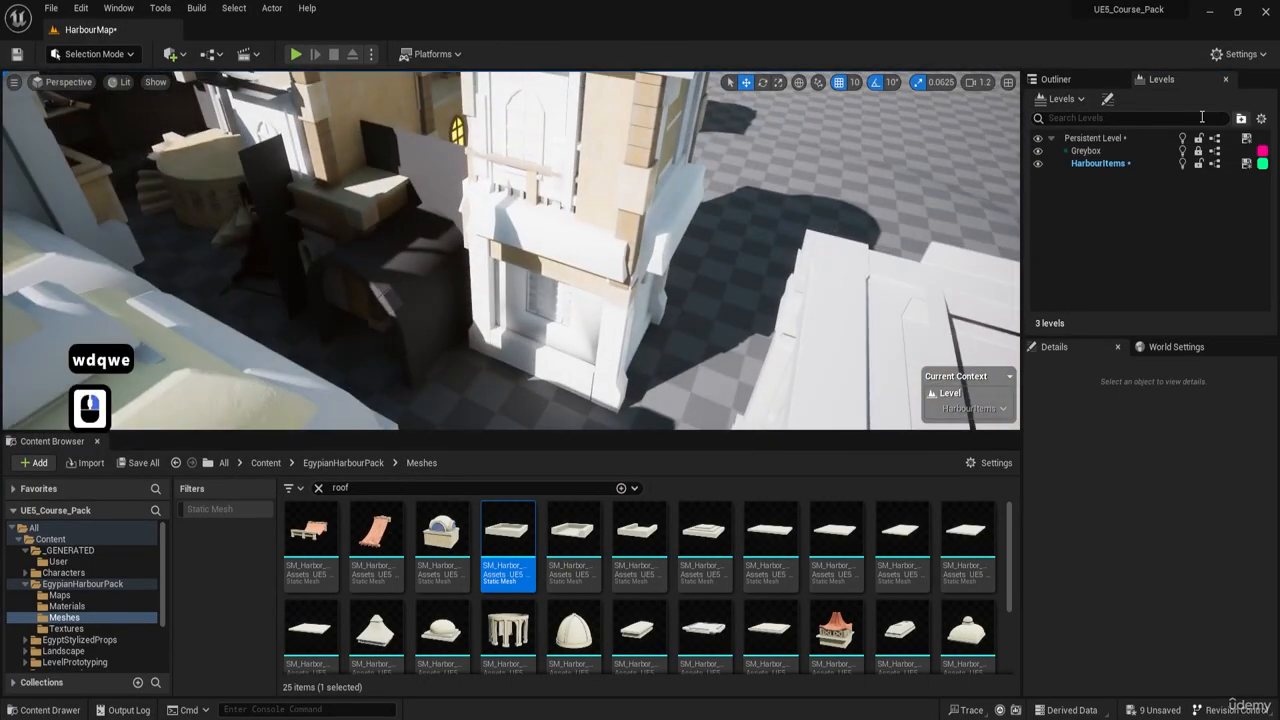
# - Hide the Greybox level so only the finished harbour buildings remain in the scene
pyautogui.click(1038, 151)
pyautogui.press('s')
pyautogui.press('a')
pyautogui.press('e')
pyautogui.moveTo(500, 250); pyautogui.dragTo(550, 250, button='right')
pyautogui.press('d')
pyautogui.press('w')
pyautogui.press('w')
pyautogui.press('w')
pyautogui.press('s')
pyautogui.press('a')
pyautogui.press('w')
pyautogui.press('e')
pyautogui.press('d')
pyautogui.press('e')
pyautogui.press('d')
# - Duplicate the square balcony building at the water's edge and place the copy beside the harbour tower buildings
pyautogui.click(600, 228)
pyautogui.press('s')
pyautogui.press('a')
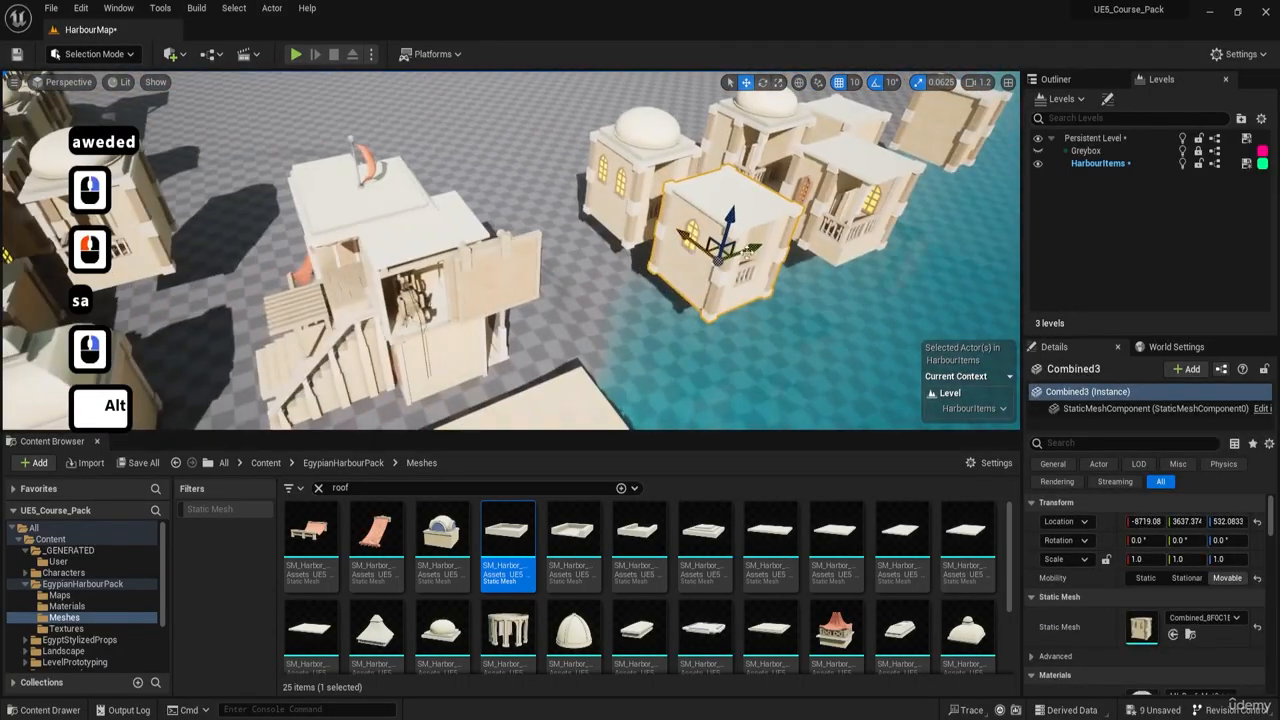
pyautogui.keyDown('alt'); pyautogui.moveTo(747, 251); pyautogui.dragTo(352, 398); pyautogui.keyUp('alt')
pyautogui.press('a')
pyautogui.press('e')
pyautogui.press('w')
pyautogui.moveTo(352, 398); pyautogui.dragTo(280, 405, button='right')
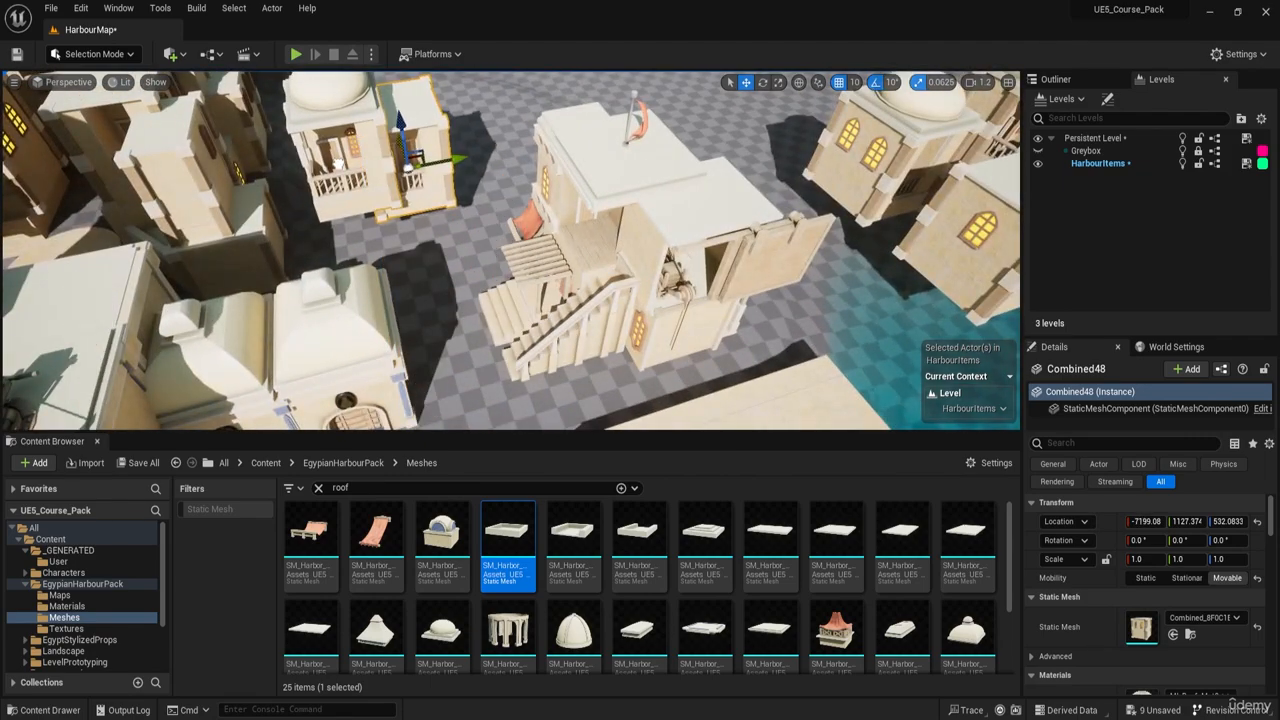
# - Move the duplicated building to about Y 857, rotate it -90° about Z, and lower it to about Z 202 under the tower
pyautogui.press('e')
pyautogui.press('d')
pyautogui.moveTo(382, 166); pyautogui.dragTo(350, 190, button='right')
pyautogui.press('e')
pyautogui.moveTo(560, 236); pyautogui.dragTo(480, 226)
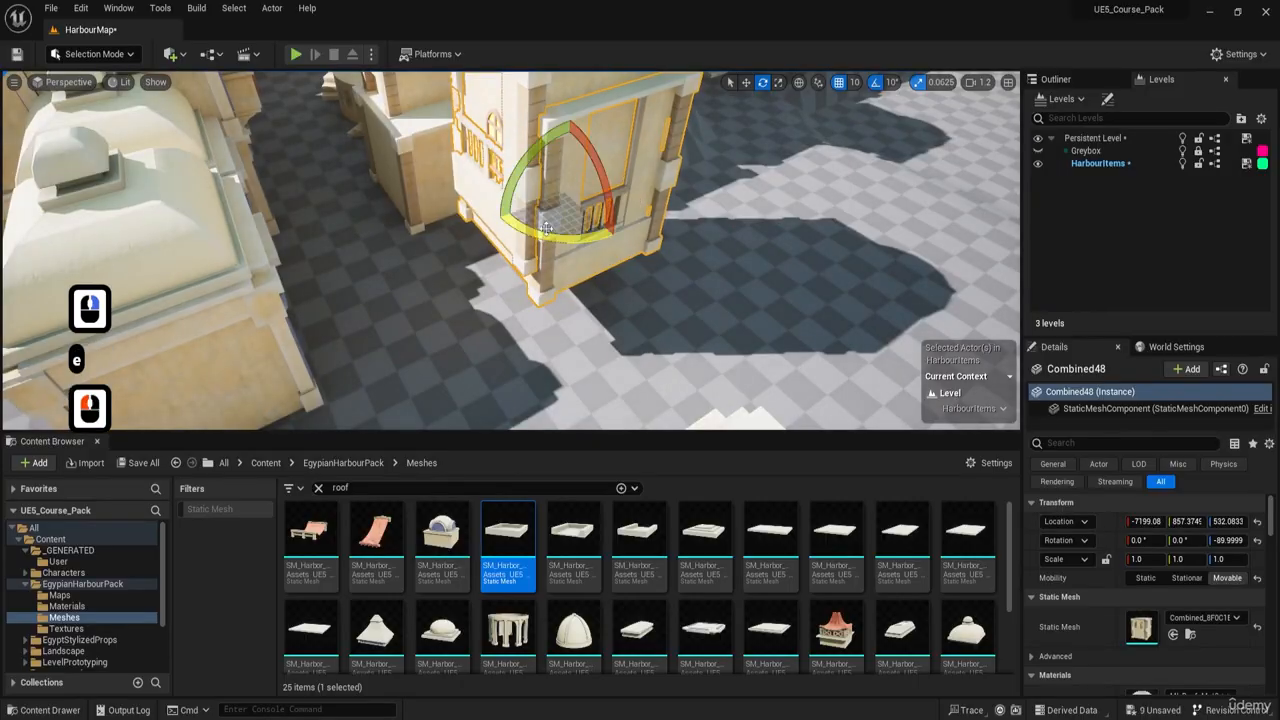
pyautogui.moveTo(568, 157); pyautogui.dragTo(577, 197)
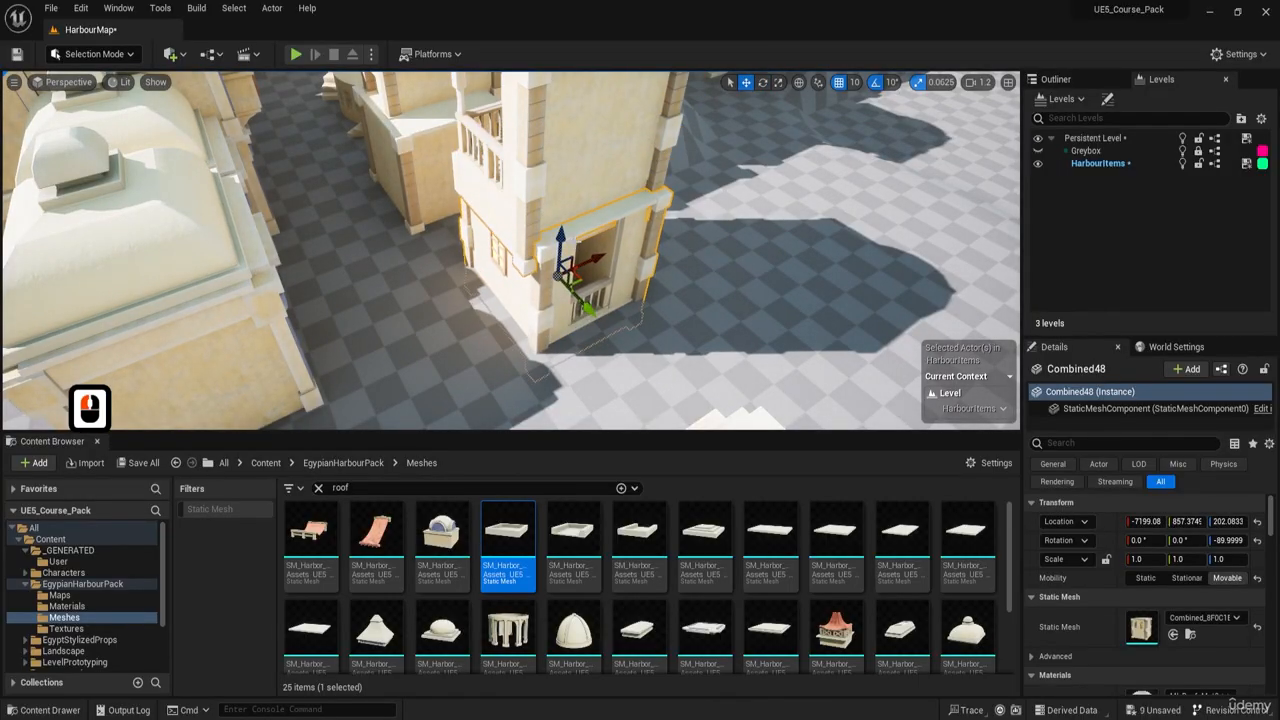
# - Align the duplicated building beneath the tower by shifting it to about X -7209 and Y 887
pyautogui.press('d')
pyautogui.press('w')
pyautogui.moveTo(614, 270); pyautogui.dragTo(481, 273, button='right')
pyautogui.press('q')
pyautogui.press('d')
pyautogui.press('d')
pyautogui.press('w')
pyautogui.press('a')
pyautogui.press('s')
pyautogui.press('d')
pyautogui.press('w')
pyautogui.press('e')
pyautogui.press('w')
pyautogui.press('a')
pyautogui.press('a')
pyautogui.press('w')
pyautogui.press('a')
pyautogui.press('g')
pyautogui.press('g')
pyautogui.press('a')
pyautogui.press('e')
pyautogui.press('s')
pyautogui.press('d')
pyautogui.press('w')
pyautogui.press('w')
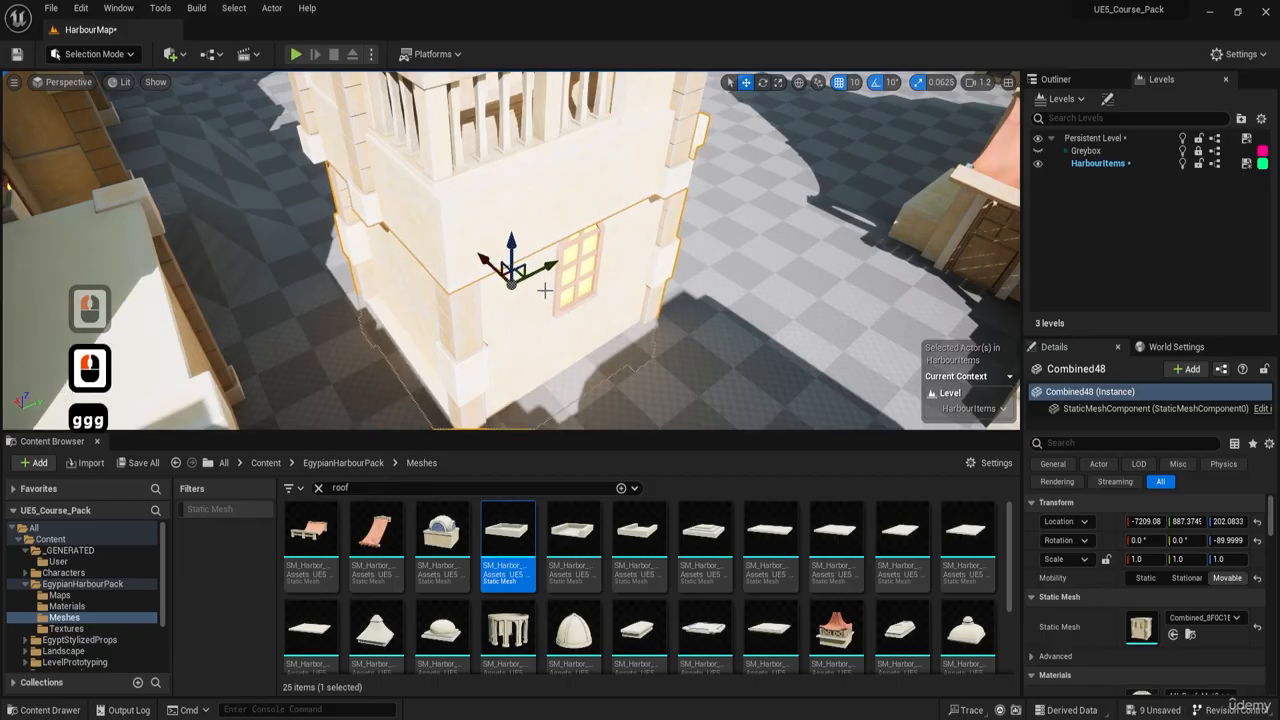
# - Examine how the duplicated building's walls, corner pillars and balcony side meet the tower and the ground
pyautogui.press('g')
pyautogui.press('d')
pyautogui.press('w')
pyautogui.moveTo(544, 290); pyautogui.dragTo(526, 272, button='right')
pyautogui.press('d')
pyautogui.press('w')
pyautogui.press('d')
pyautogui.press('w')
pyautogui.press('d')
pyautogui.press('a')
pyautogui.press('a')
pyautogui.press('w')
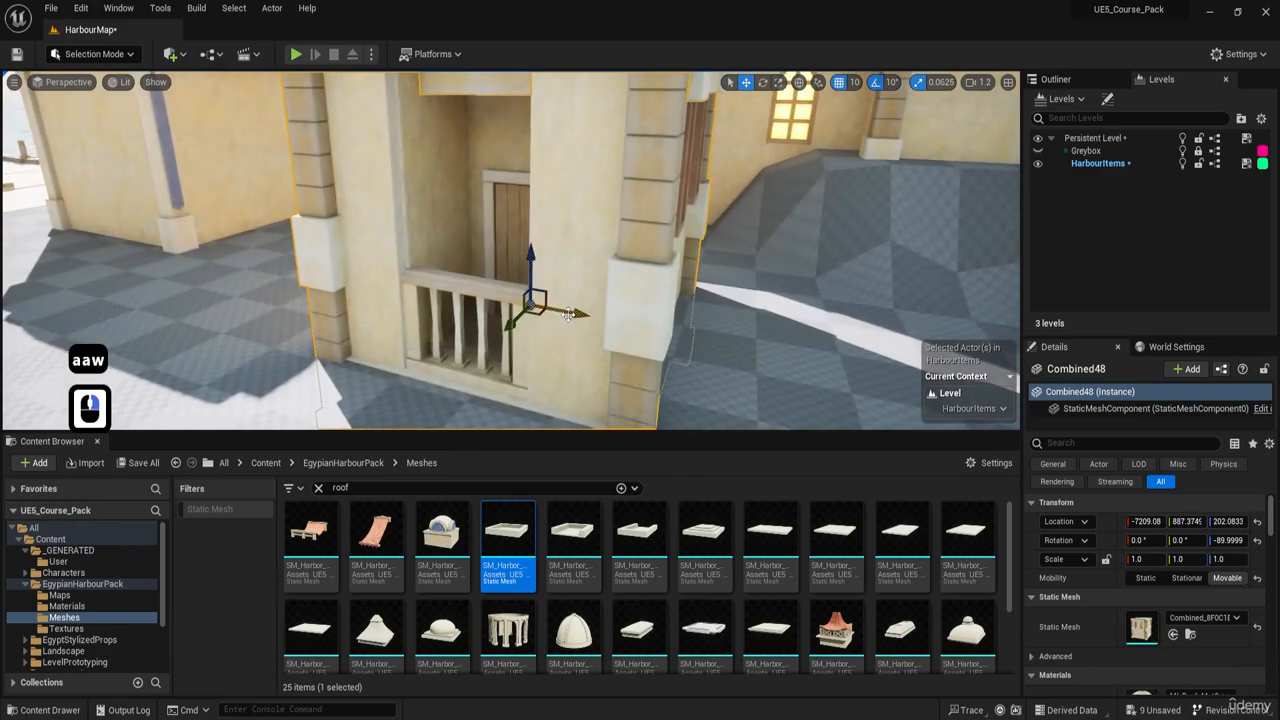